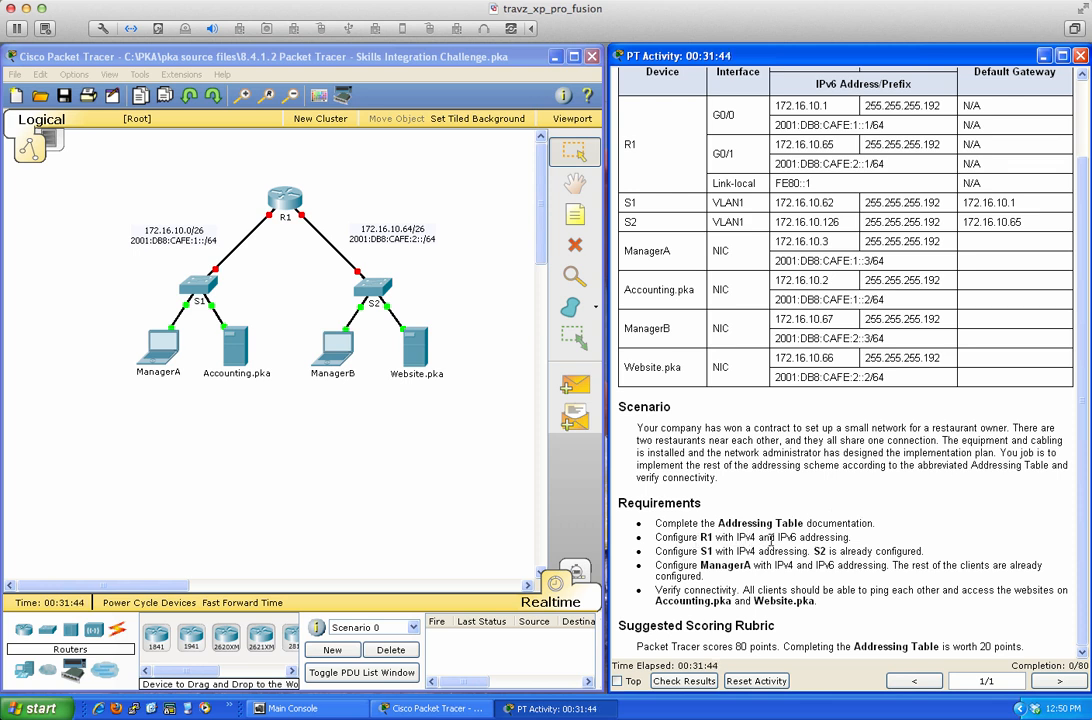
Open router R1's command-line interface and bring up its user prompt.
left_click(283, 197)
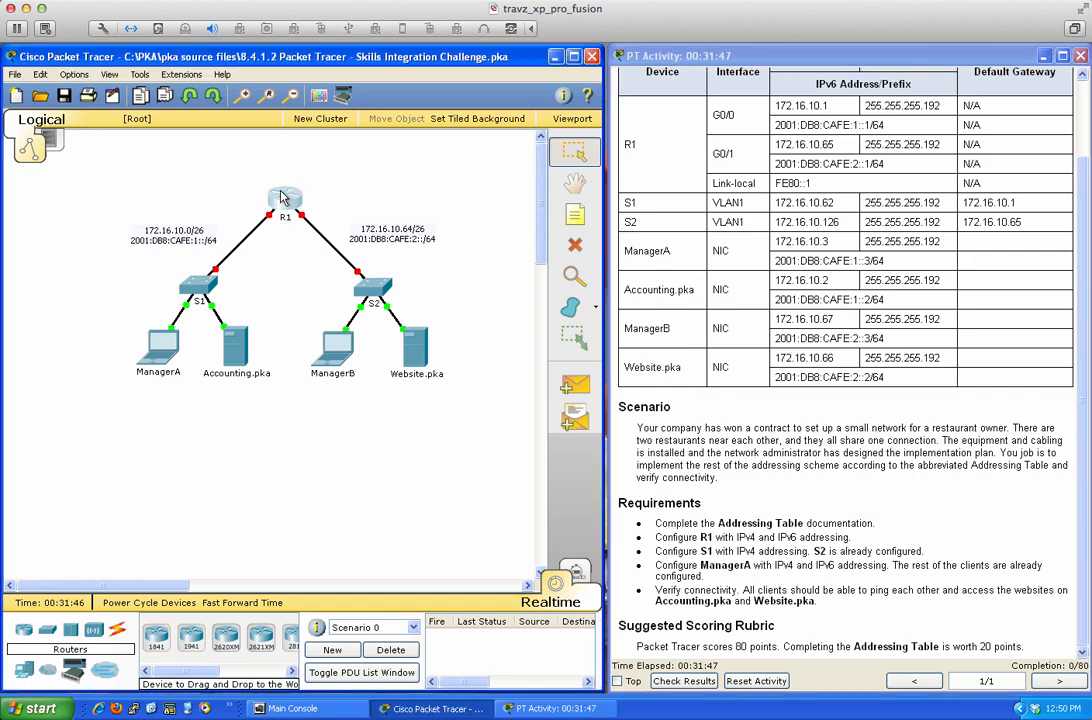
left_click(653, 192)
left_click_drag(667, 195, 476, 197)
left_click(227, 217)
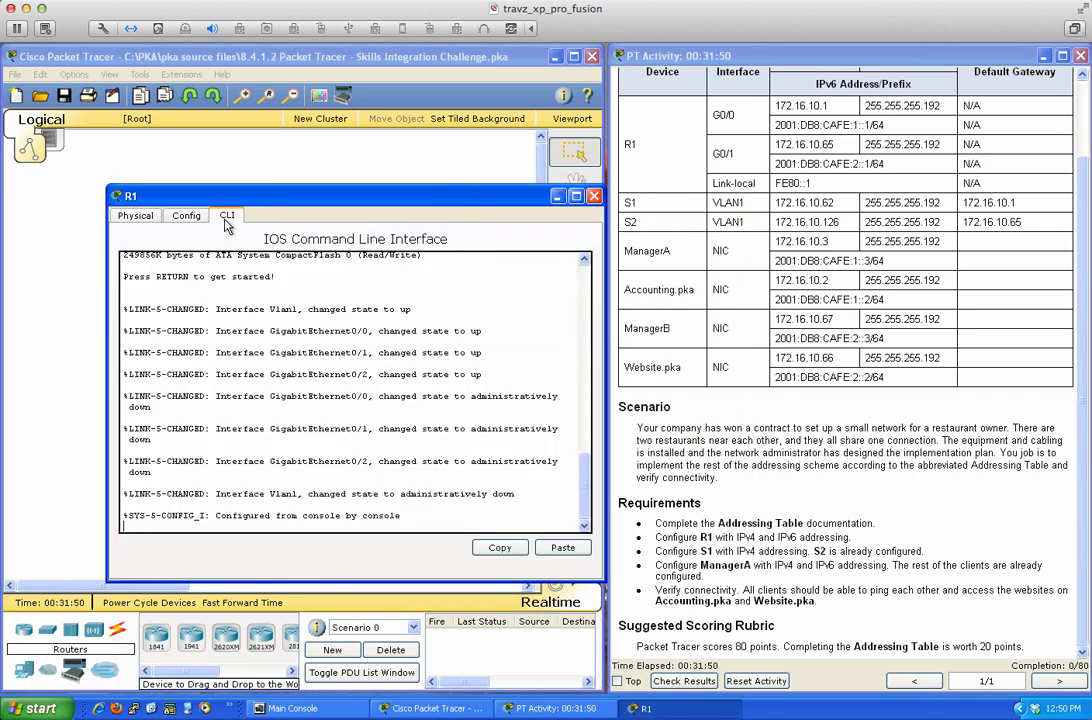
key("Return")
key("Return")
key("Return")
key("Return")
key("Return")
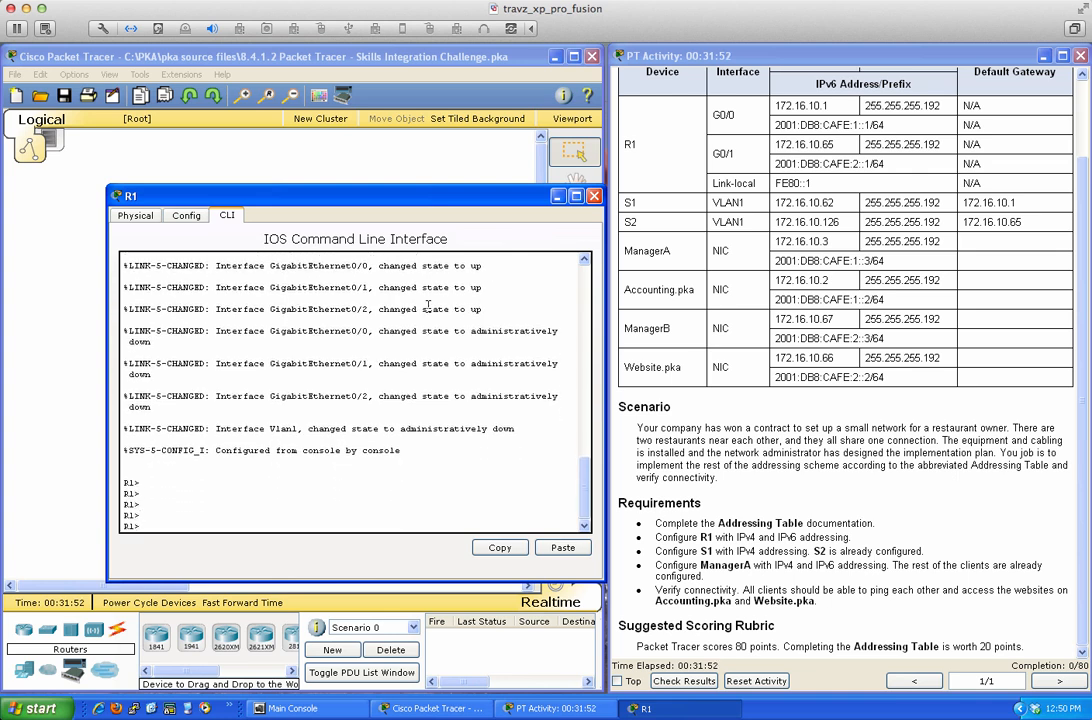
Enter privileged EXEC mode on R1 and start global configuration mode.
type("en")
key("Return")
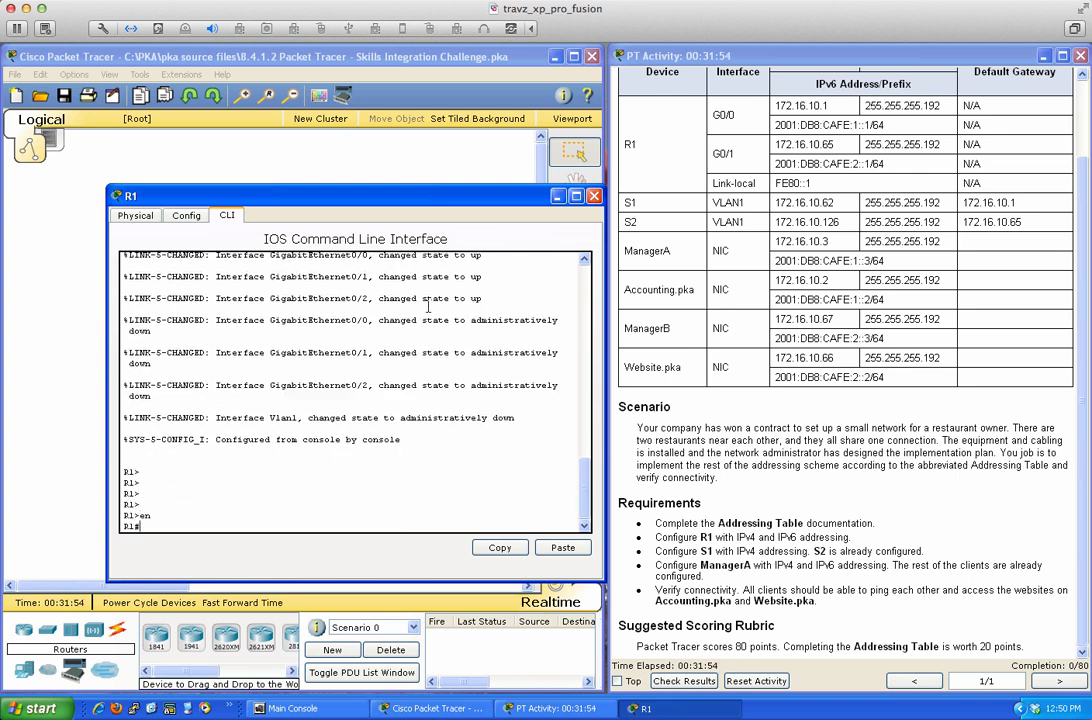
key("Return")
key("Return")
key("Return")
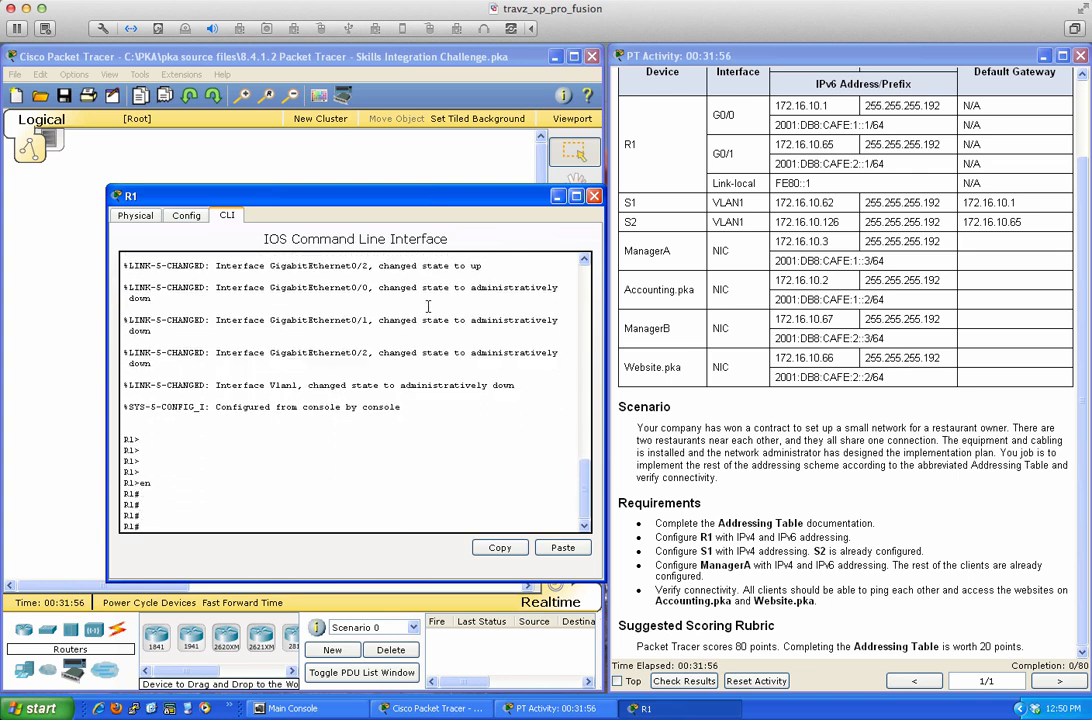
type("conf t")
key("Return")
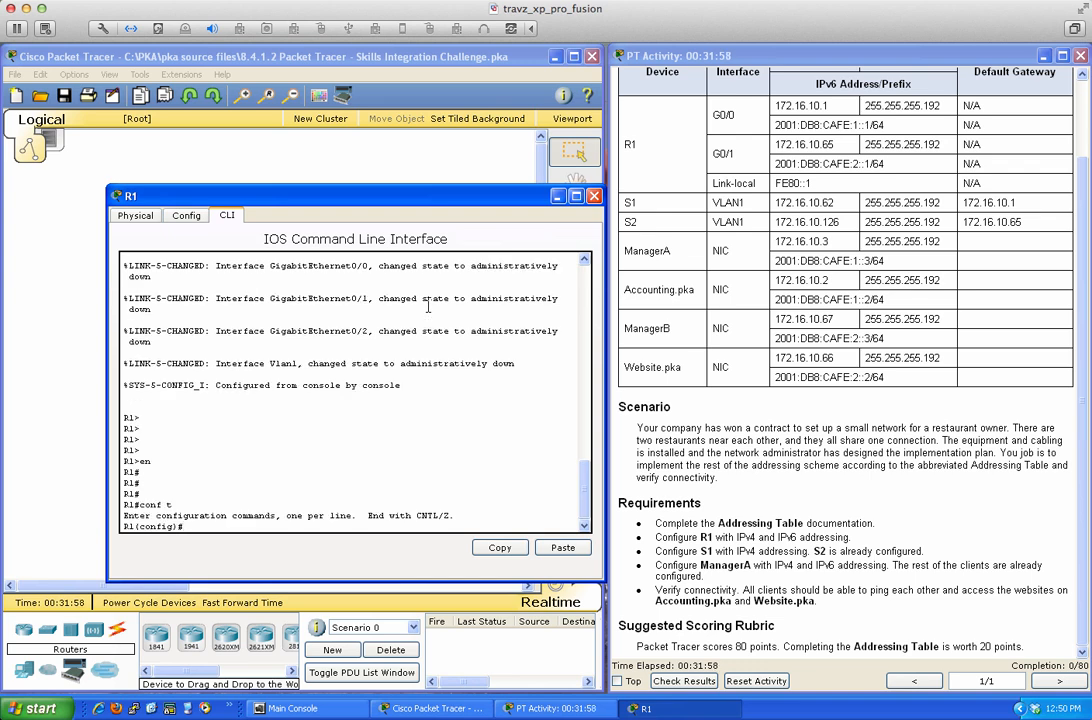
key("Return")
key("Return")
key("Return")
key("Return")
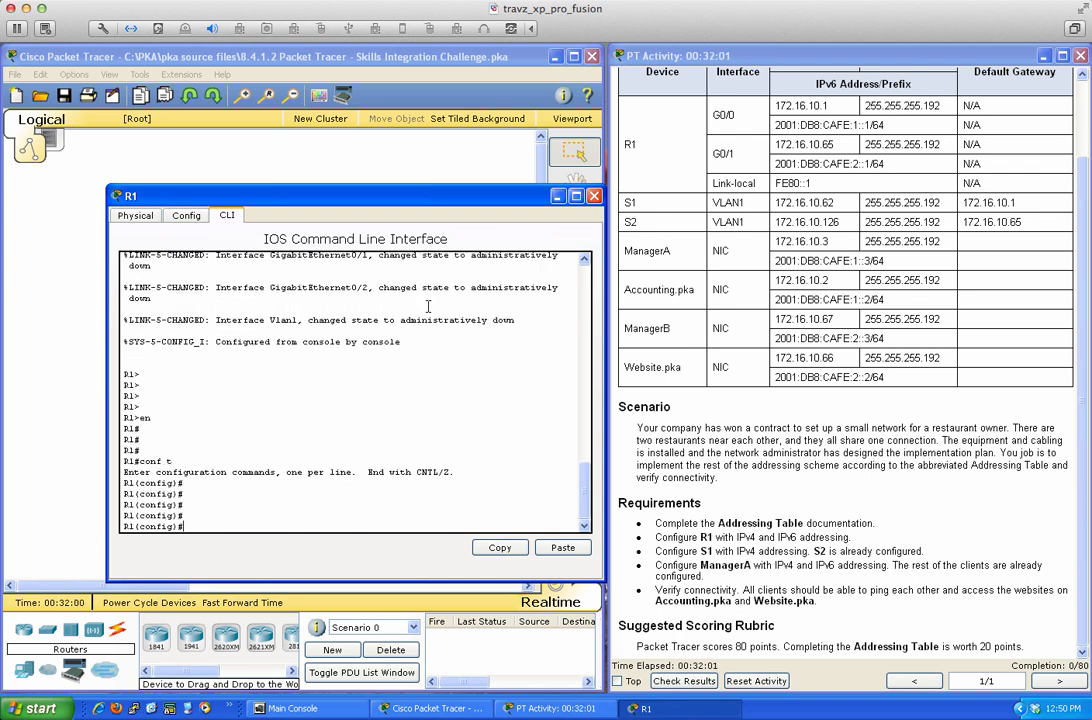
Select interface GigabitEthernet 0/0 on R1 and enable it with no shutdown.
type("int gi")
key("Tab")
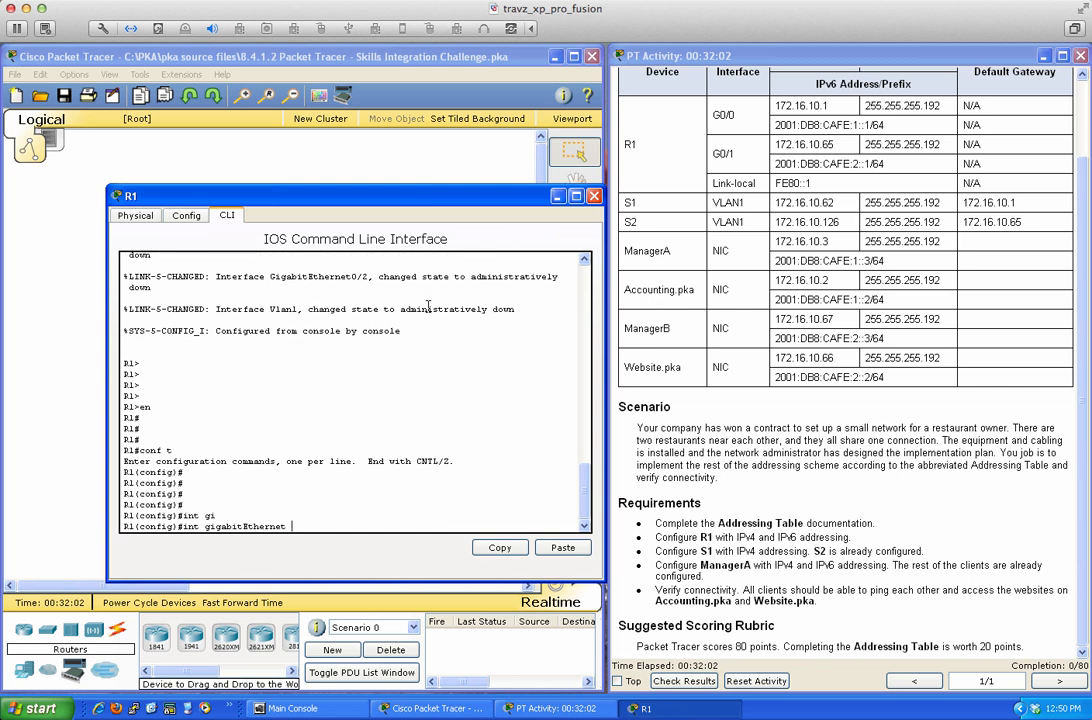
type("0/0")
key("Return")
type("nfig-if)#n")
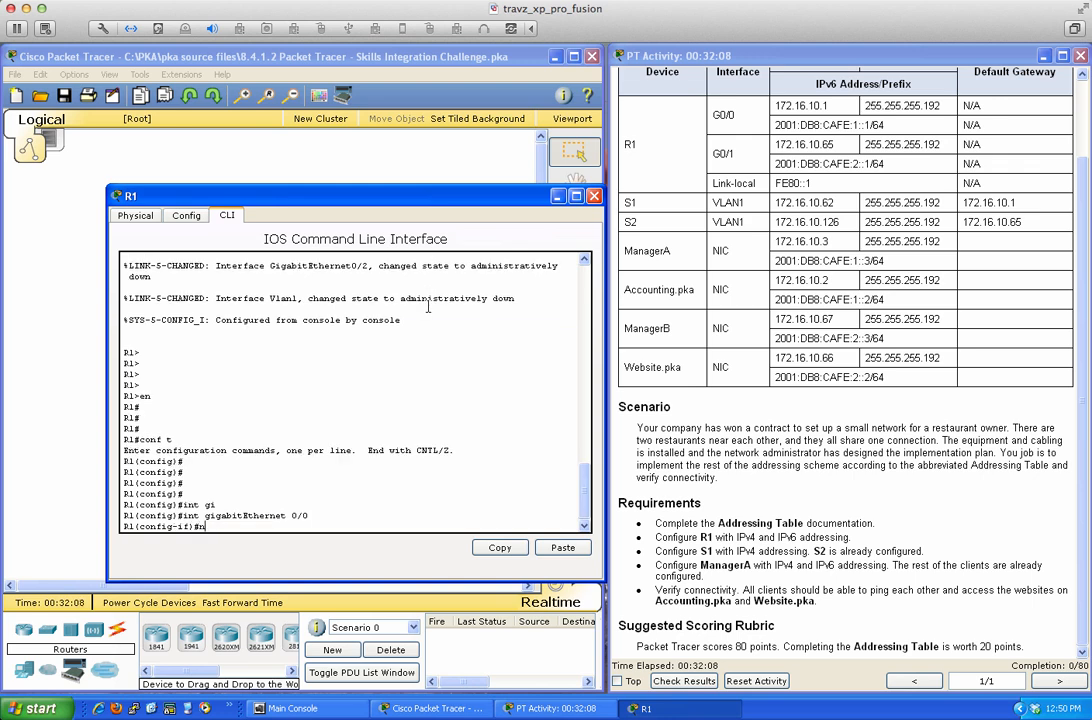
type("o shut")
key("Return")
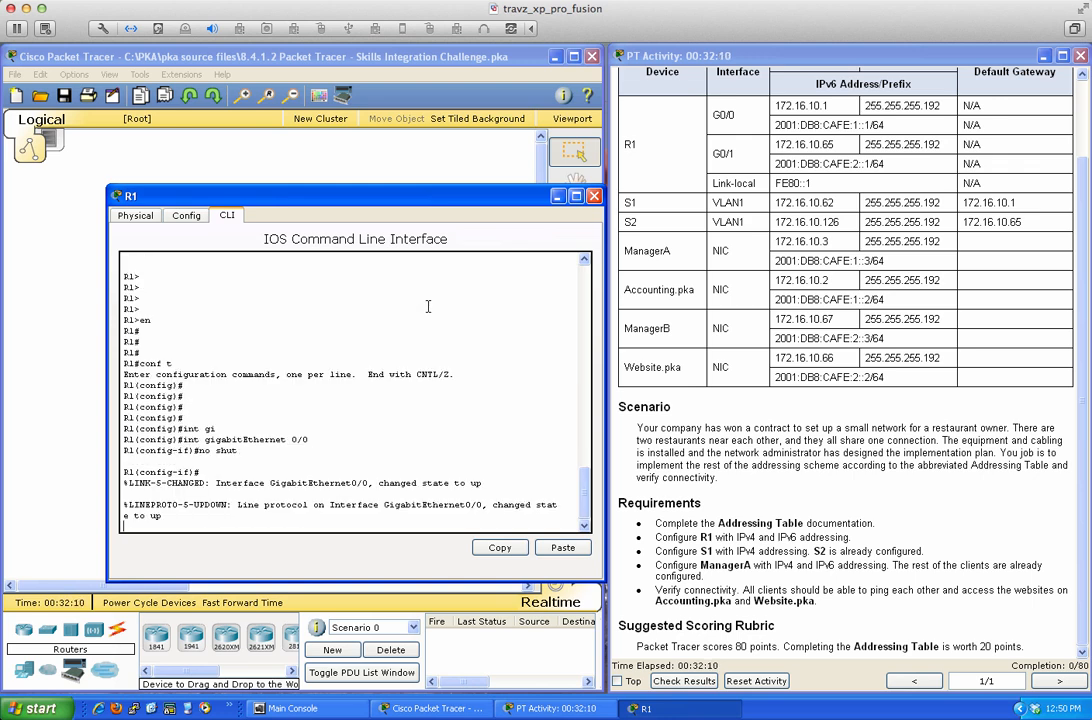
key("Return")
key("Return")
key("Return")
key("Return")
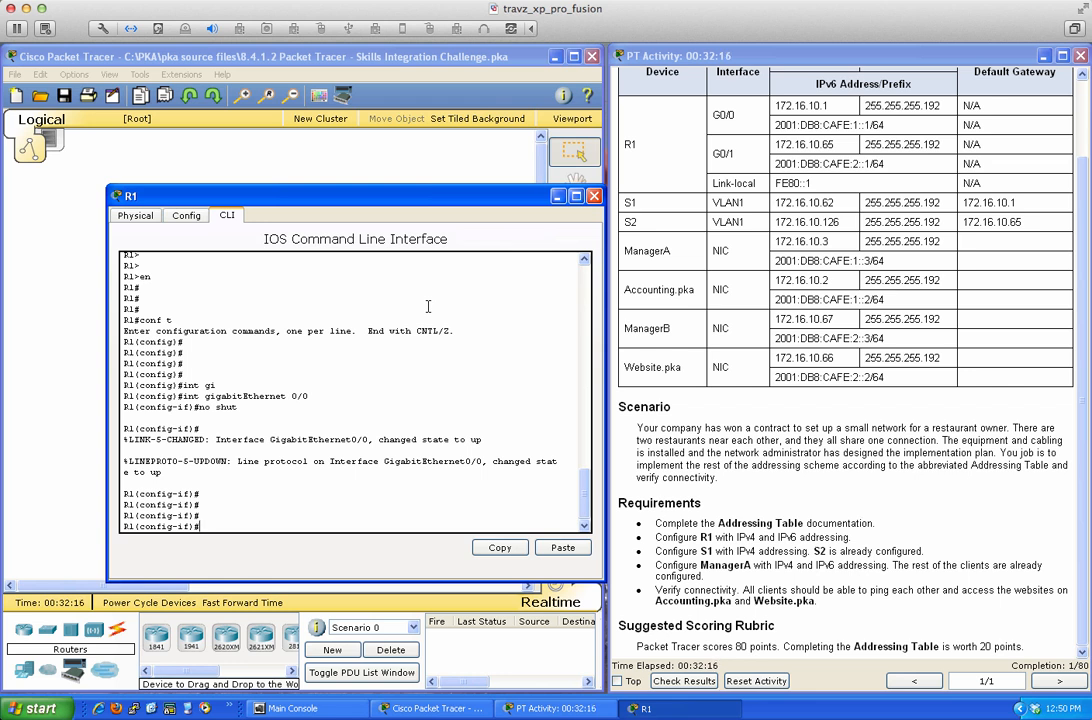
Assign IPv4 address 172.16.10.1 with mask 255.255.255.192 to R1's GigabitEthernet 0/0 interface.
type("ip add")
key("Tab")
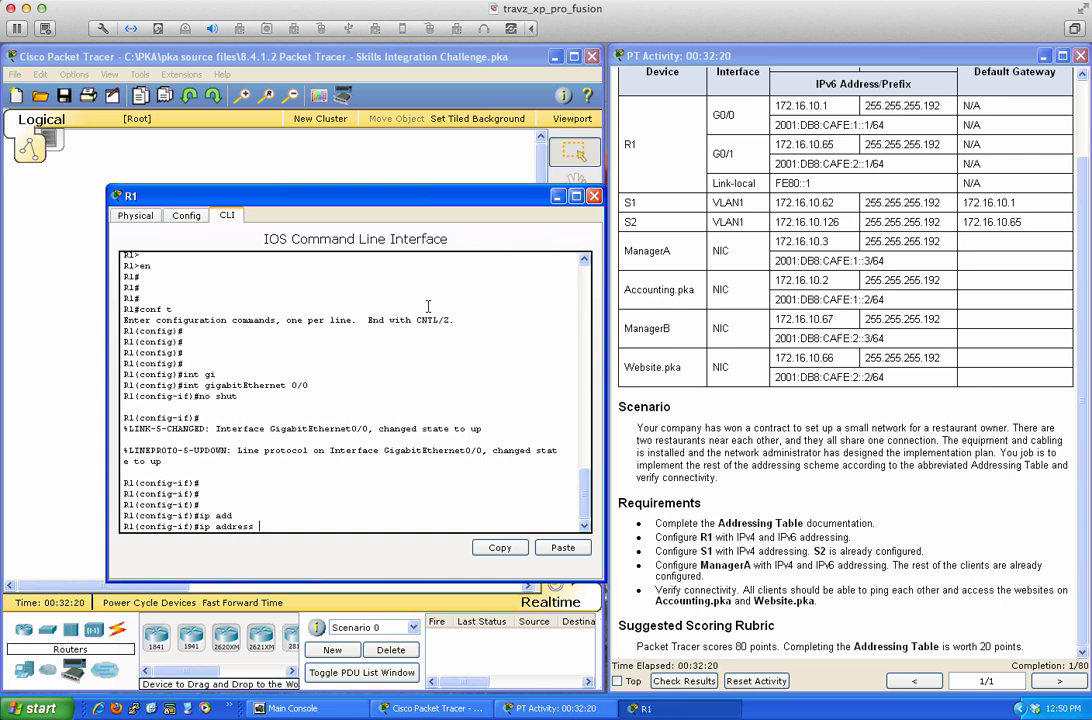
type("172.16.10.1 255.255.255.192")
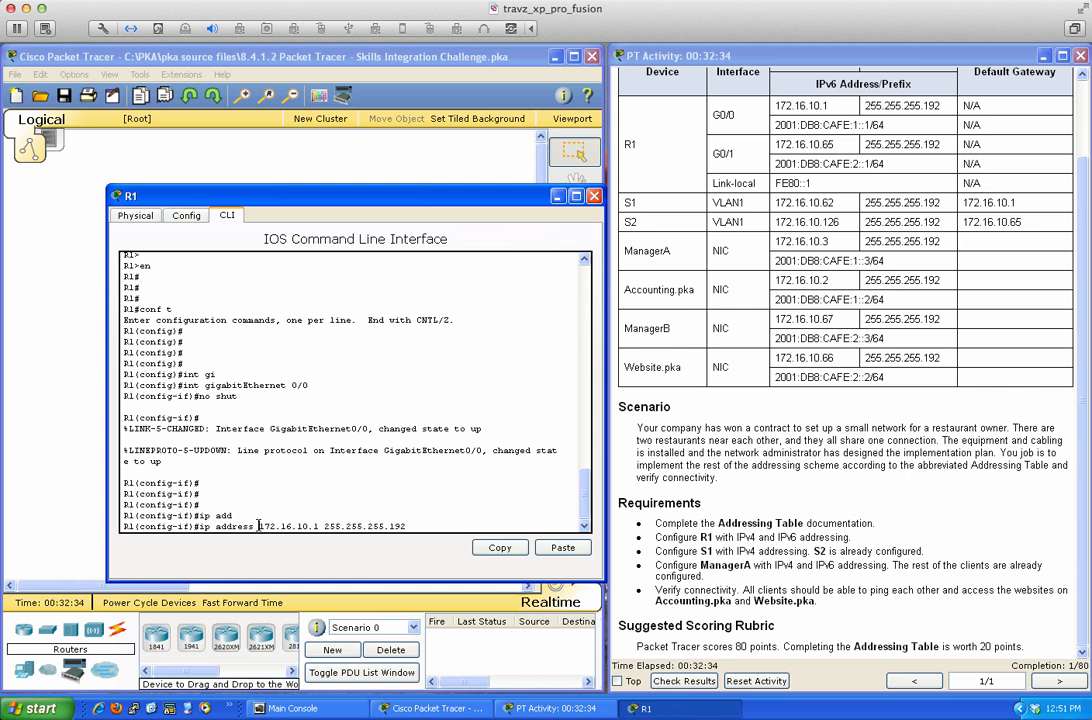
left_click_drag(258, 525, 274, 524)
left_click(435, 505)
key("Return")
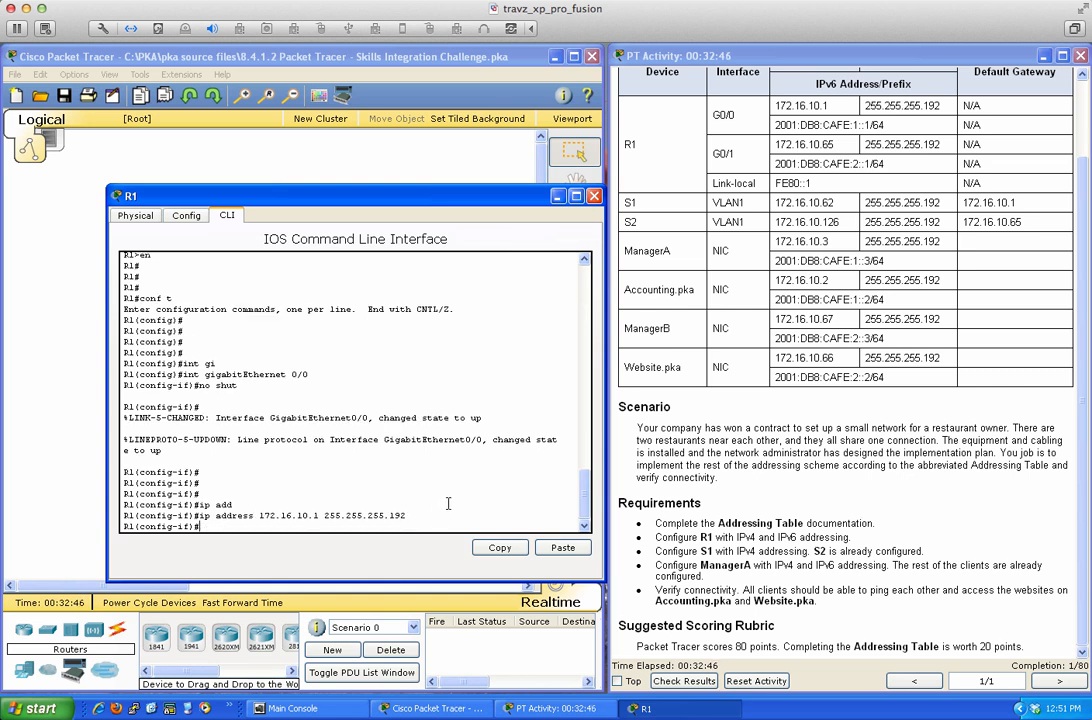
Assign IPv6 address 2001:db8:cafe:1::1/64 to R1's GigabitEthernet 0/0 interface.
type("ipv6 add")
key("Tab")
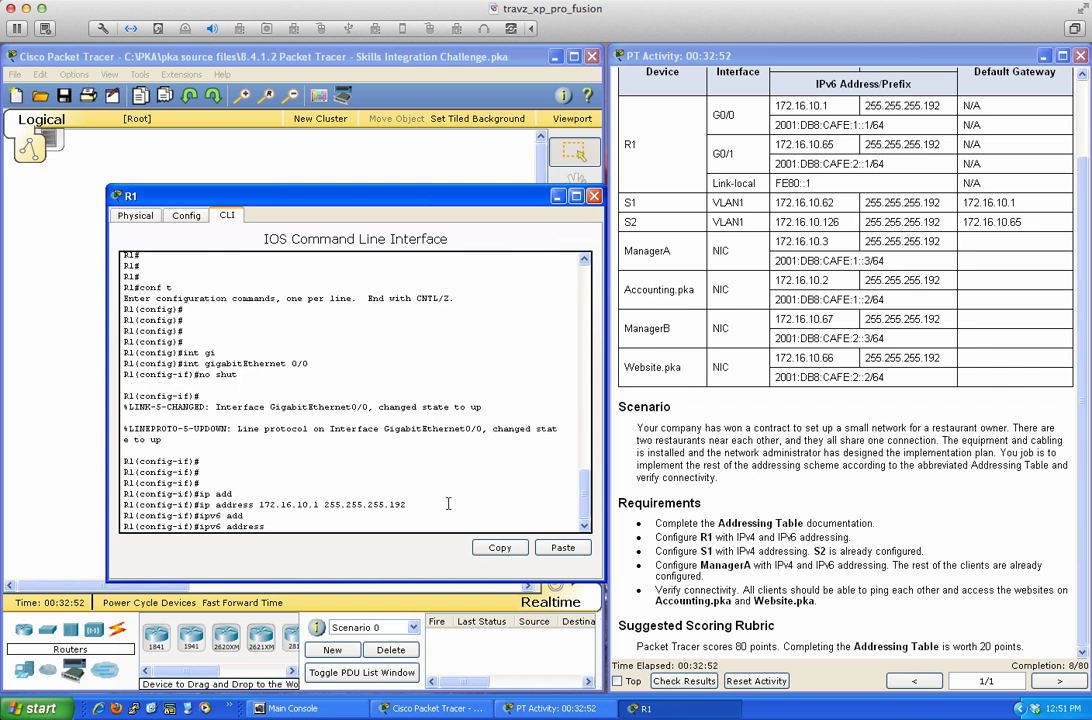
type("2001:db8:cafe:1::1/64")
key("Return")
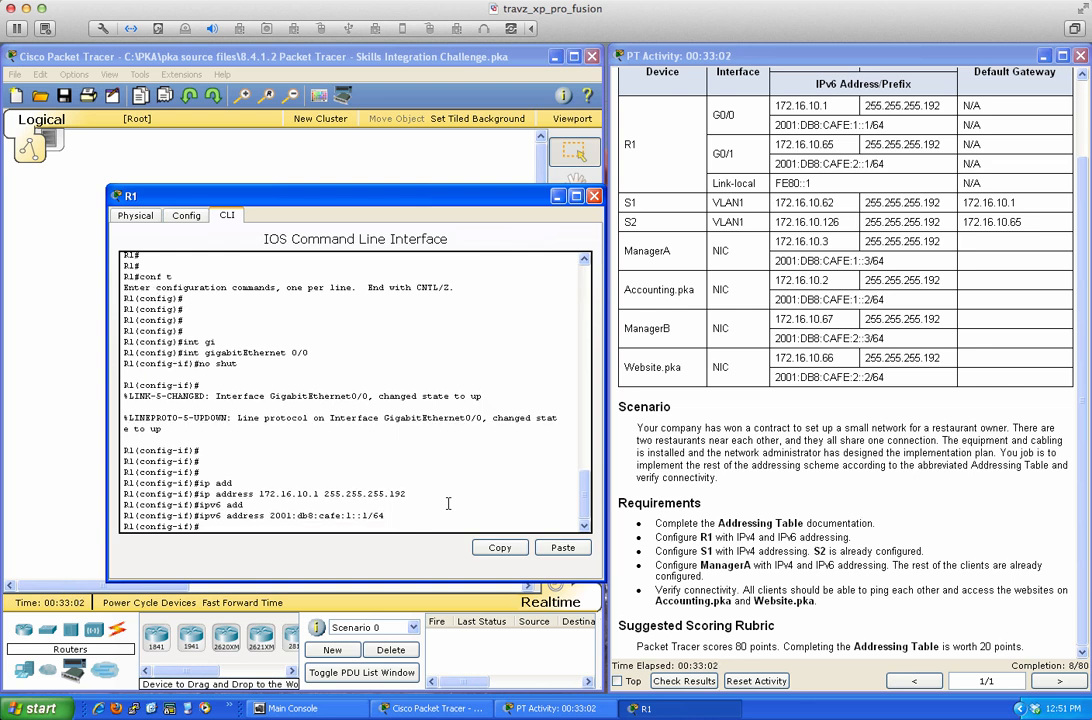
Set FE80::1 as the IPv6 link-local address of R1's GigabitEthernet 0/0 interface.
type("ipv6 add")
key("Tab")
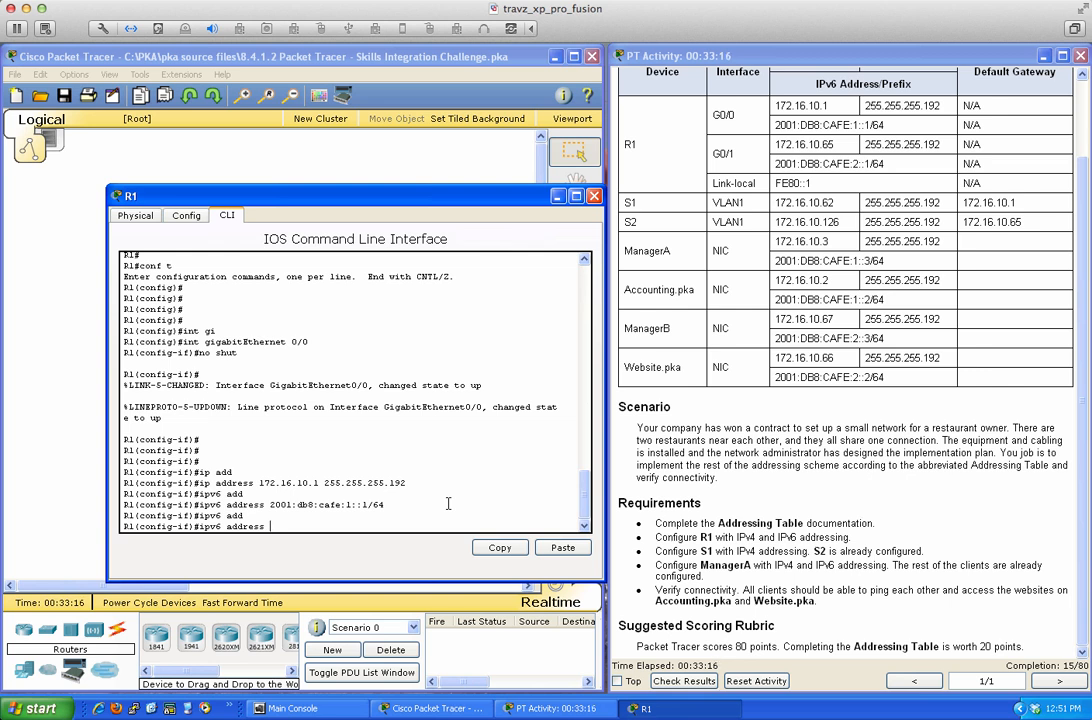
type("FE80")
type("::1")
type(" ?lin")
key("Tab")
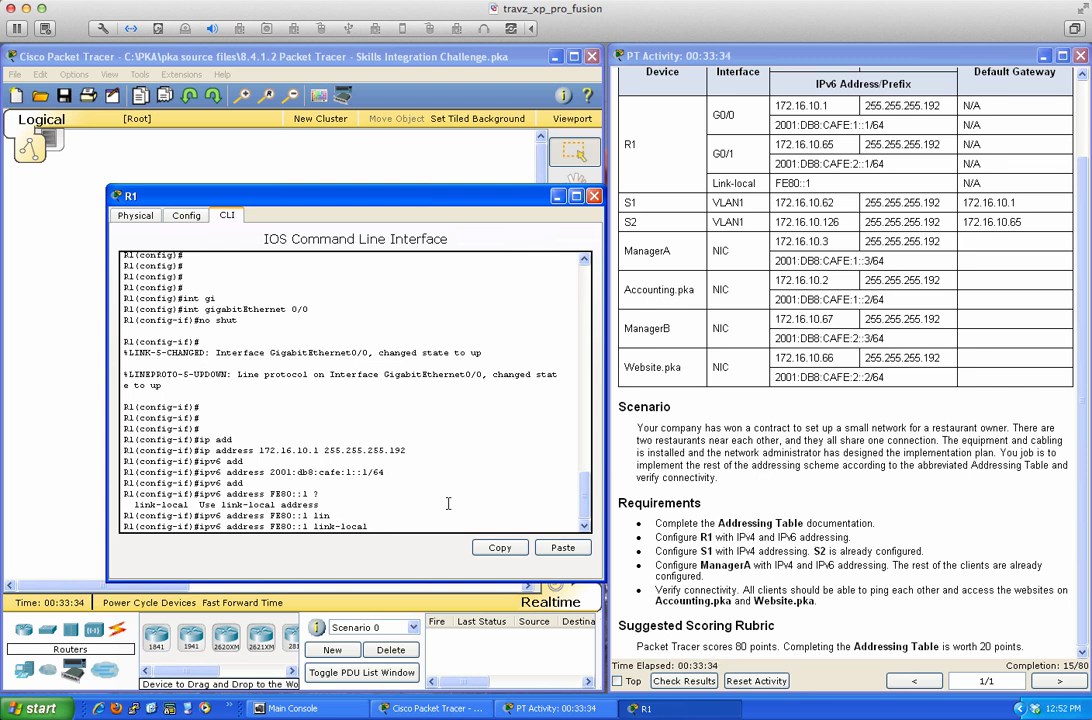
key("Return")
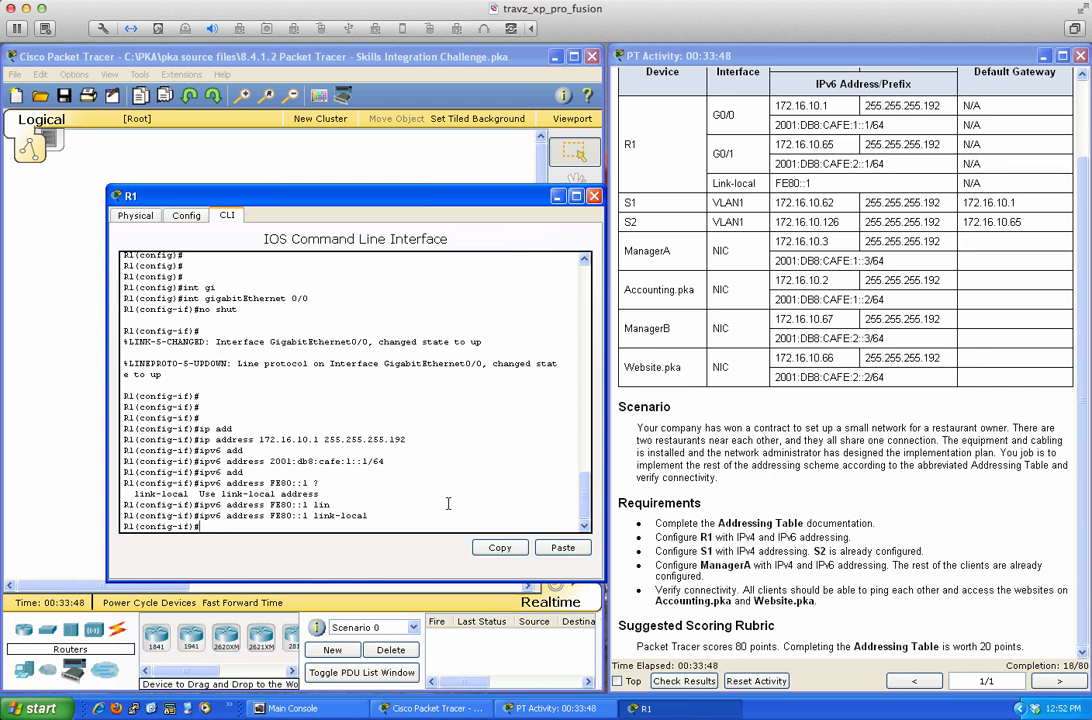
key("Return")
key("Return")
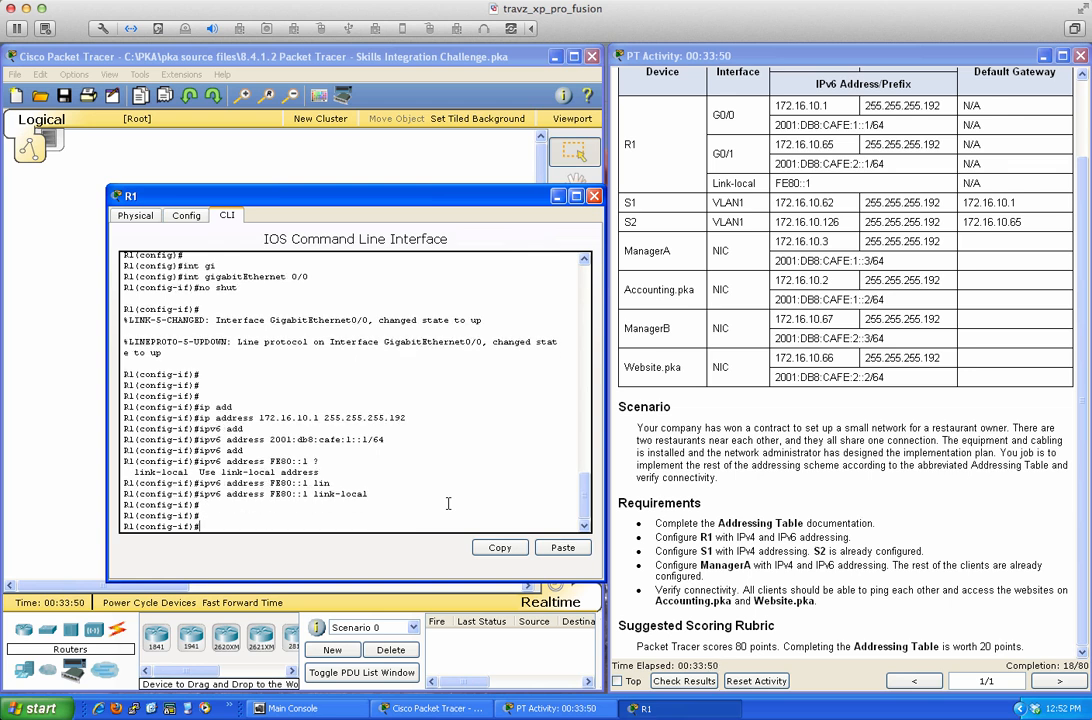
Leave the current interface, select GigabitEthernet 0/1 on R1 and enable it with no shutdown.
type("exit")
key("Return")
type("int gigabitEthernet")
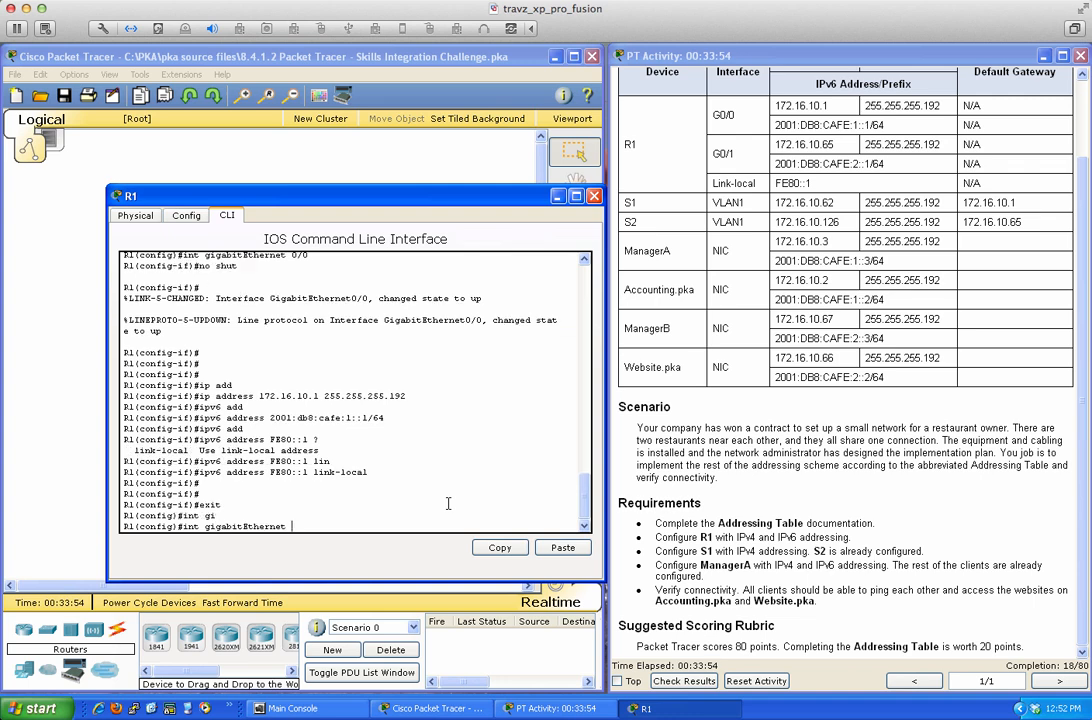
key("Tab")
type("0/1")
key("Return")
type("no shut")
key("Return")
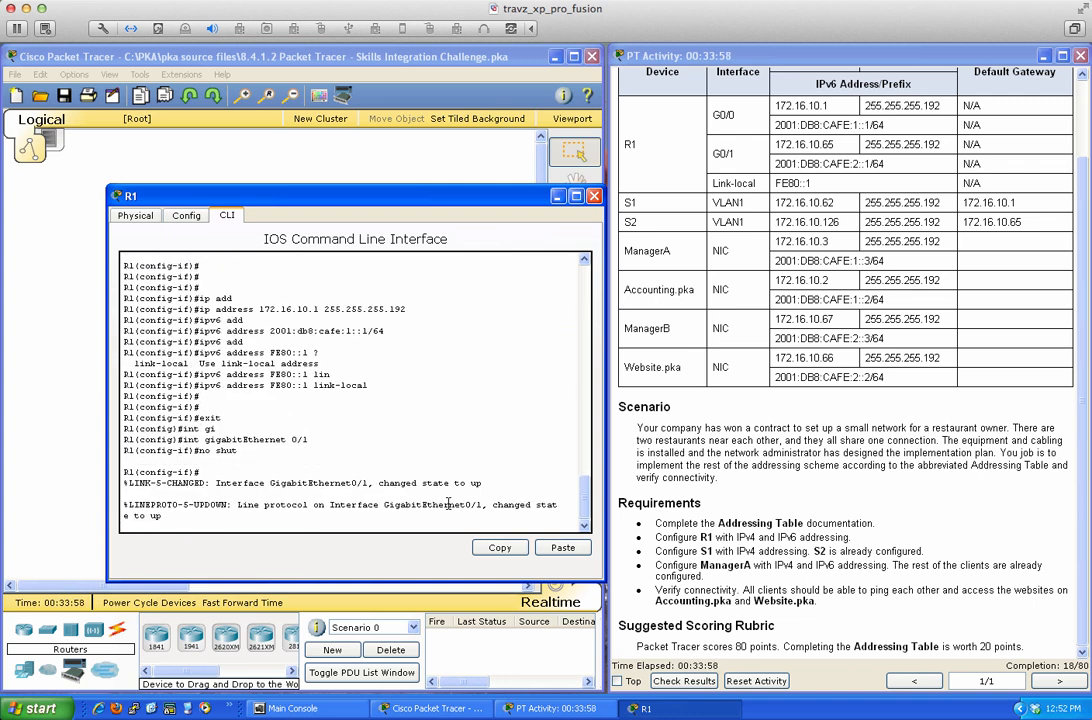
key("Return")
key("Return")
key("Return")
Assign IPv4 address 172.16.10.65 with mask 255.255.255.192 to R1's GigabitEthernet 0/1 interface.
type("ip")
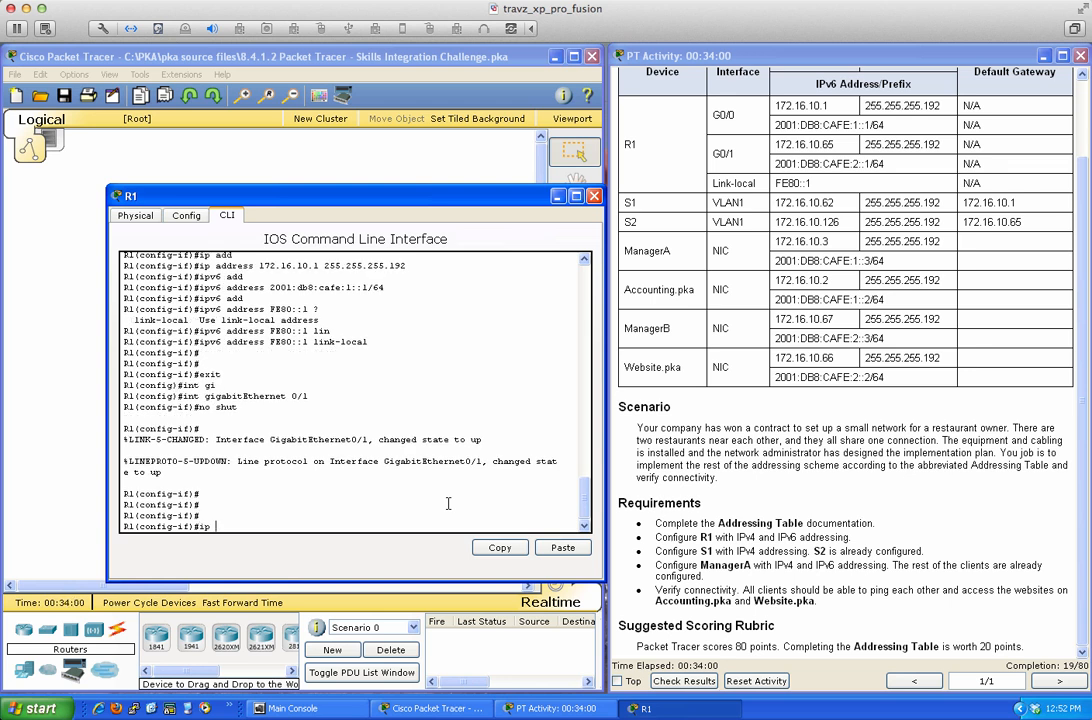
type(" add")
key("Tab")
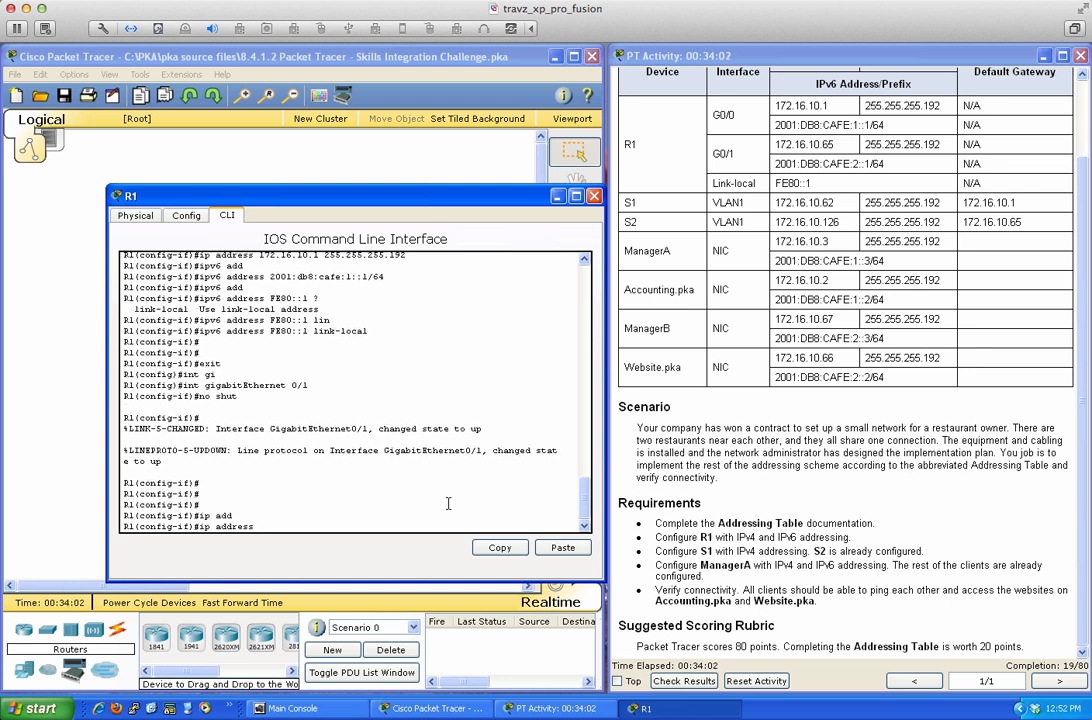
type("172.16.10.65 255.255.255")
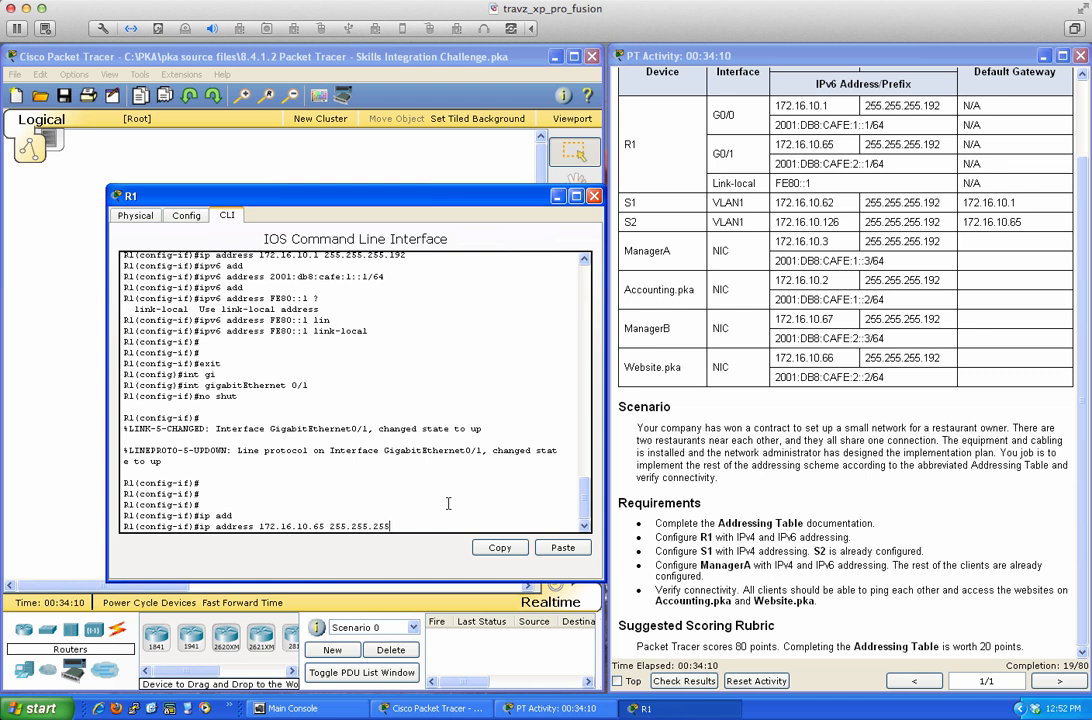
type(".192")
key("Return")
Assign IPv6 address 2001:db8:cafe:2::1/64 to R1's GigabitEthernet 0/1 interface, declining FilterKeys if offered.
type("ipv")
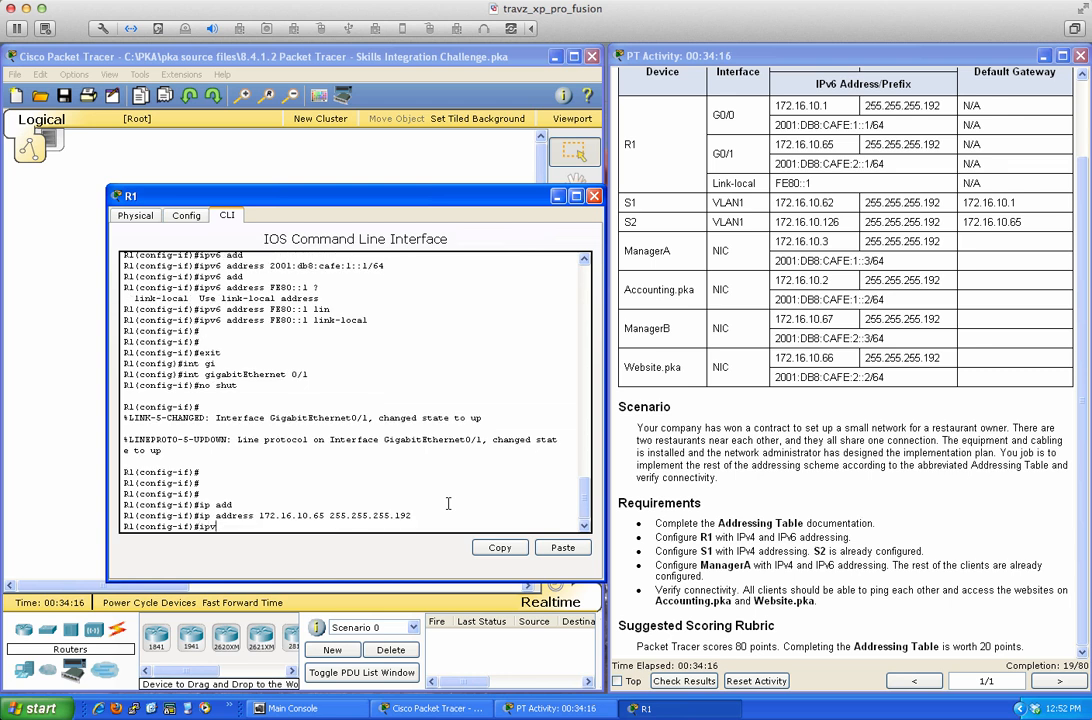
type("6 add")
key("Tab")
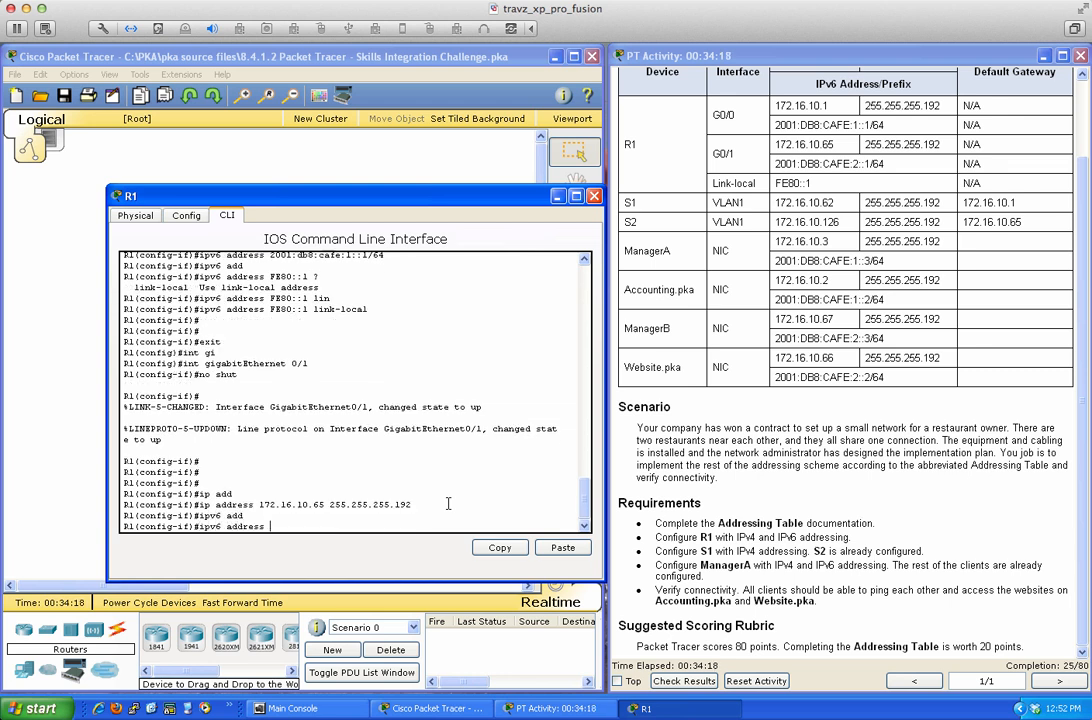
type("2001:db8:cafe:2")
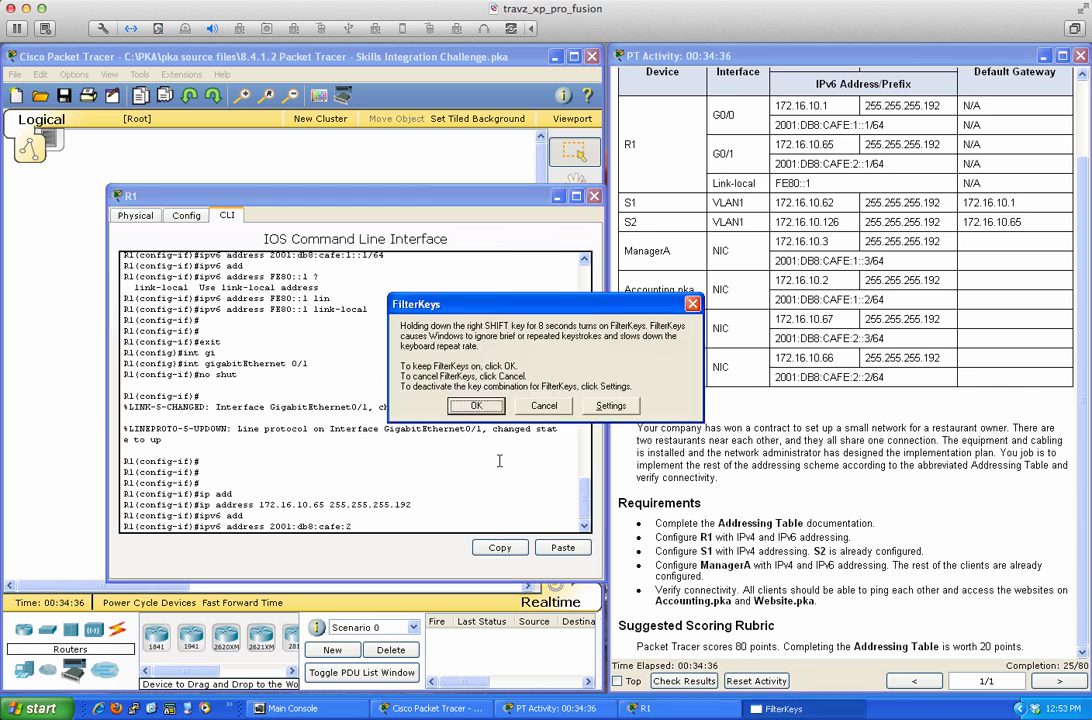
left_click(544, 405)
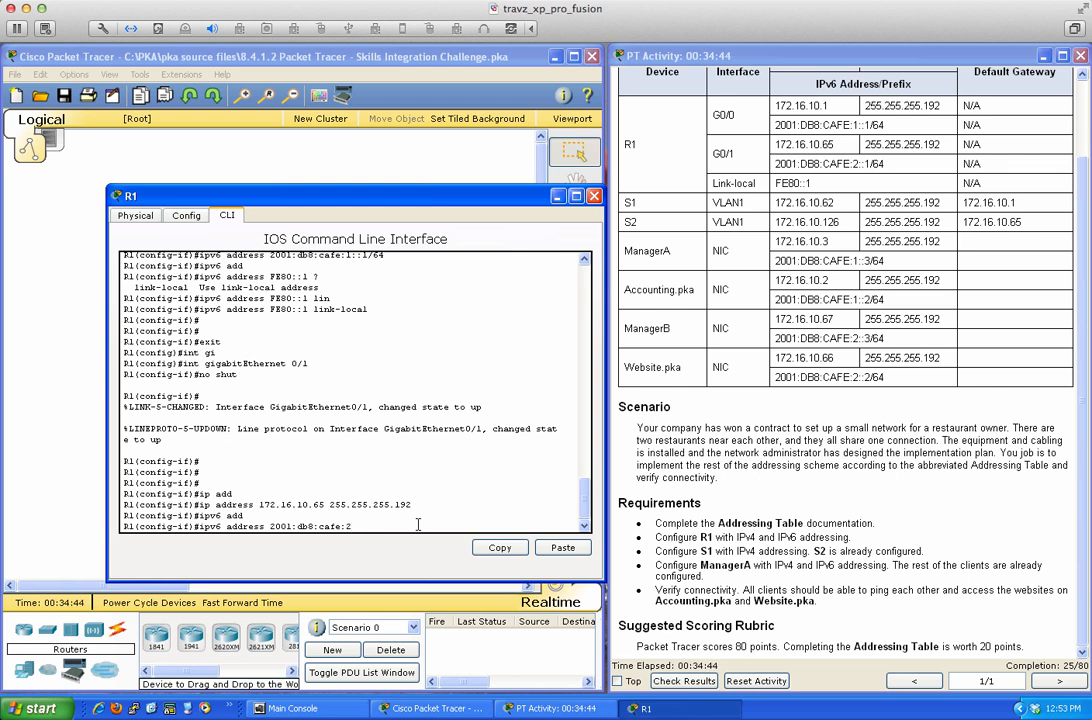
double_click(855, 125)
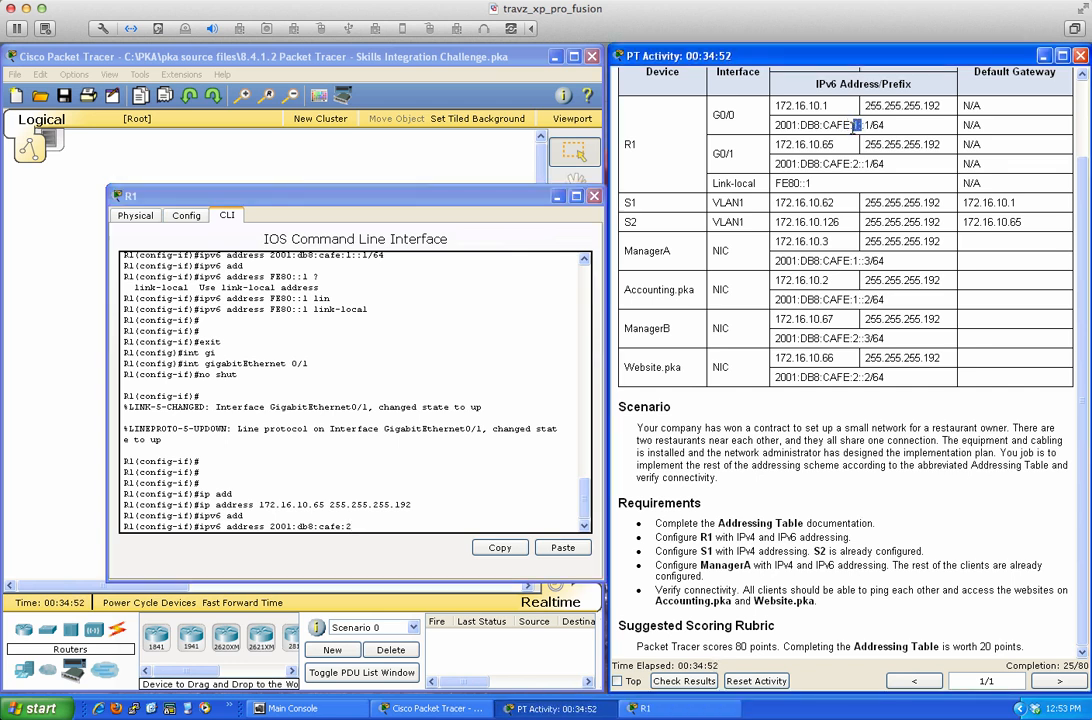
left_click(856, 125)
double_click(855, 163)
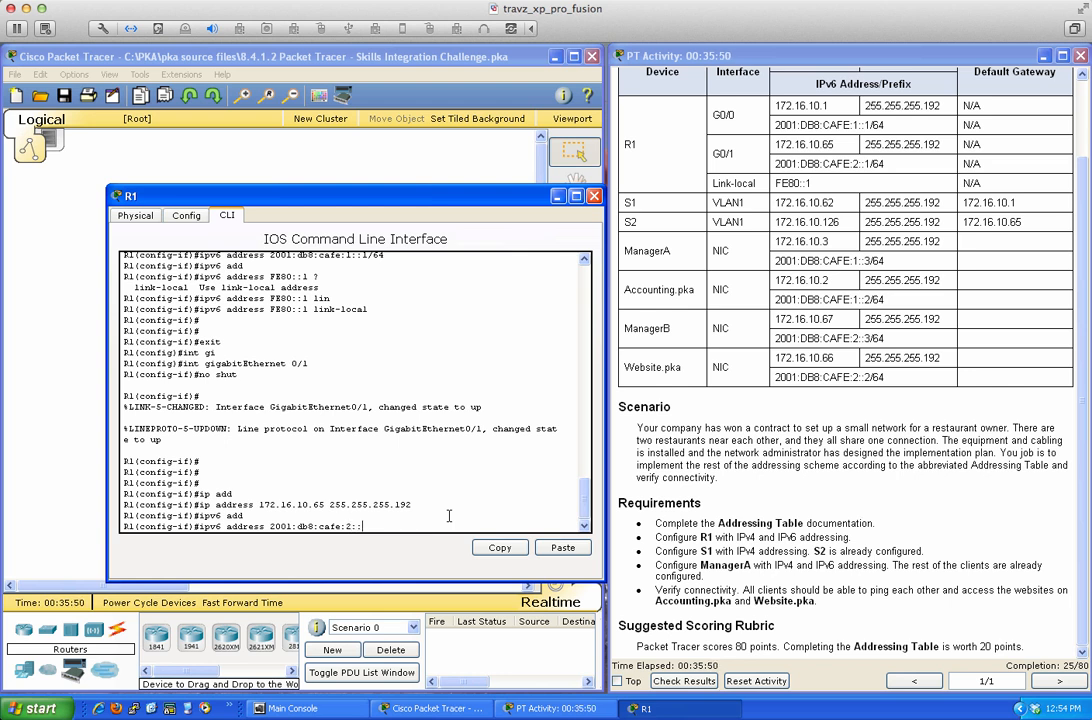
type("1/64")
key("Return")
Set FE80::1 as the IPv6 link-local address of R1's GigabitEthernet 0/1 interface.
type("ipv")
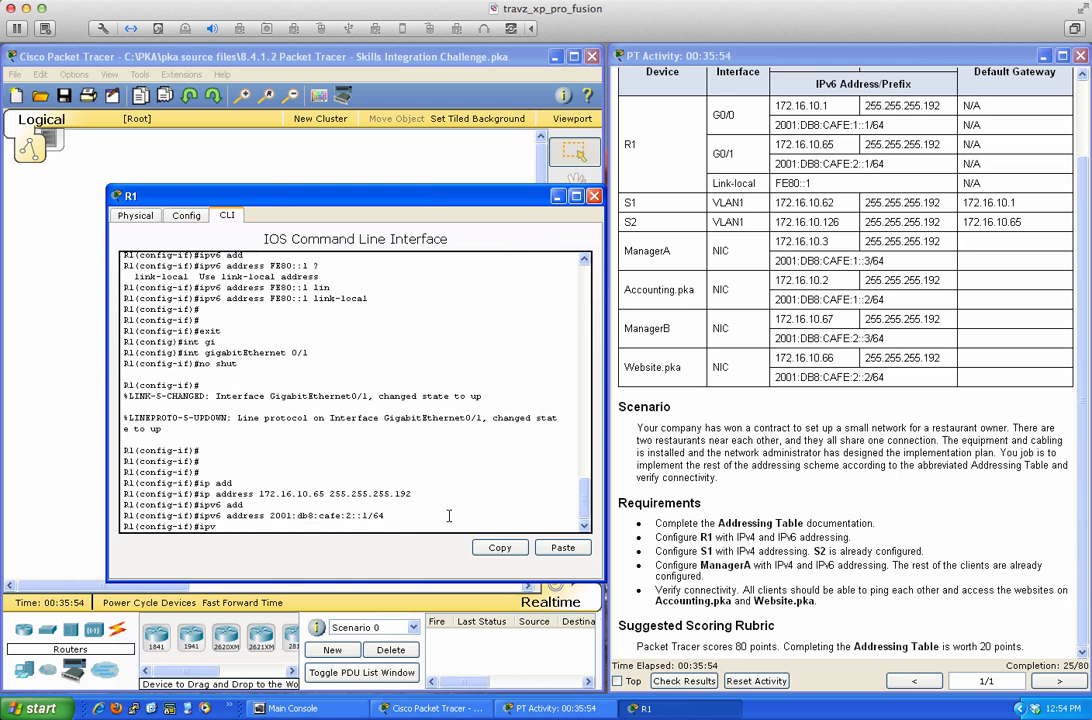
type("6 ad")
key("Tab")
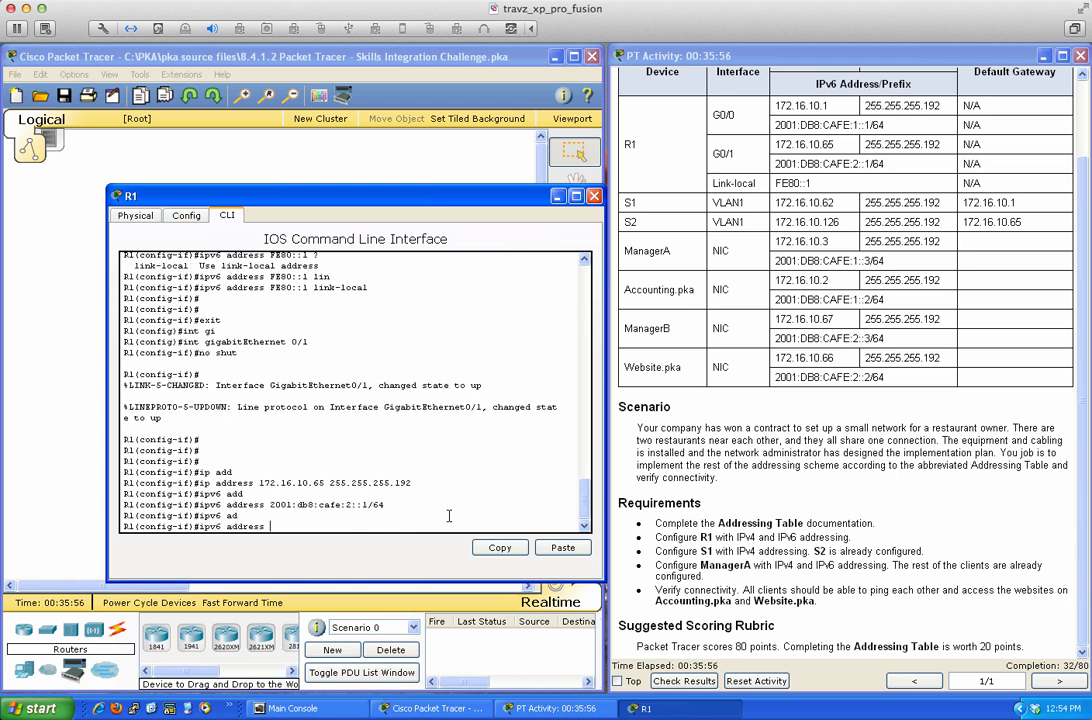
type("FE80::1 ?li")
key("Tab")
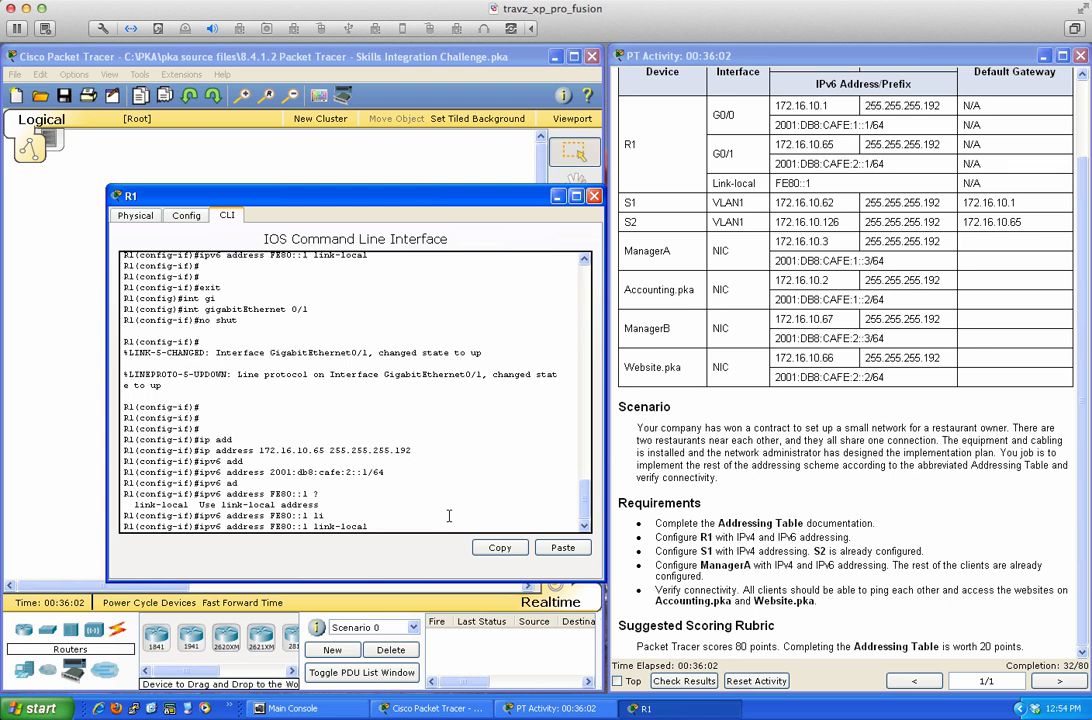
key("Return")
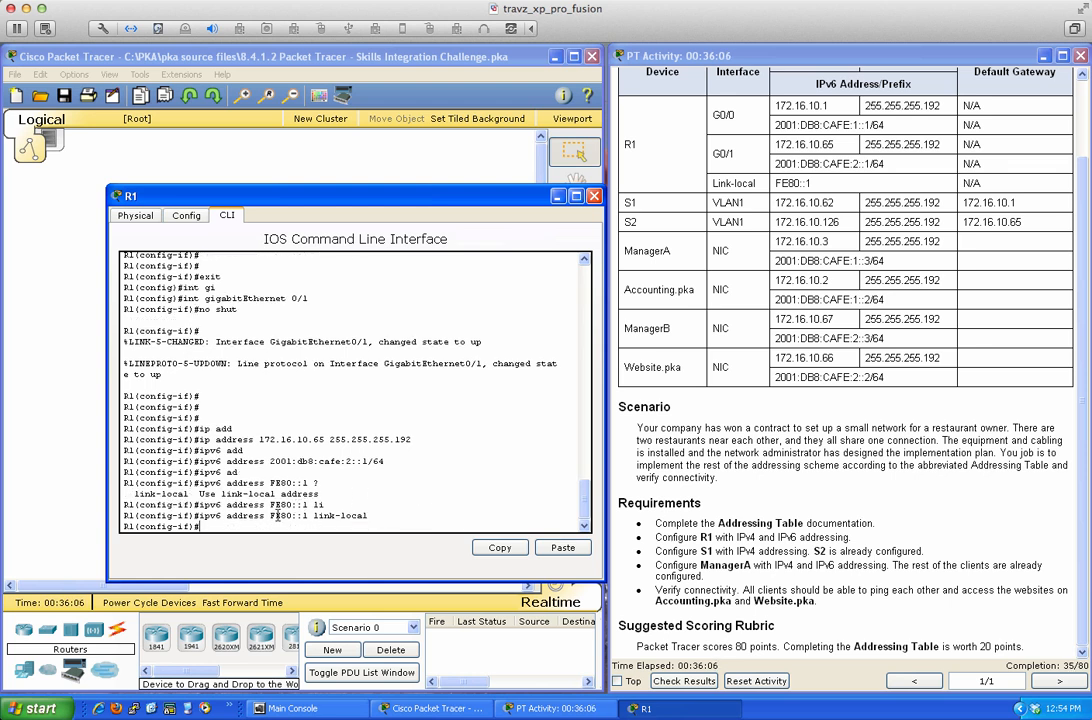
Exit configuration mode on R1, save its configuration with write memory and close the R1 window.
left_click_drag(270, 516, 308, 516)
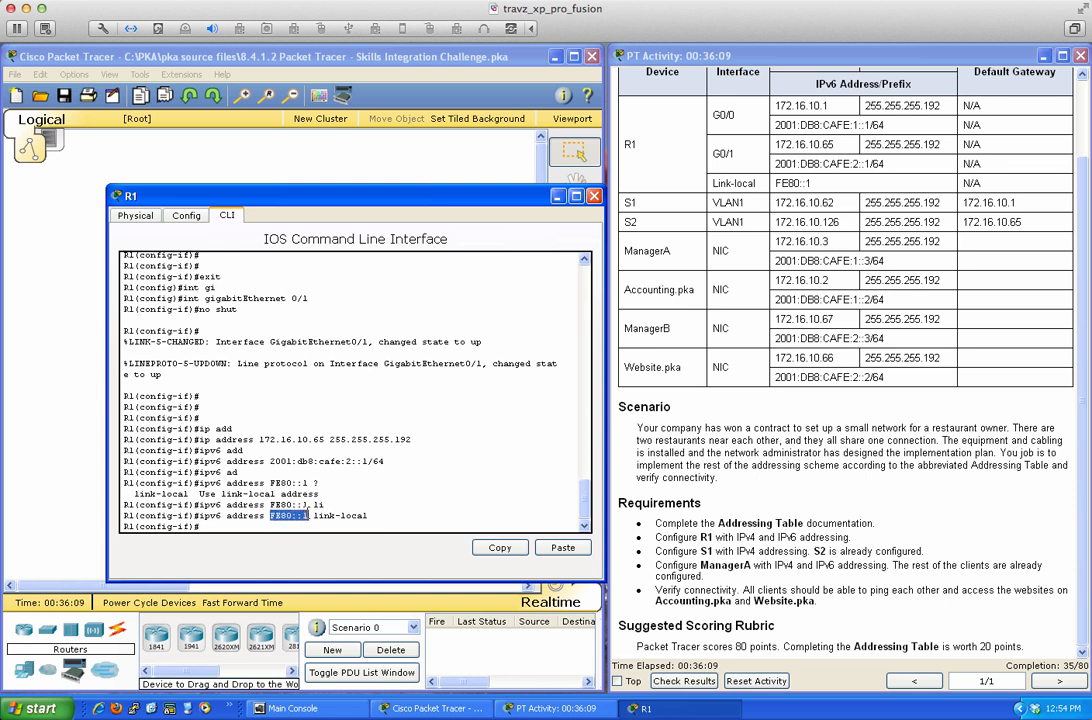
left_click(377, 516)
type("end")
key("Return")
key("Return")
key("Return")
key("Return")
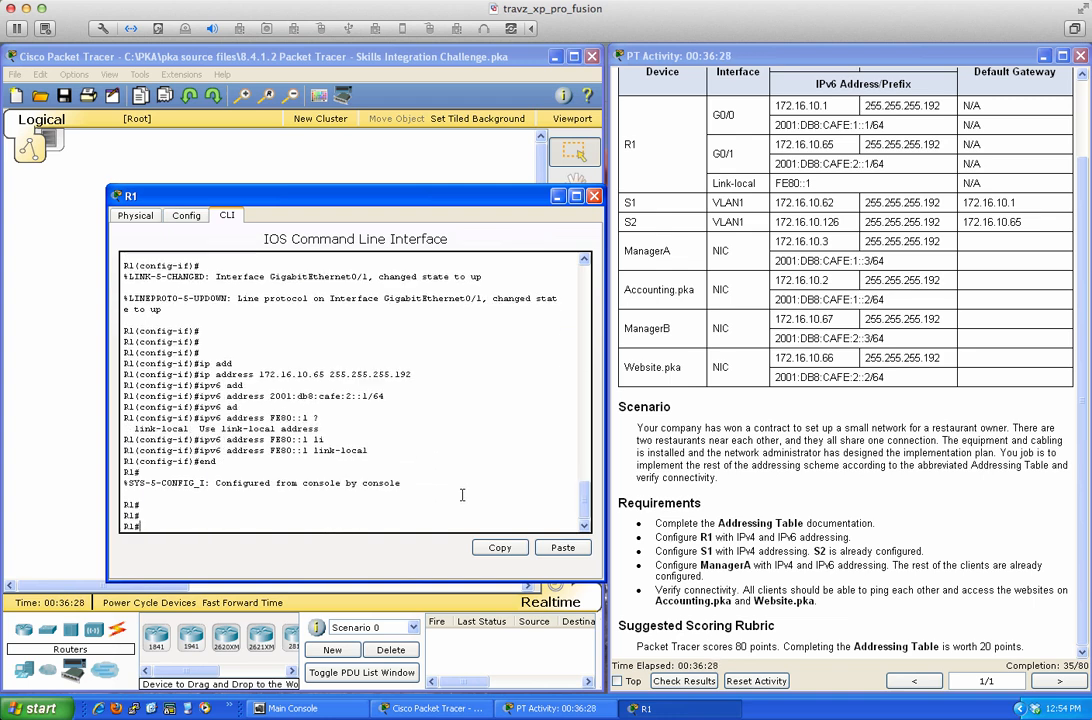
type("wri mem")
key("Return")
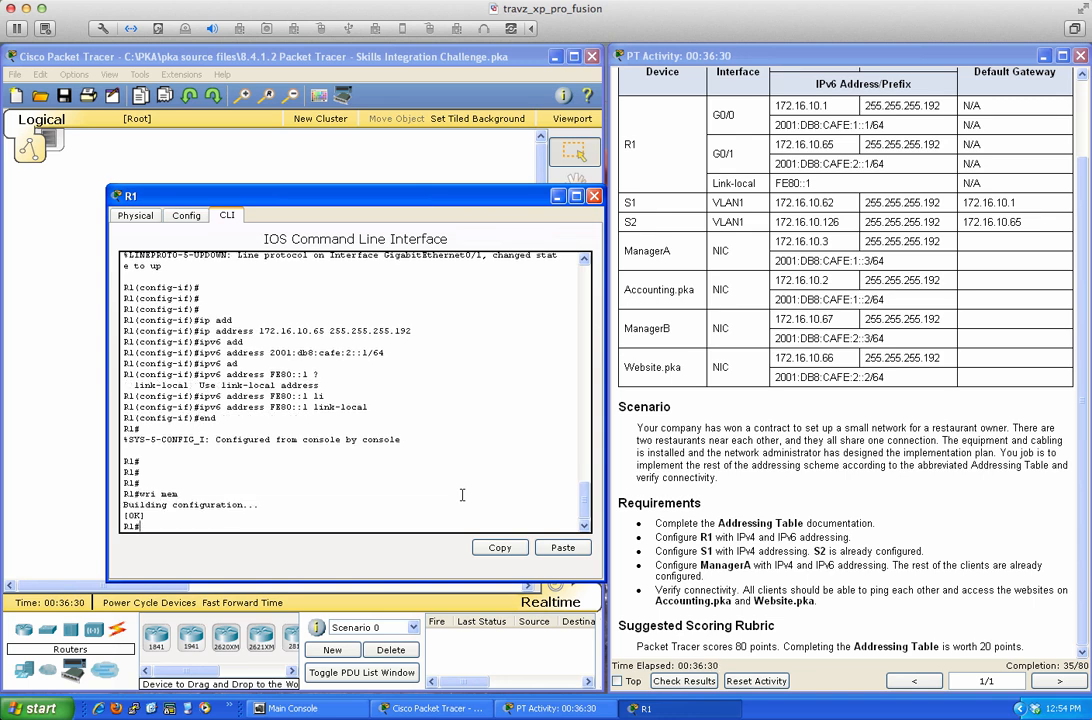
left_click(594, 196)
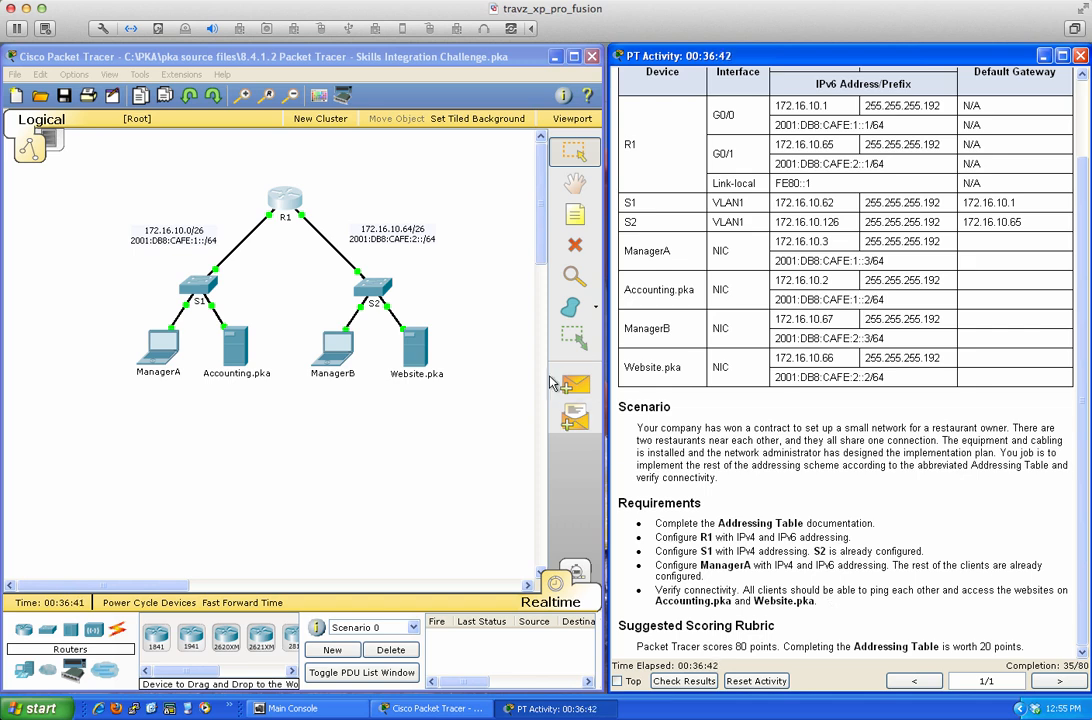
Open S2's command line beside the topology and enter privileged EXEC mode.
left_click(384, 290)
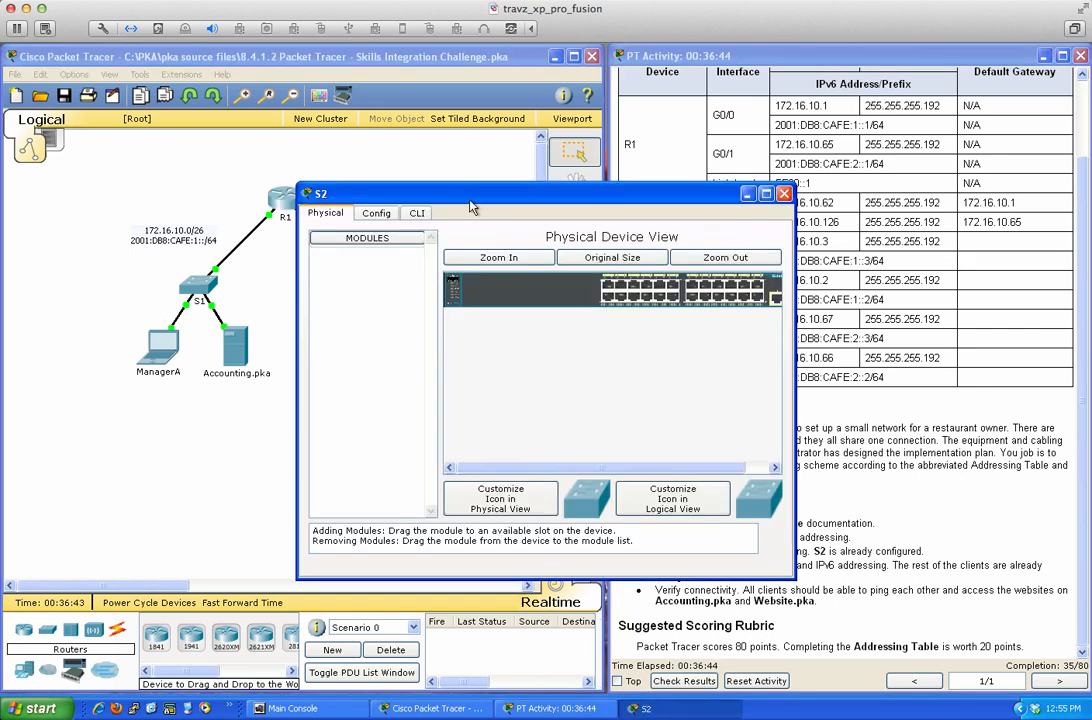
left_click_drag(446, 195, 762, 313)
left_click(707, 325)
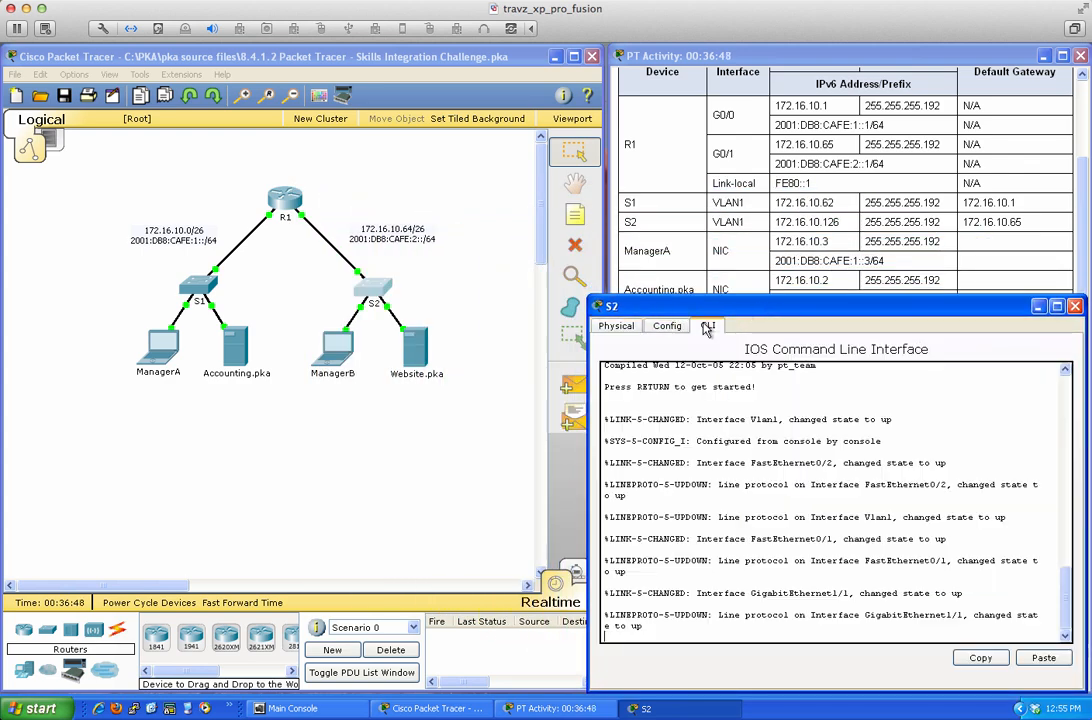
key("Return")
key("Return")
key("Return")
key("Return")
key("Return")
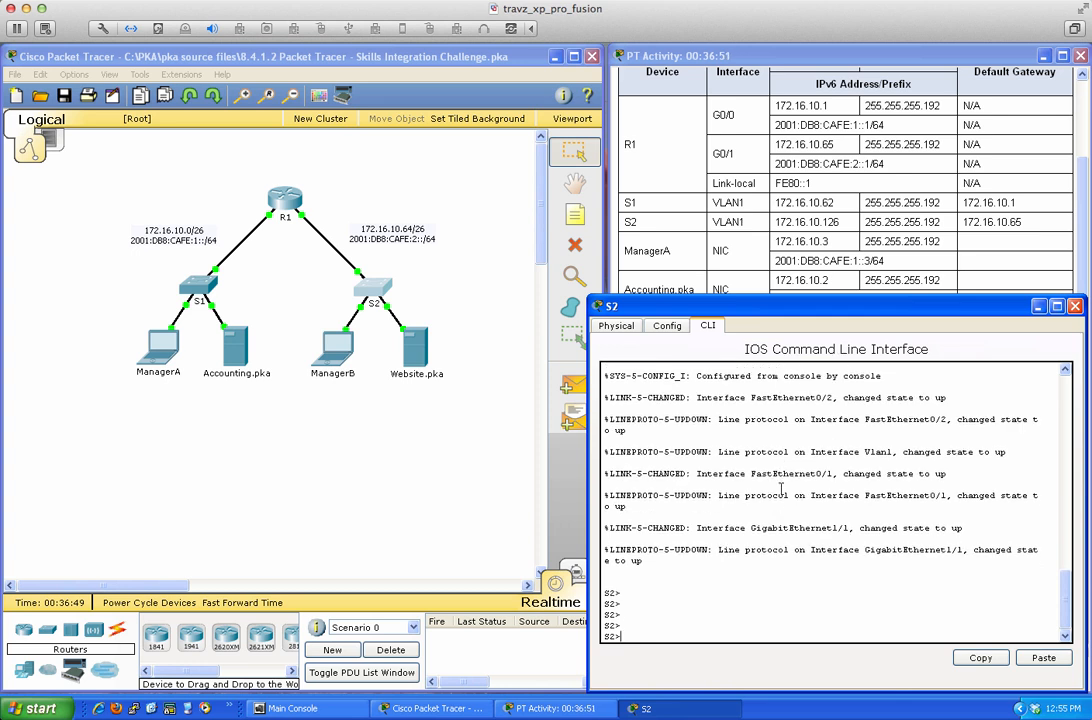
type("en")
key("Return")
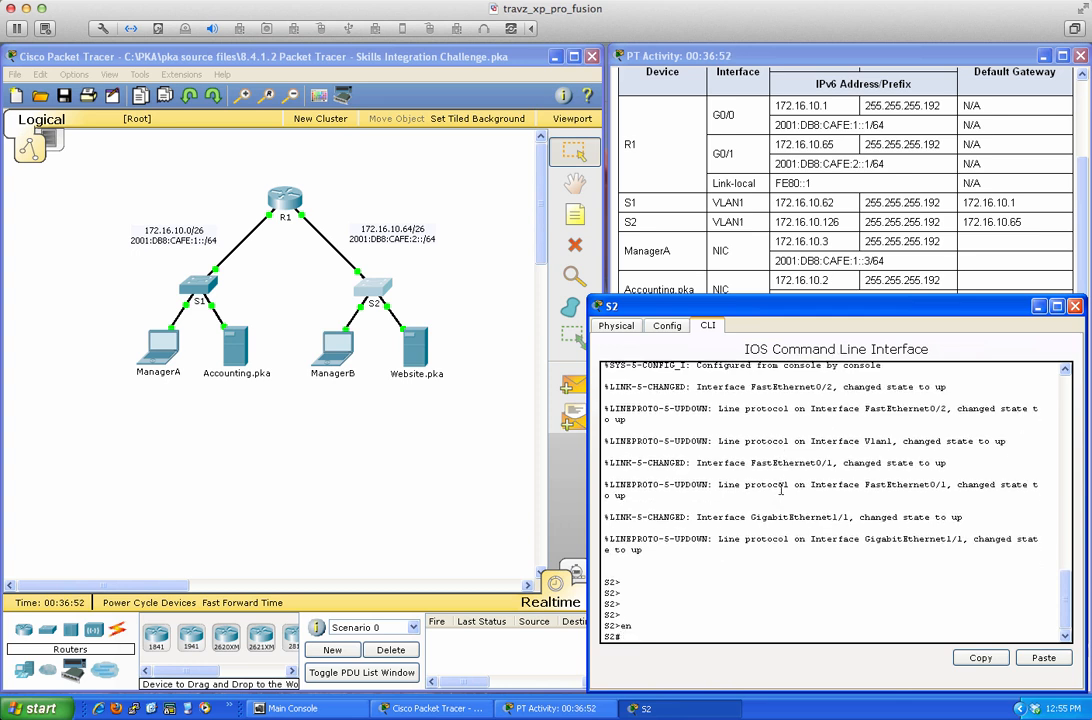
Display S2's running configuration and compare its VLAN 1 address, mask and default gateway with the addressing table.
type("sh run")
key("Return")
key("space")
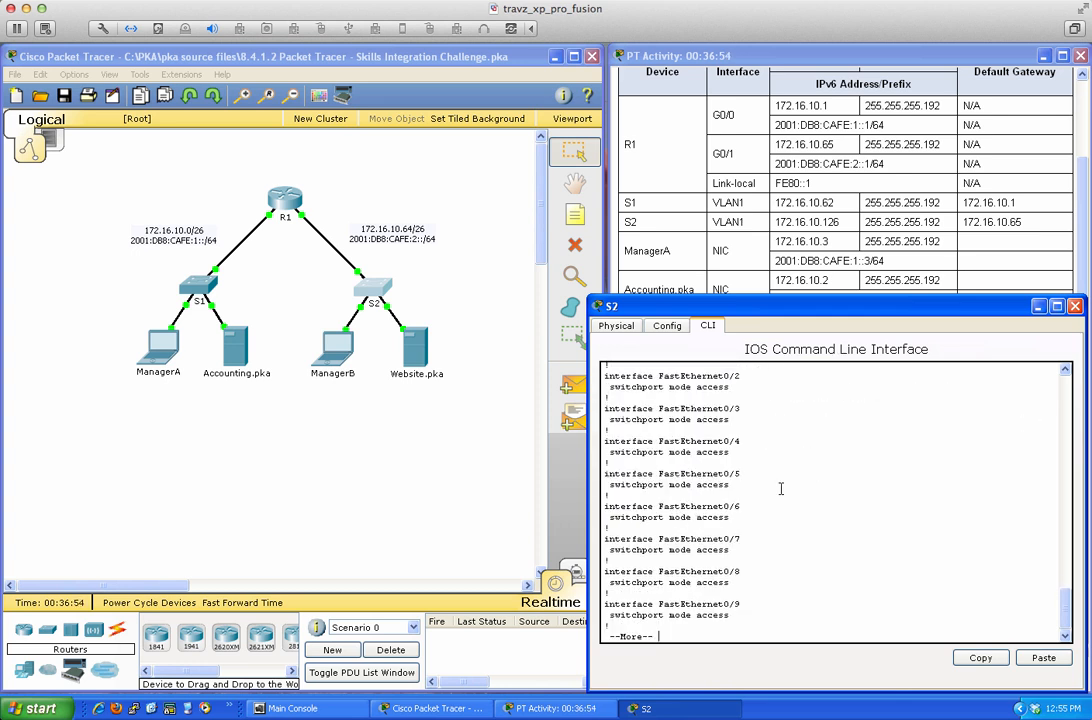
key("space")
key("space")
key("space")
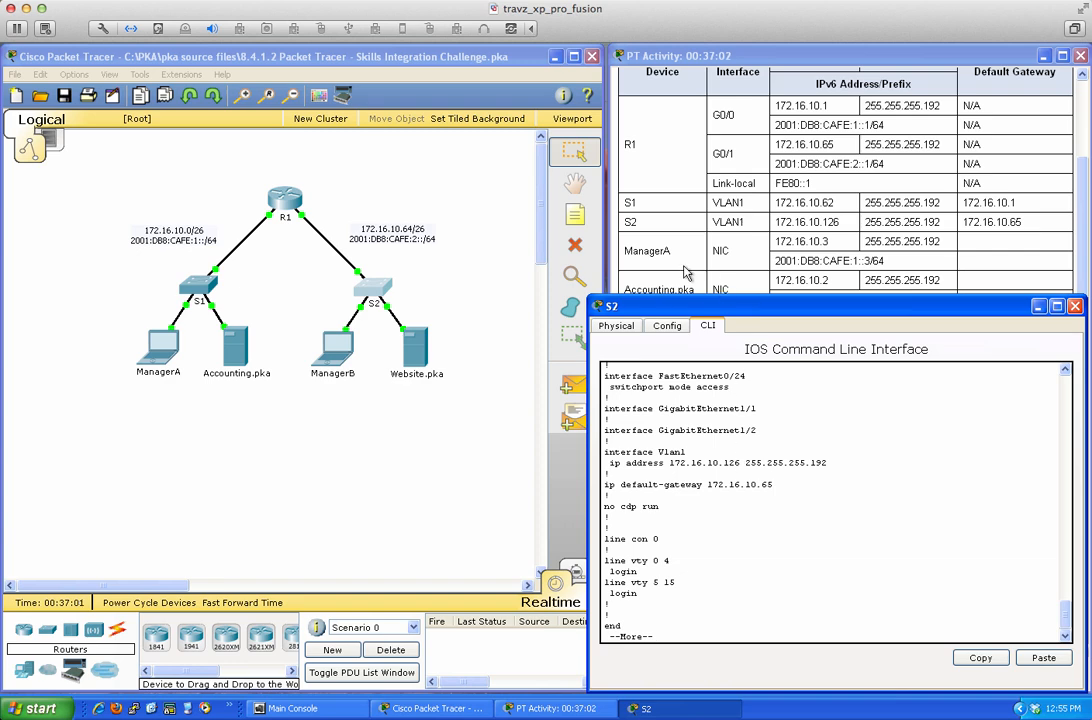
left_click(775, 224)
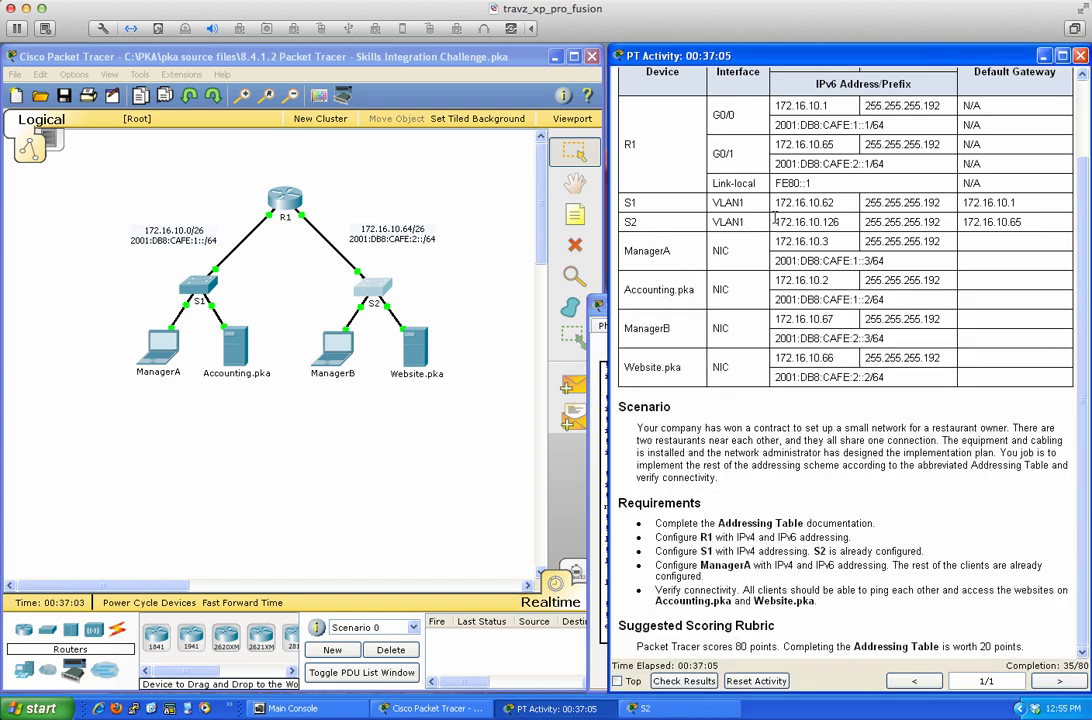
left_click_drag(776, 222, 1040, 227)
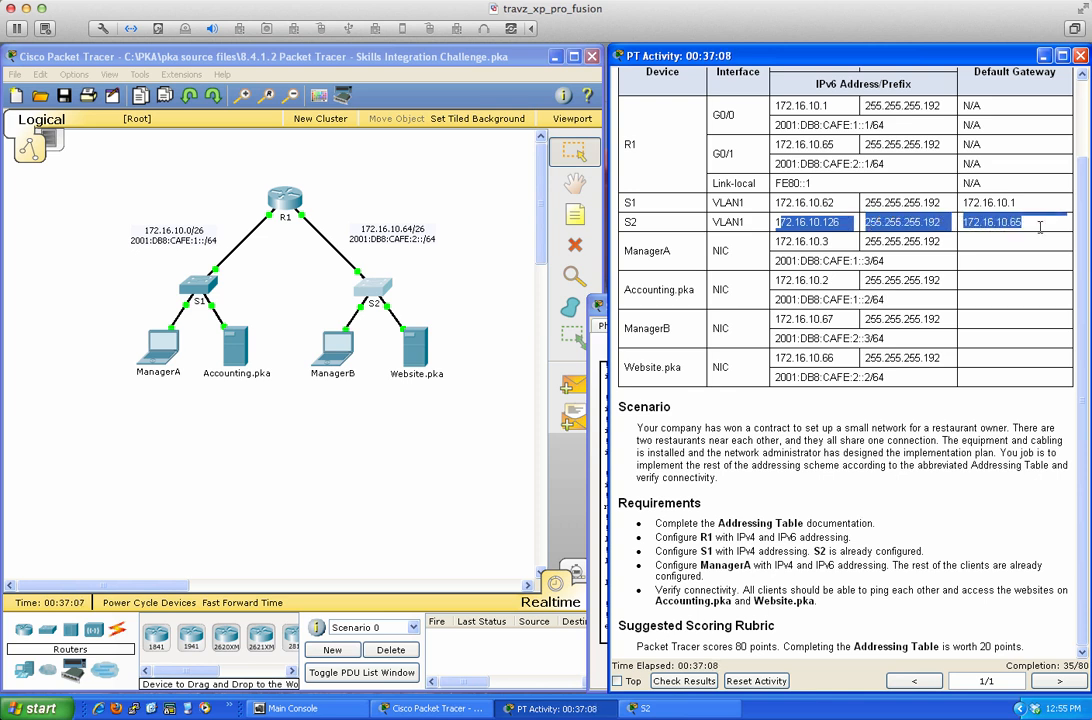
left_click(603, 562)
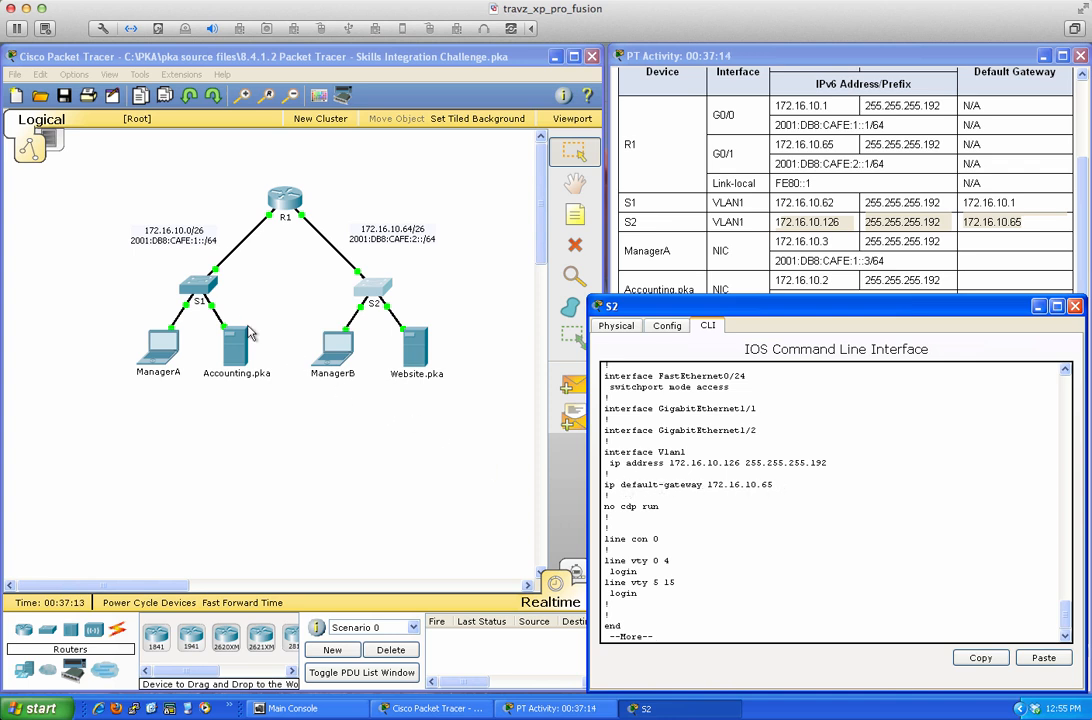
Open S1's command line, place it beside the S2 window and enter privileged EXEC mode.
left_click(200, 290)
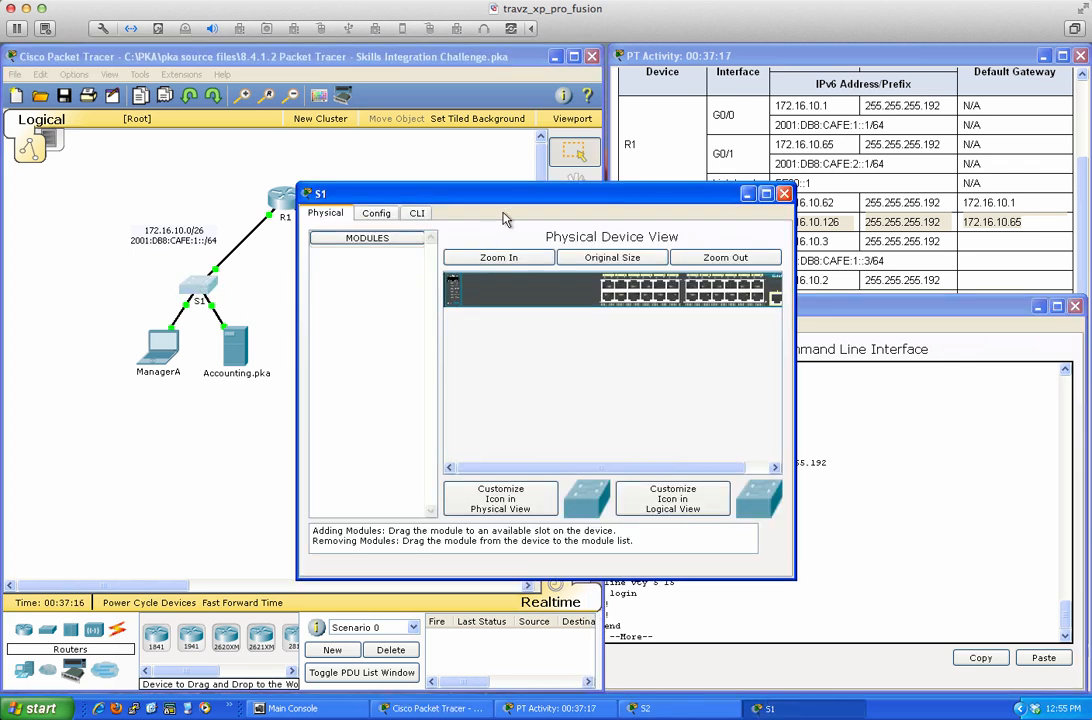
left_click_drag(505, 193, 306, 307)
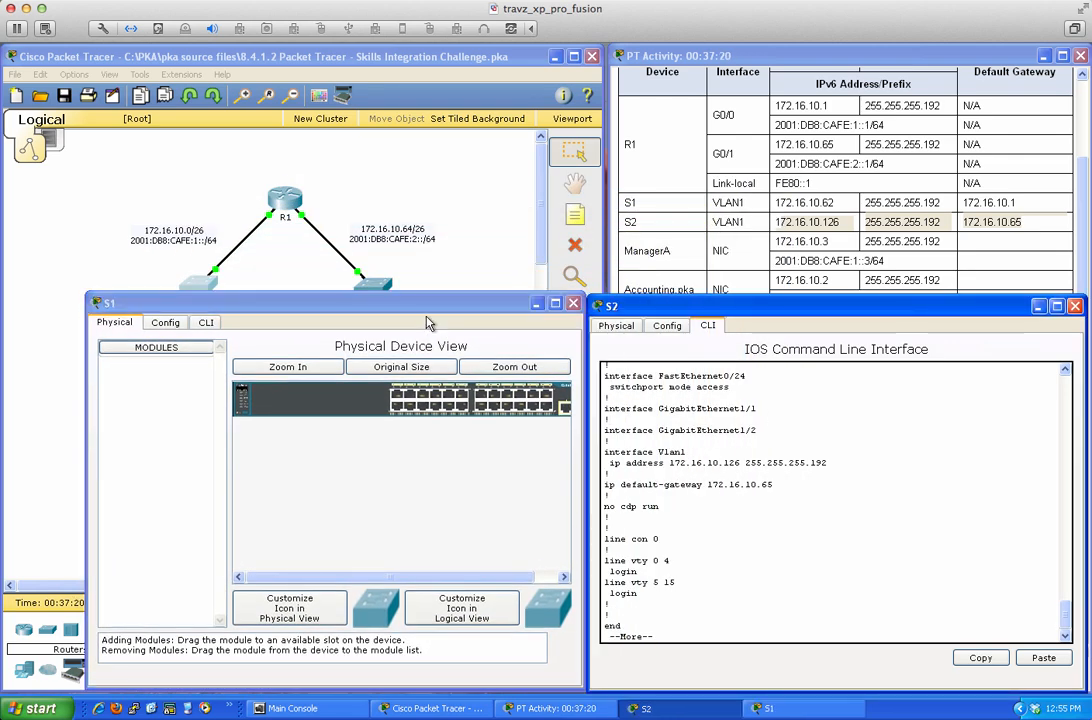
left_click(206, 323)
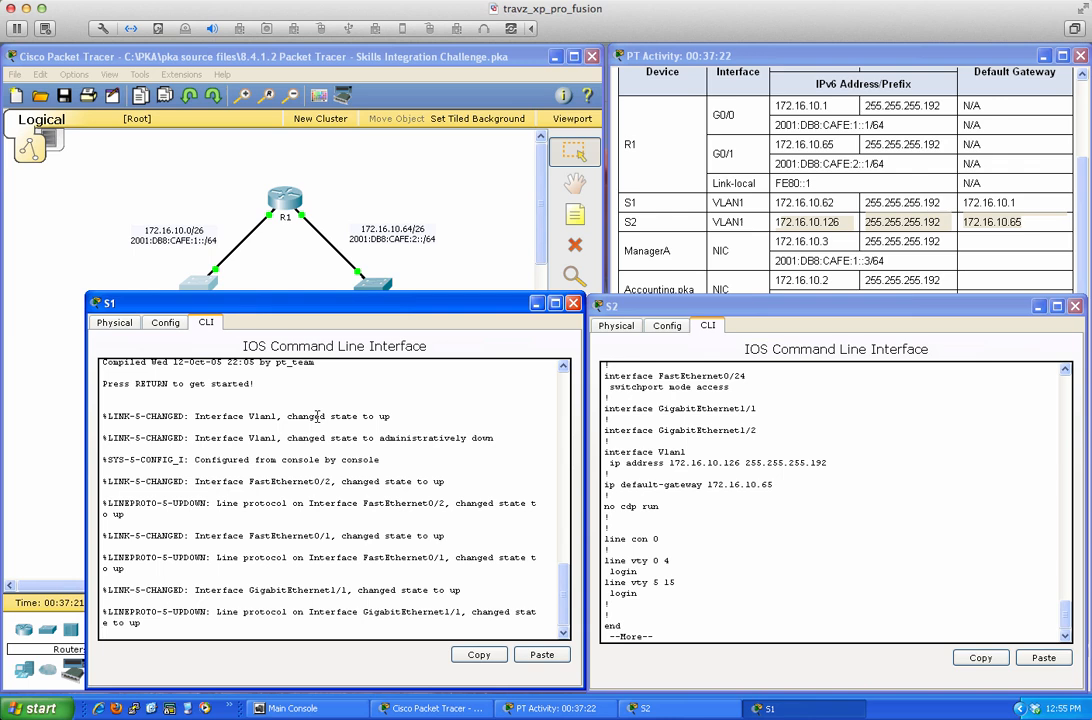
key("Return")
key("Return")
key("Return")
key("Return")
key("Return")
type("en")
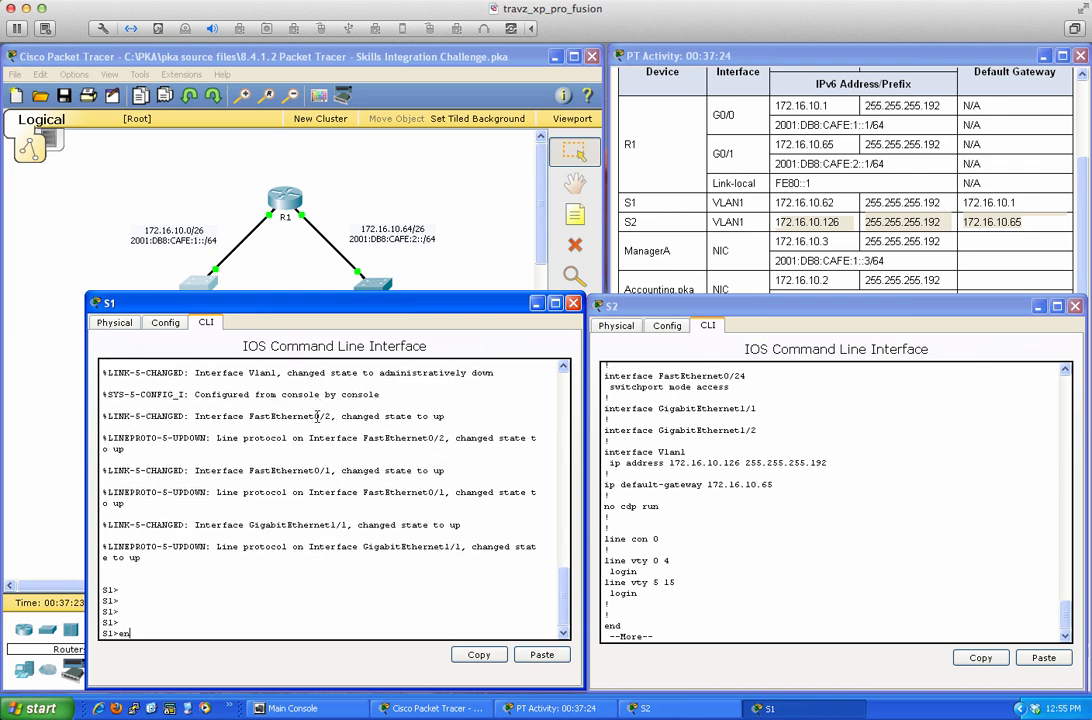
key("Return")
key("Return")
key("Return")
key("Return")
key("Return")
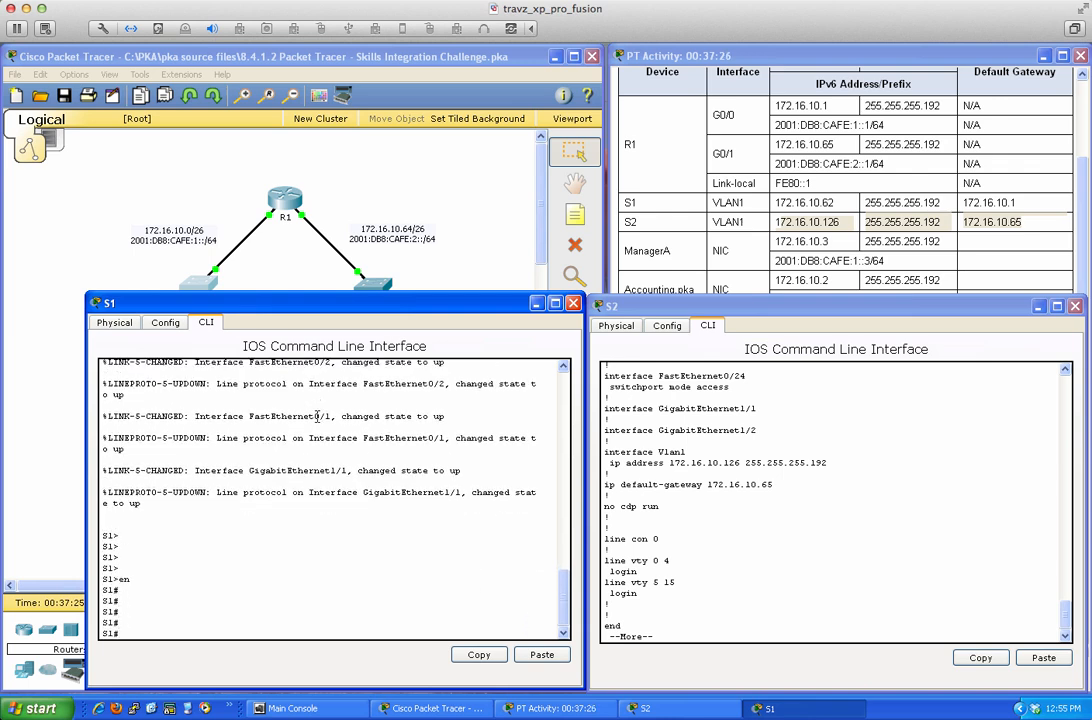
From global configuration mode on S1, enable the VLAN 1 interface with no shutdown.
type("conf t")
key("Return")
key("Return")
key("Return")
key("Return")
key("Return")
type("int vlan 1")
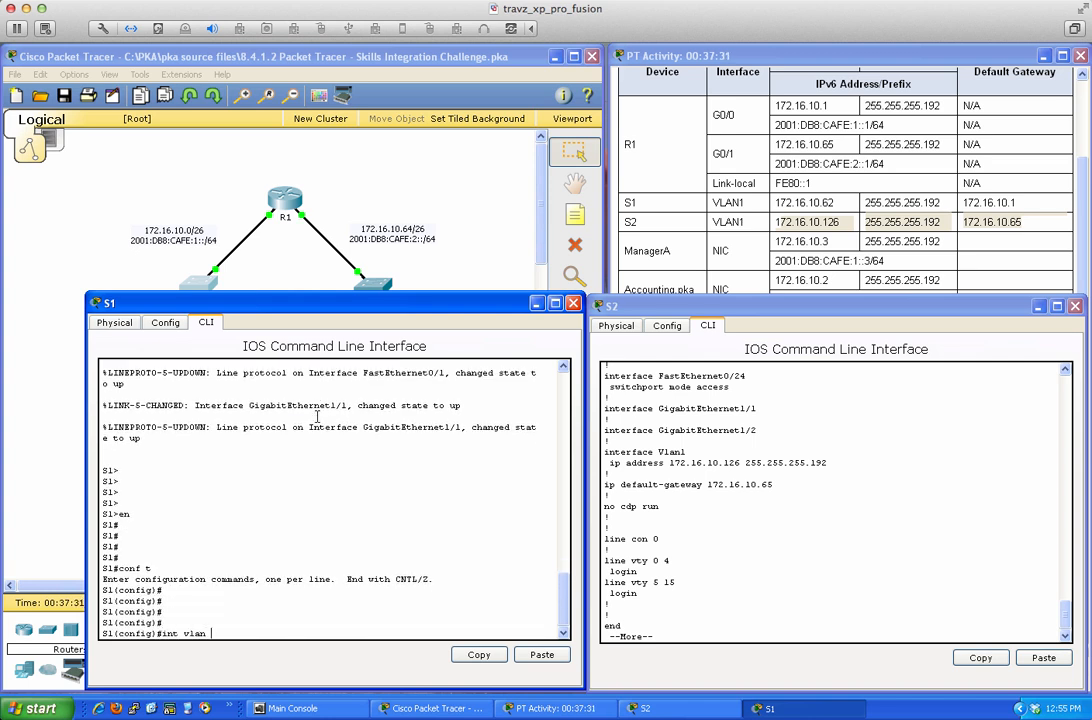
key("Return")
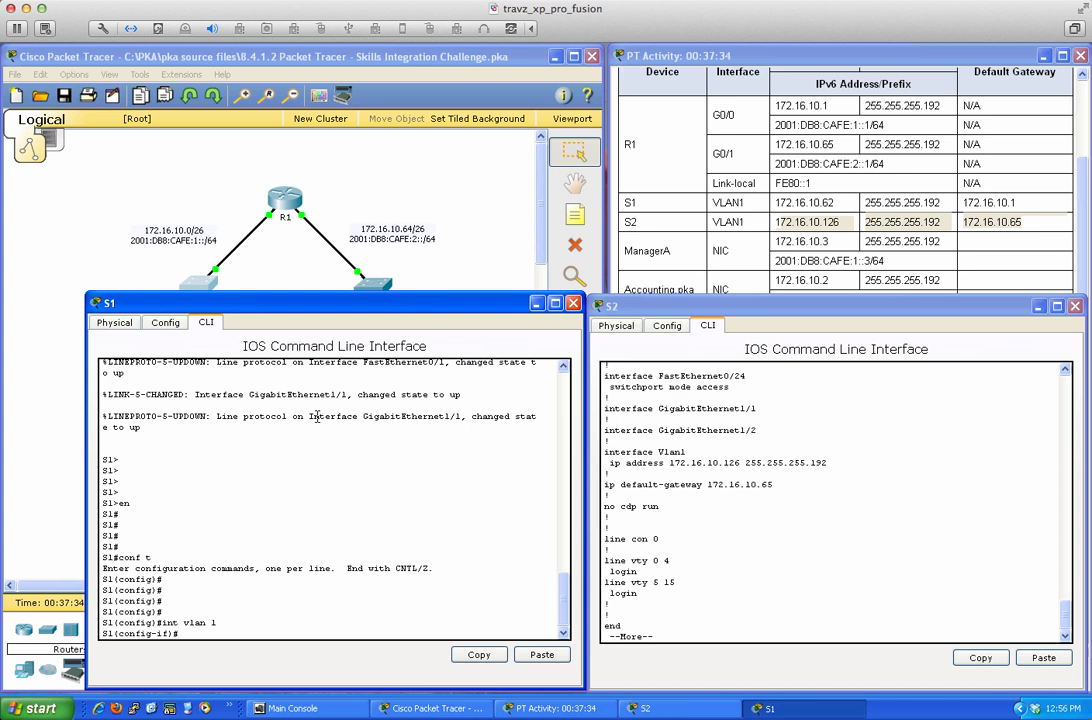
type("no shut")
key("Return")
key("Return")
key("Return")
key("Return")
key("Return")
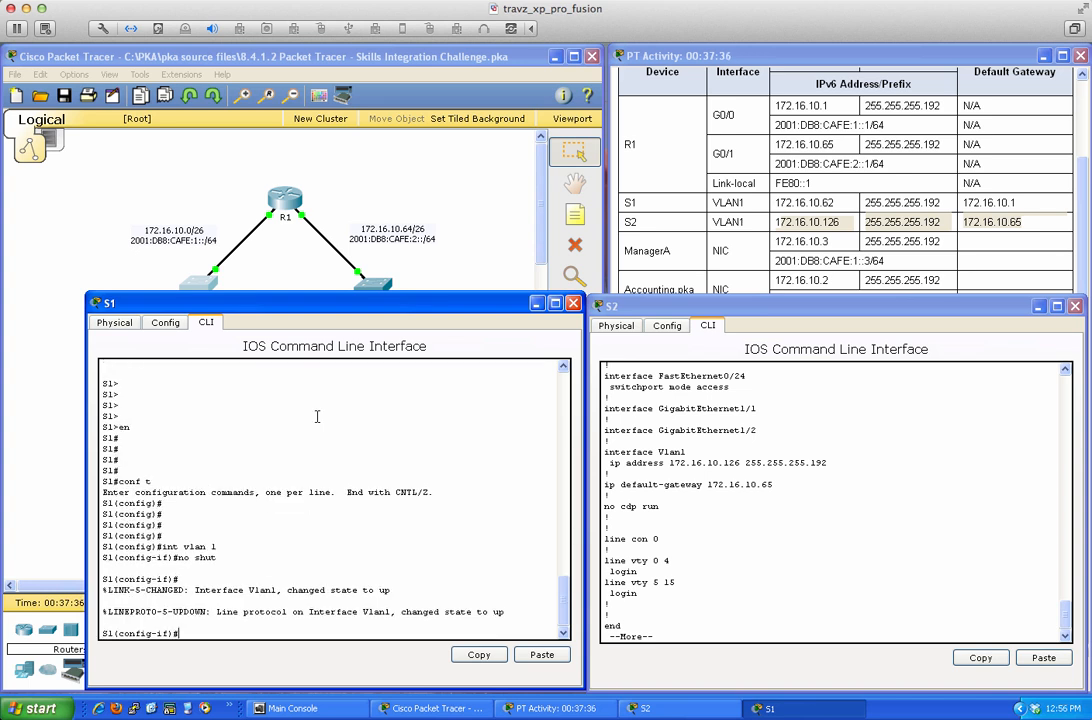
key("Return")
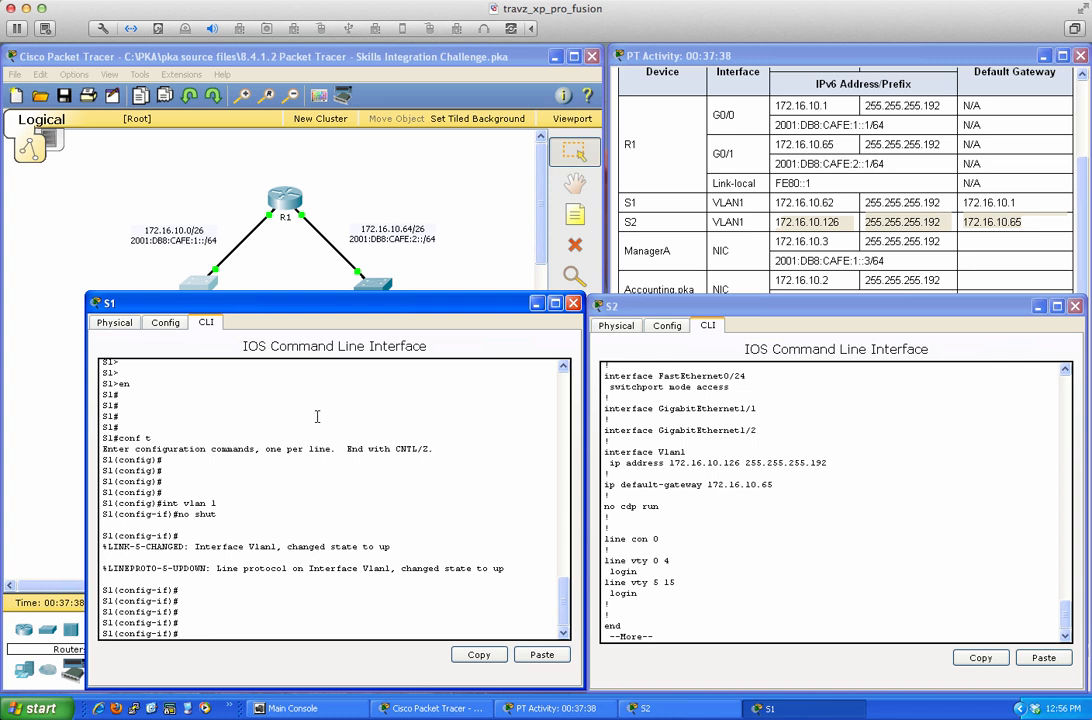
Assign IPv4 address 172.16.10.62 with mask 255.255.255.192 to S1's VLAN 1 interface and return to global configuration mode.
type("ip add")
key("Tab")
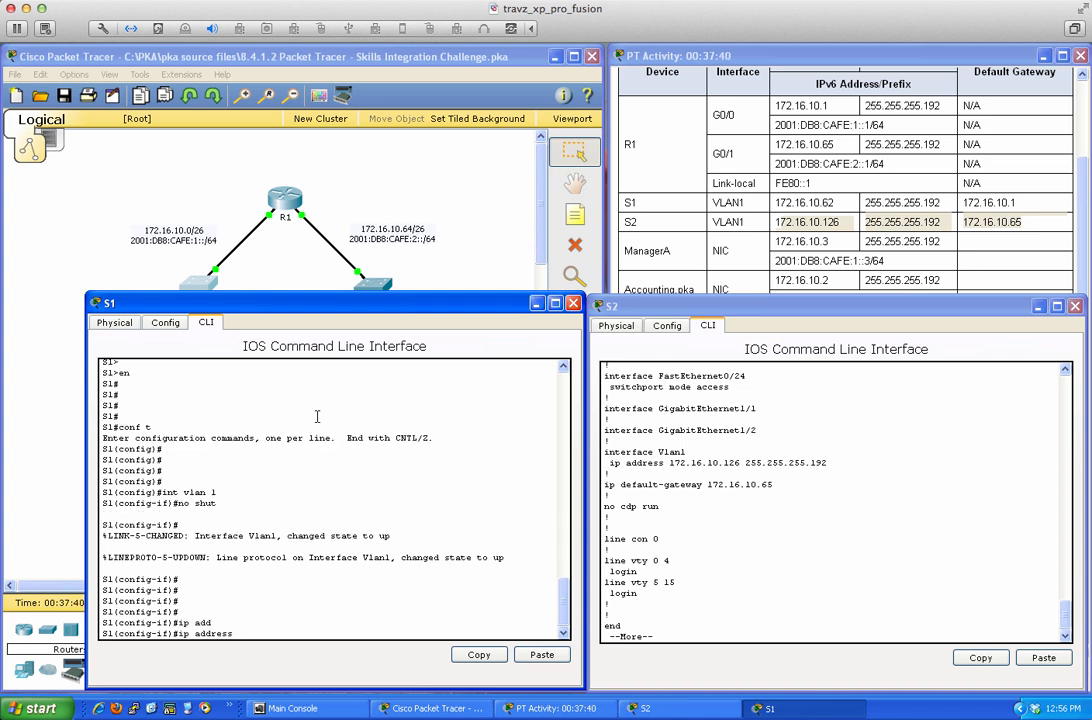
type("172.16.10.62 255.255.255.")
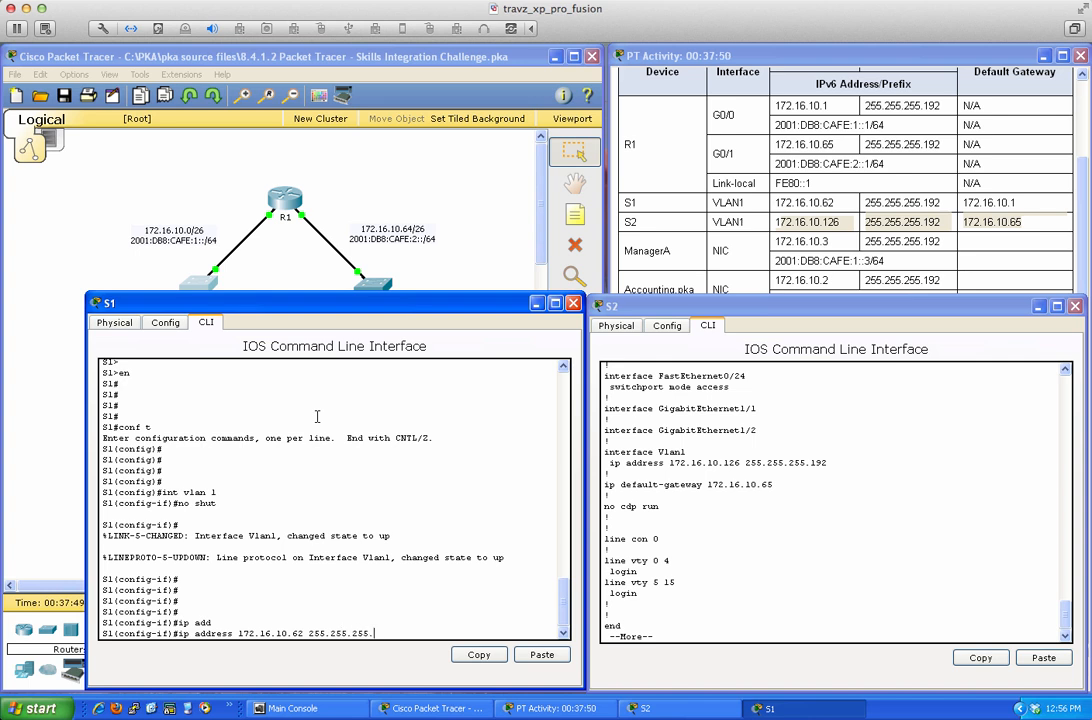
type("192")
key("Return")
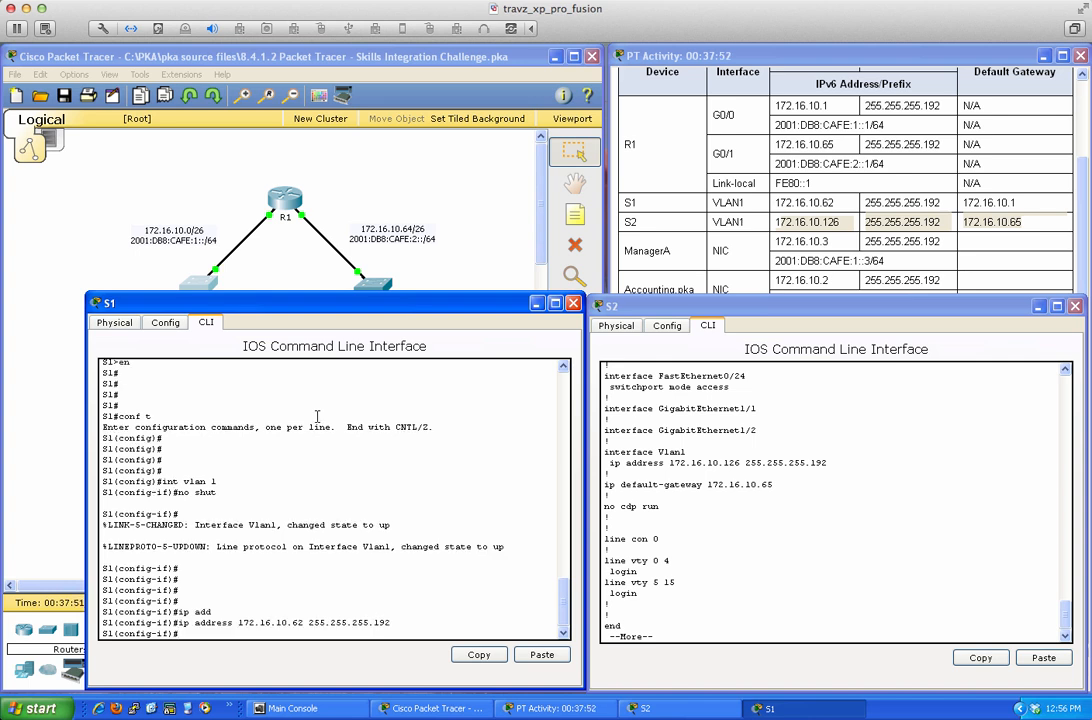
type("it")
key("Return")
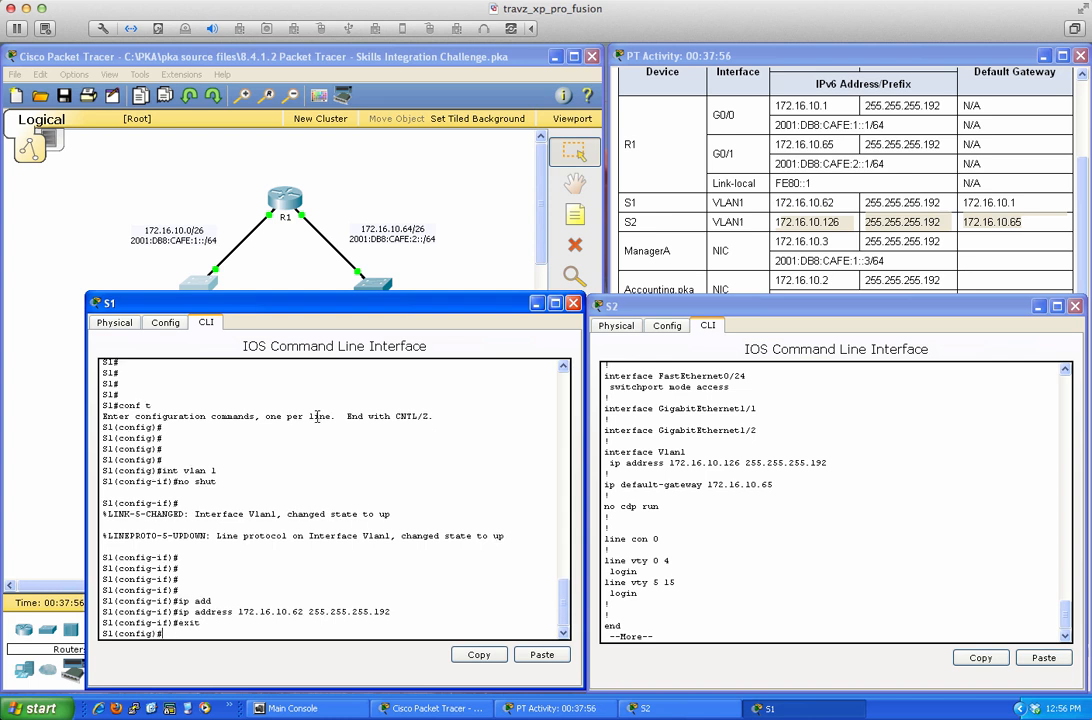
key("Return")
key("Return")
key("Return")
key("Return")
key("Return")
key("Return")
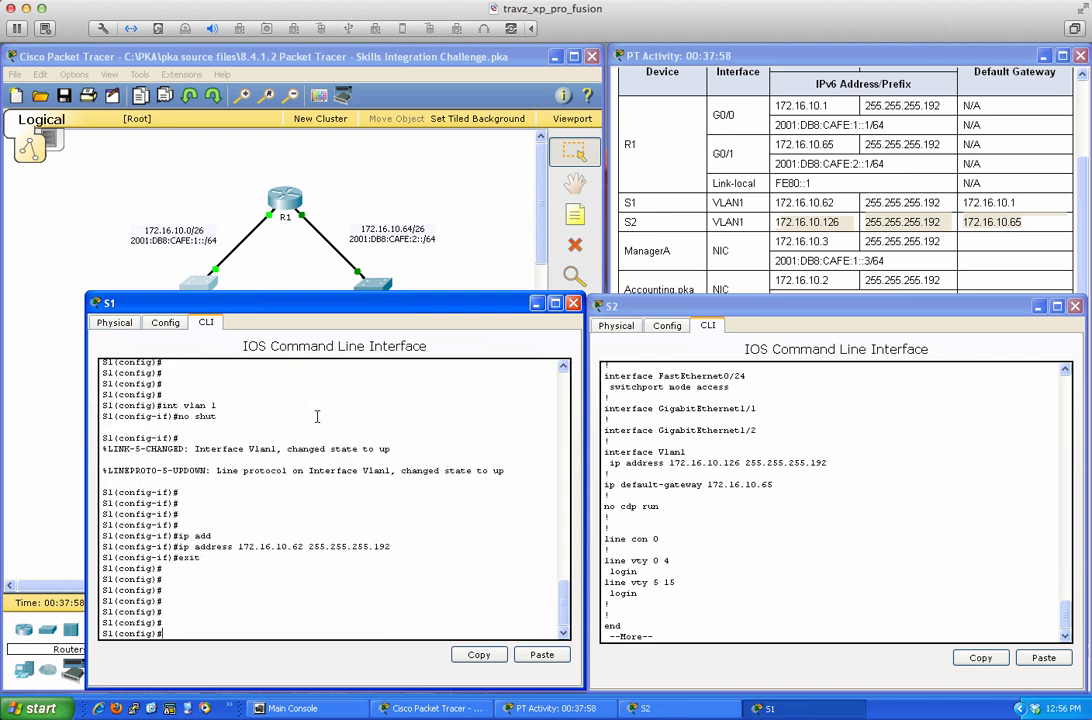
Set S1's default gateway to 172.16.10.1.
type("ip def")
key("Tab")
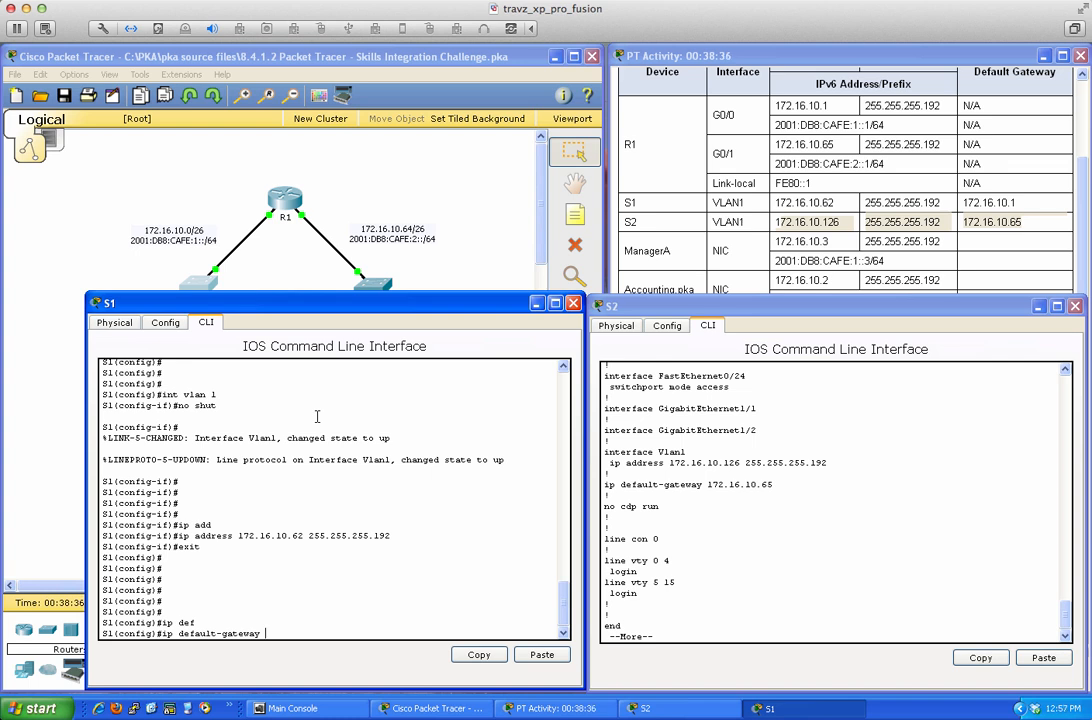
left_click_drag(306, 307, 505, 294)
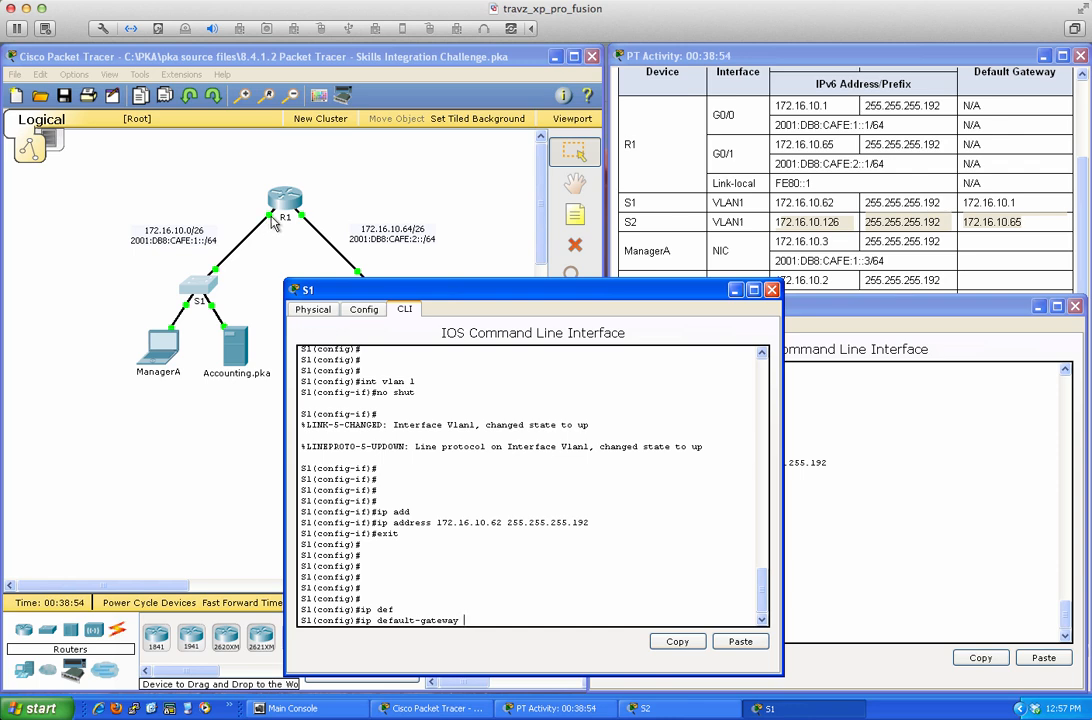
left_click_drag(385, 294, 186, 309)
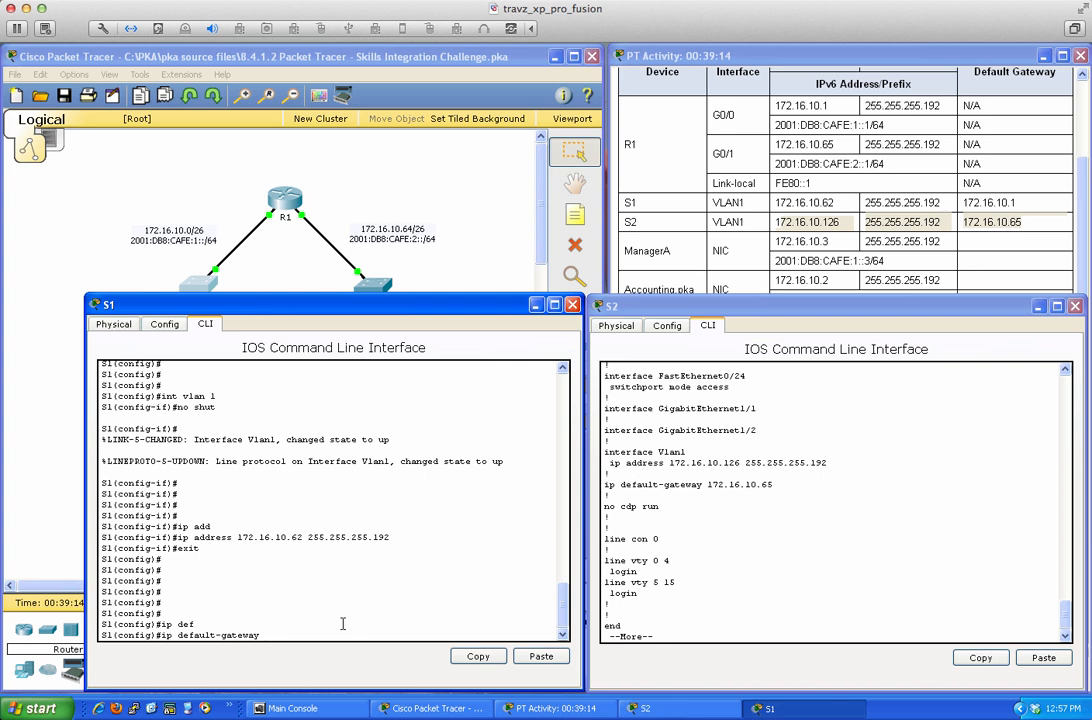
type("172.16.10.1")
key("Return")
Save S1's configuration with write memory from privileged EXEC mode, then close the S1 and S2 windows.
type("end")
key("Return")
key("Return")
key("Return")
type("w")
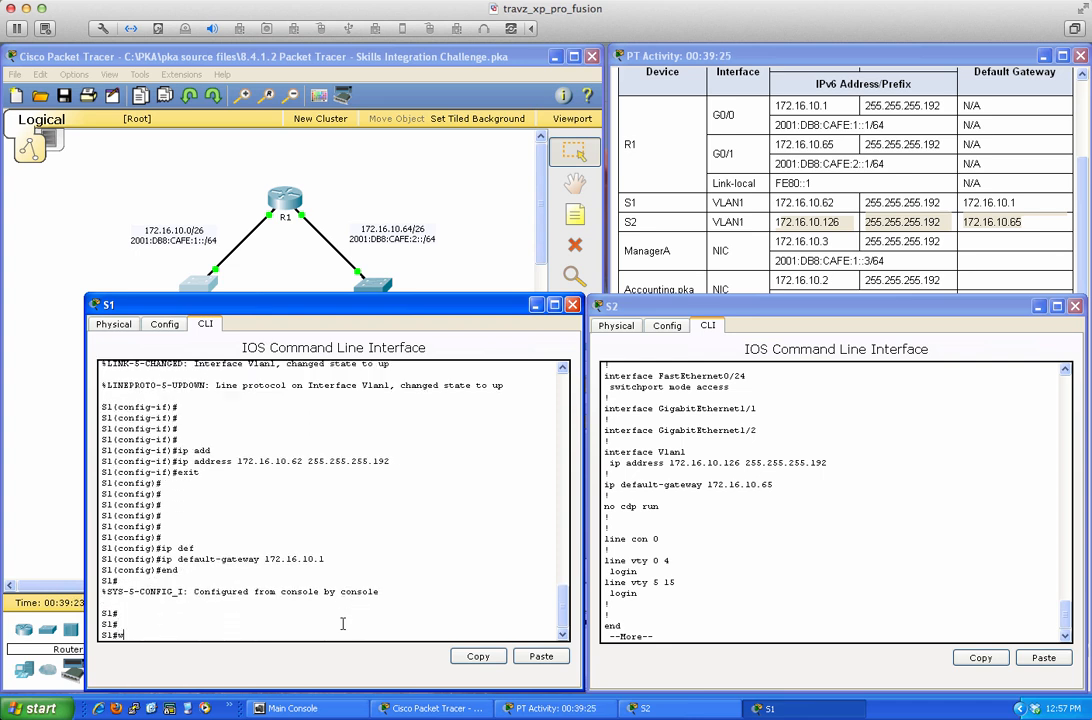
type("ri mem")
key("Return")
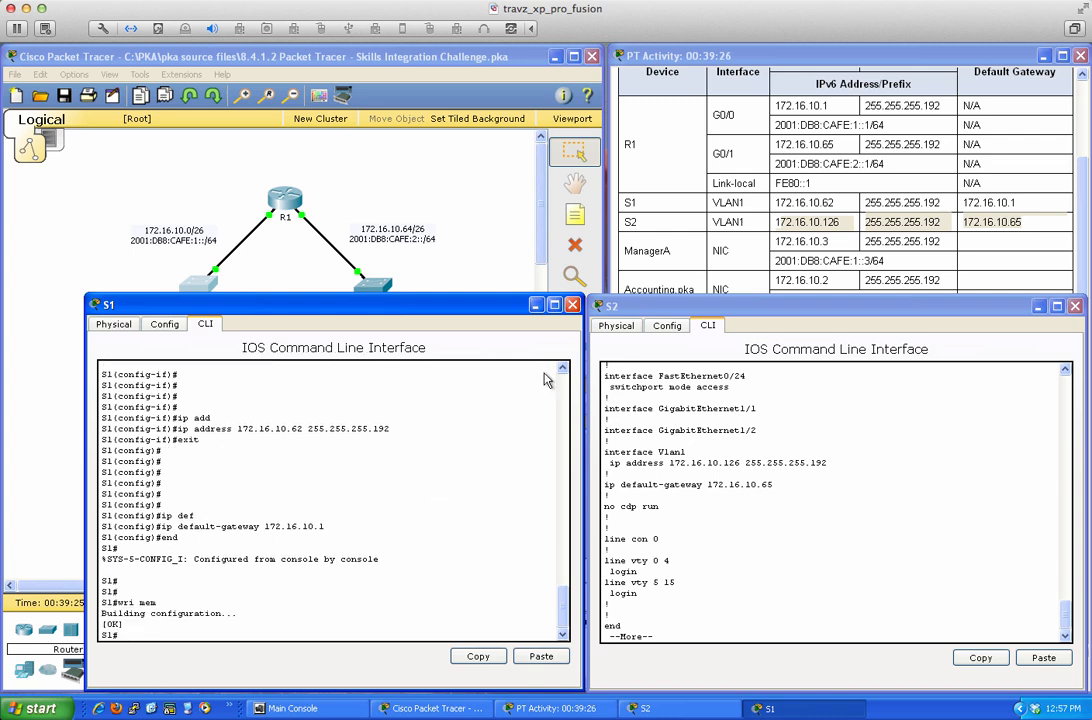
left_click(572, 304)
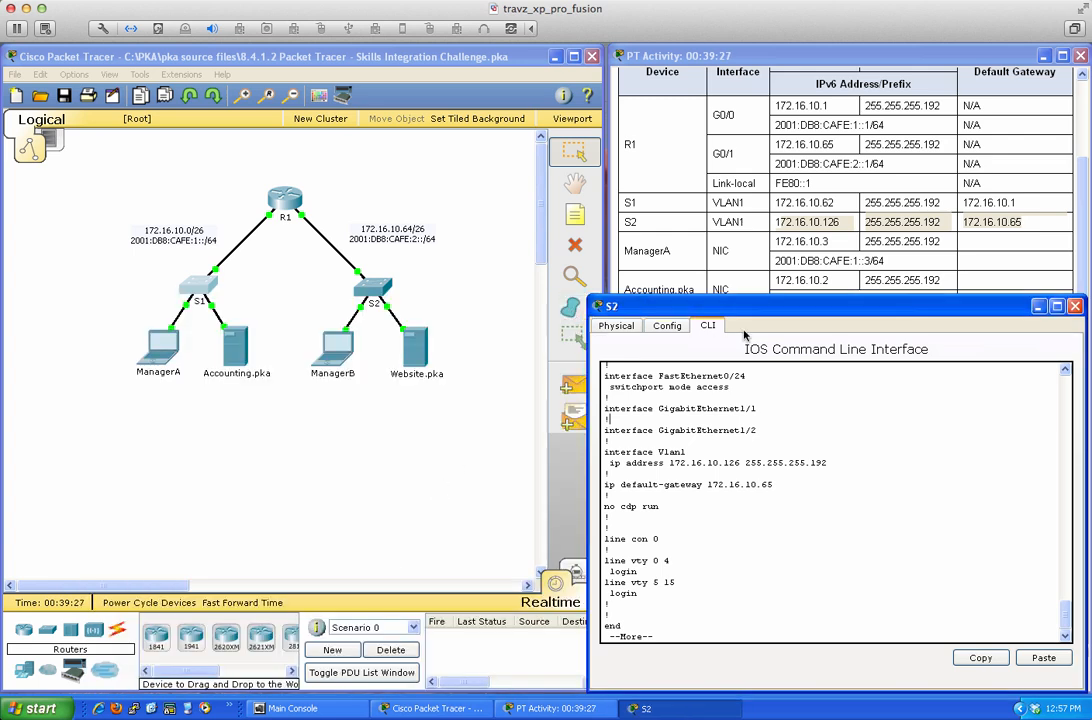
left_click(1075, 306)
left_click_drag(777, 222, 965, 228)
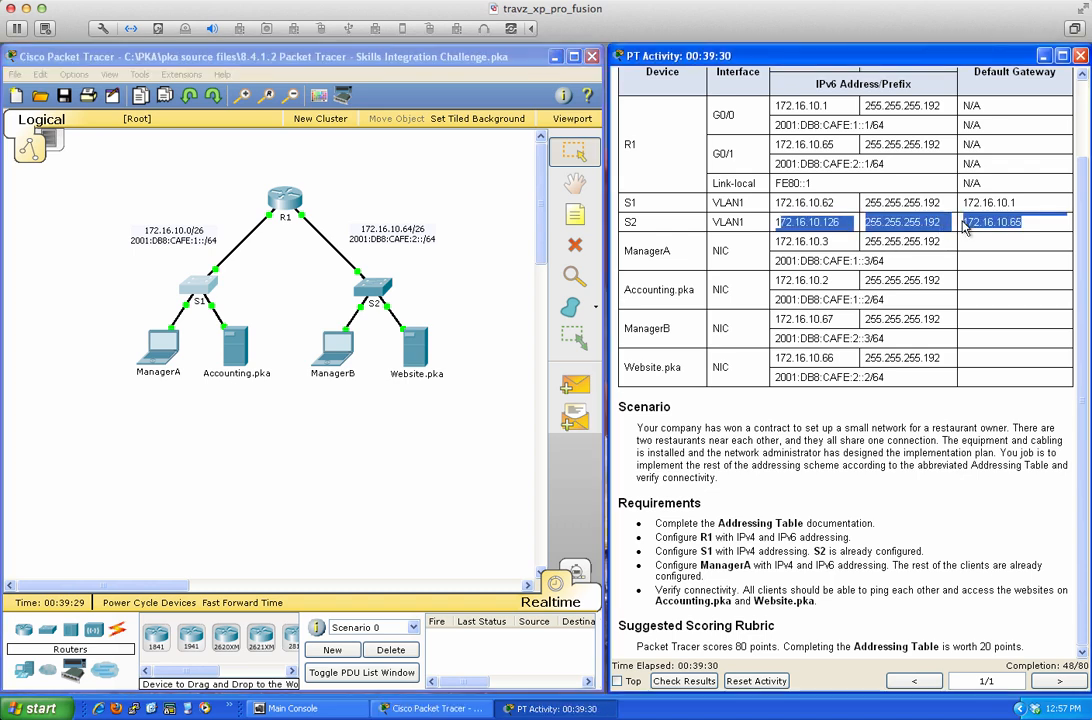
left_click(965, 228)
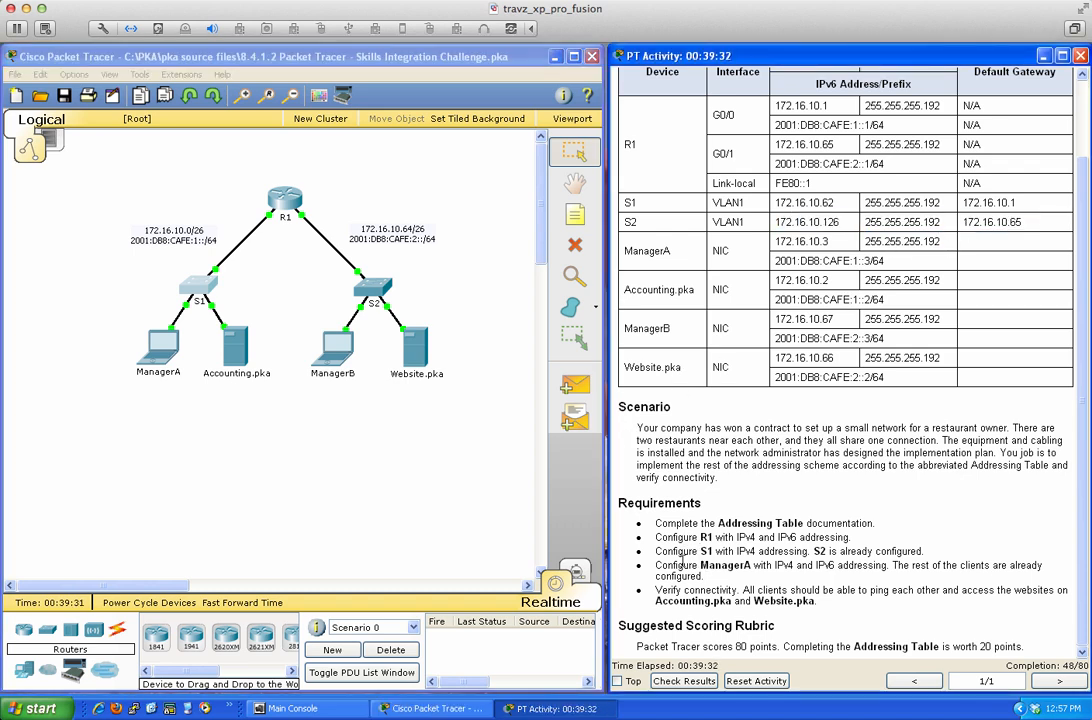
Open the IP configurations of ManagerB and ManagerA side by side, using ManagerB's settings as the reference.
left_click(343, 354)
left_click_drag(485, 190, 779, 310)
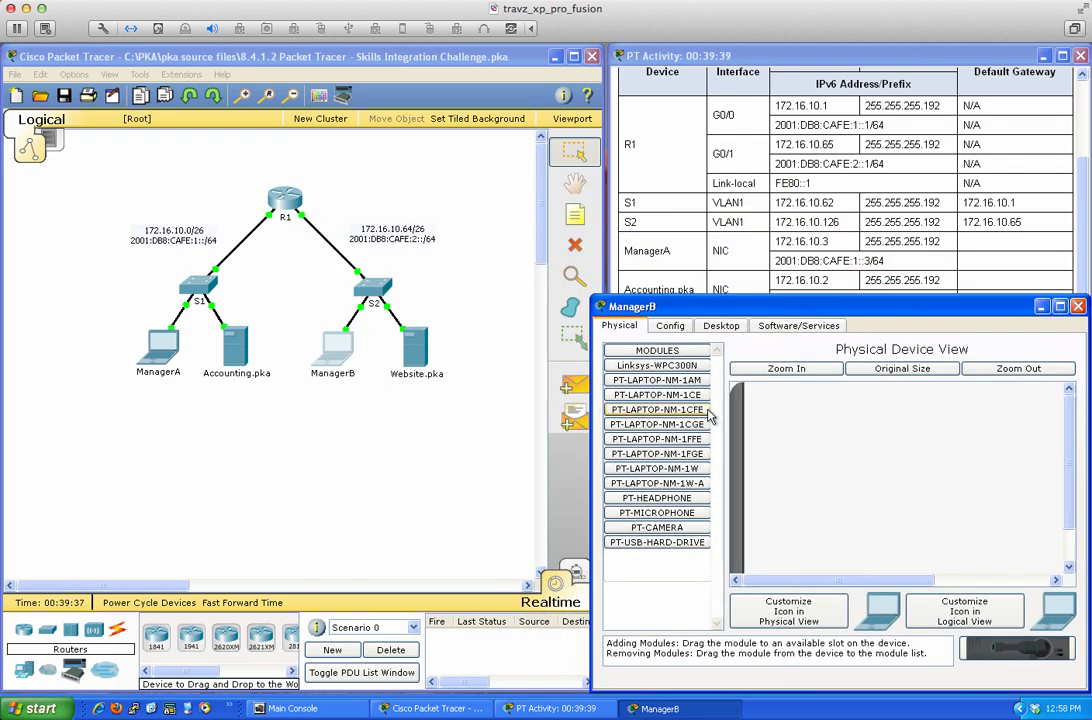
left_click(721, 325)
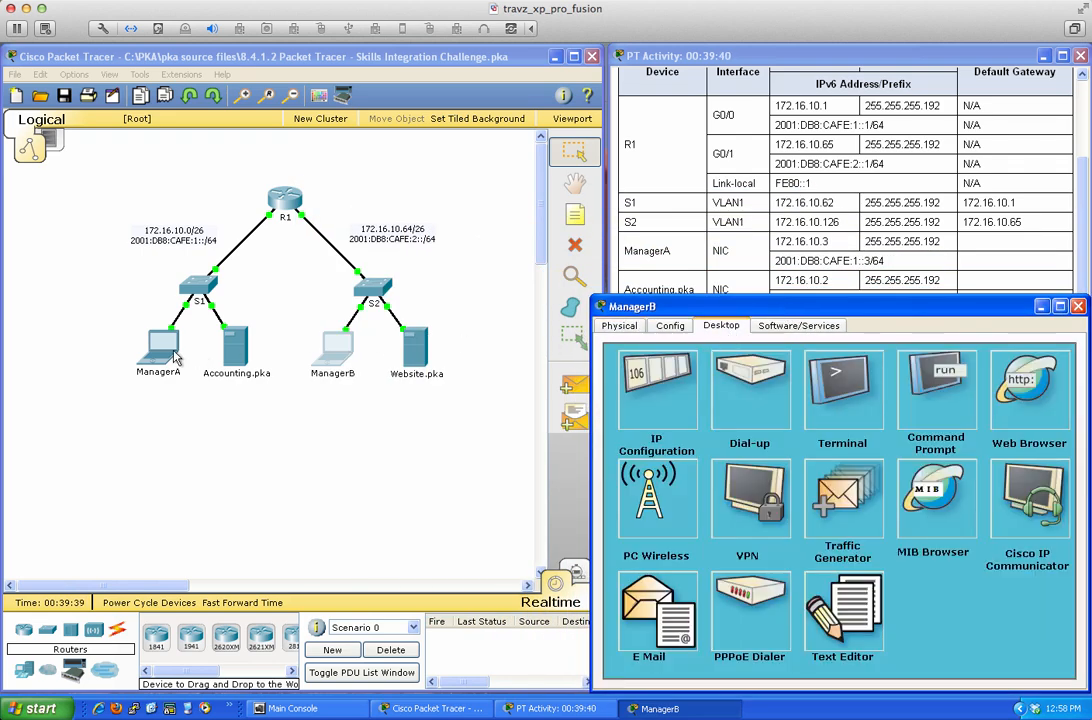
left_click(175, 357)
left_click_drag(365, 186, 228, 308)
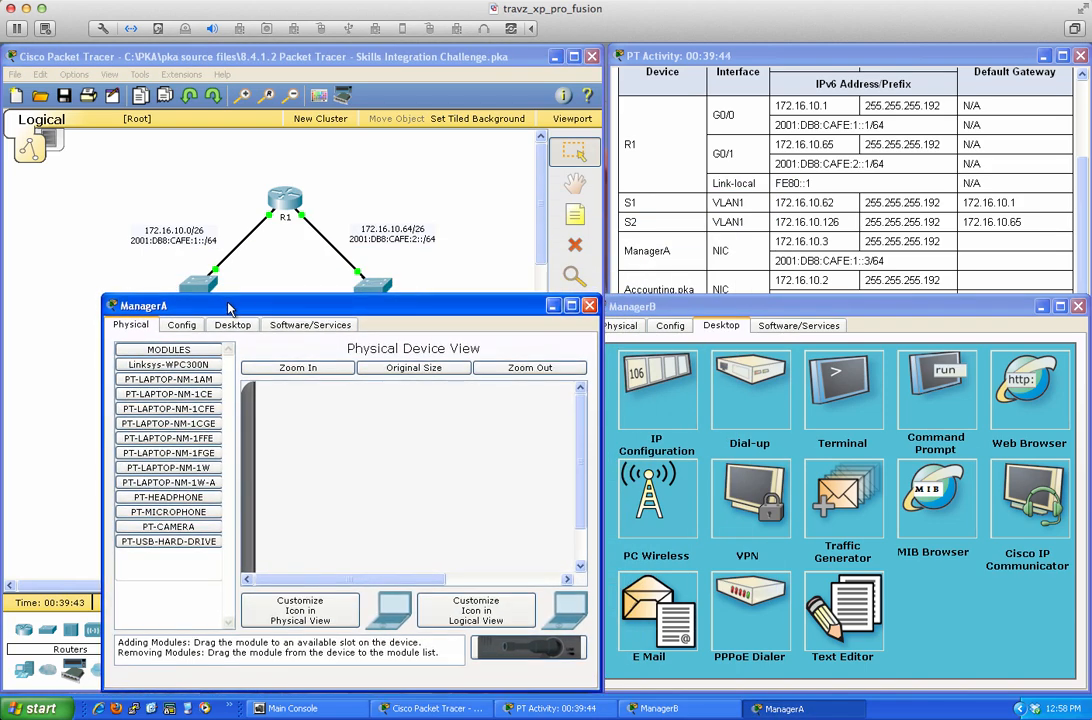
left_click(656, 385)
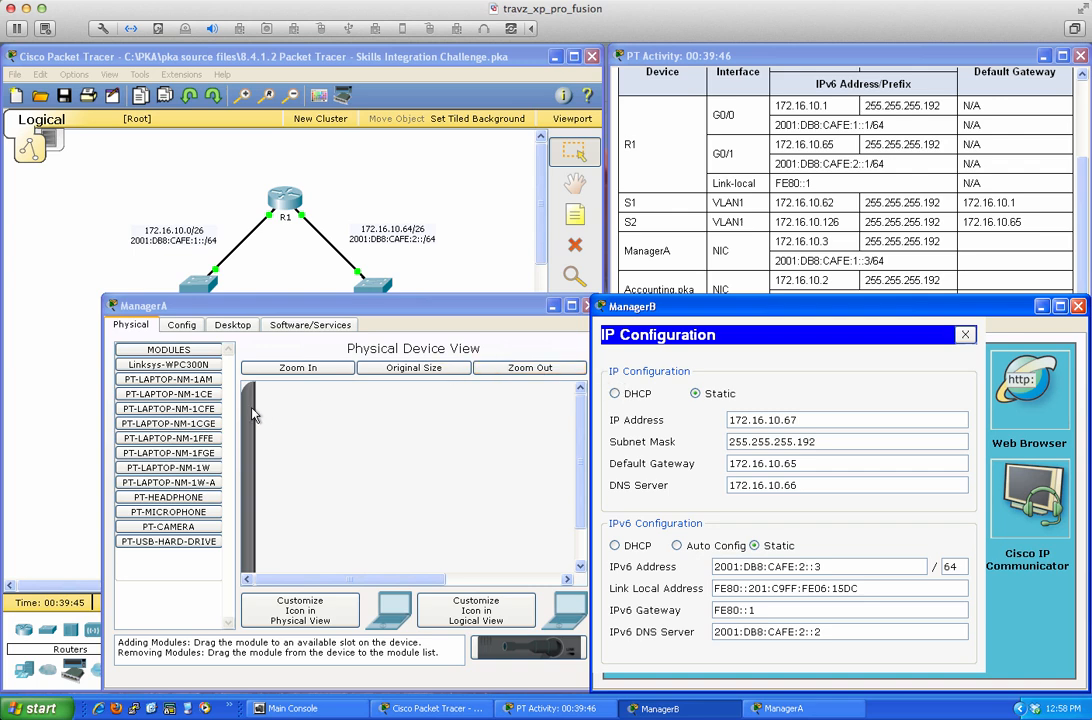
left_click(232, 324)
left_click(170, 370)
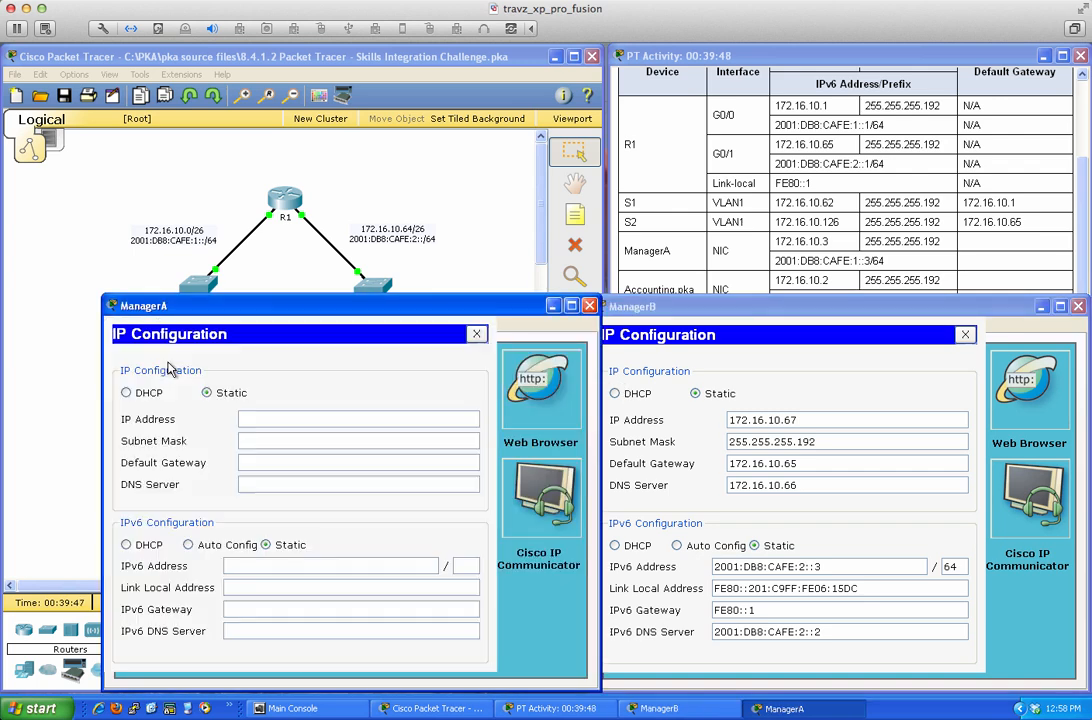
Set ManagerA's static IPv4 address to 172.16.10.3 with subnet mask 255.255.255.192.
left_click(287, 418)
type("172.16.10.3")
key("Tab")
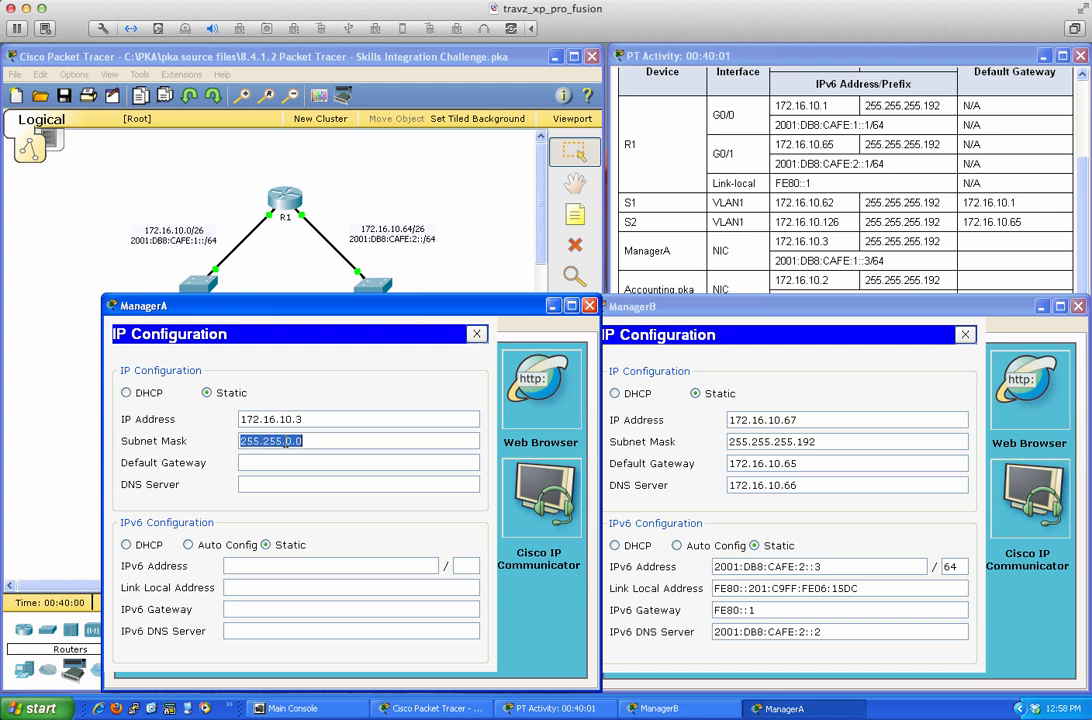
left_click(241, 420)
left_click_drag(241, 420, 250, 421)
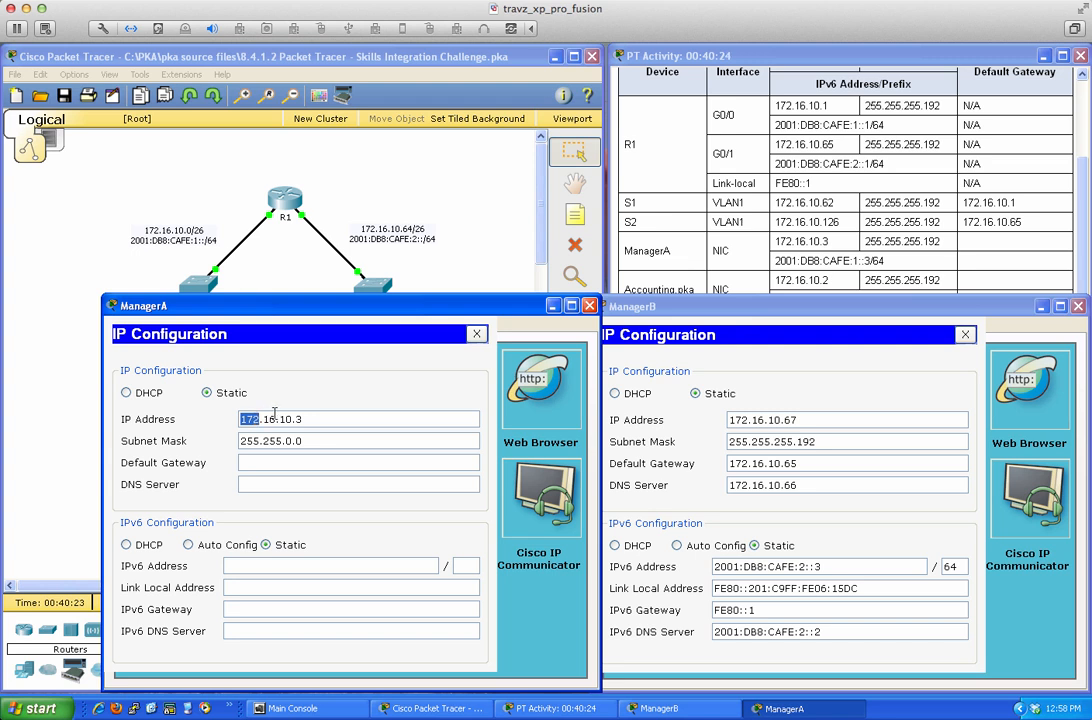
left_click(314, 440)
key("BackSpace")
key("BackSpace")
key("BackSpace")
type("255.192")
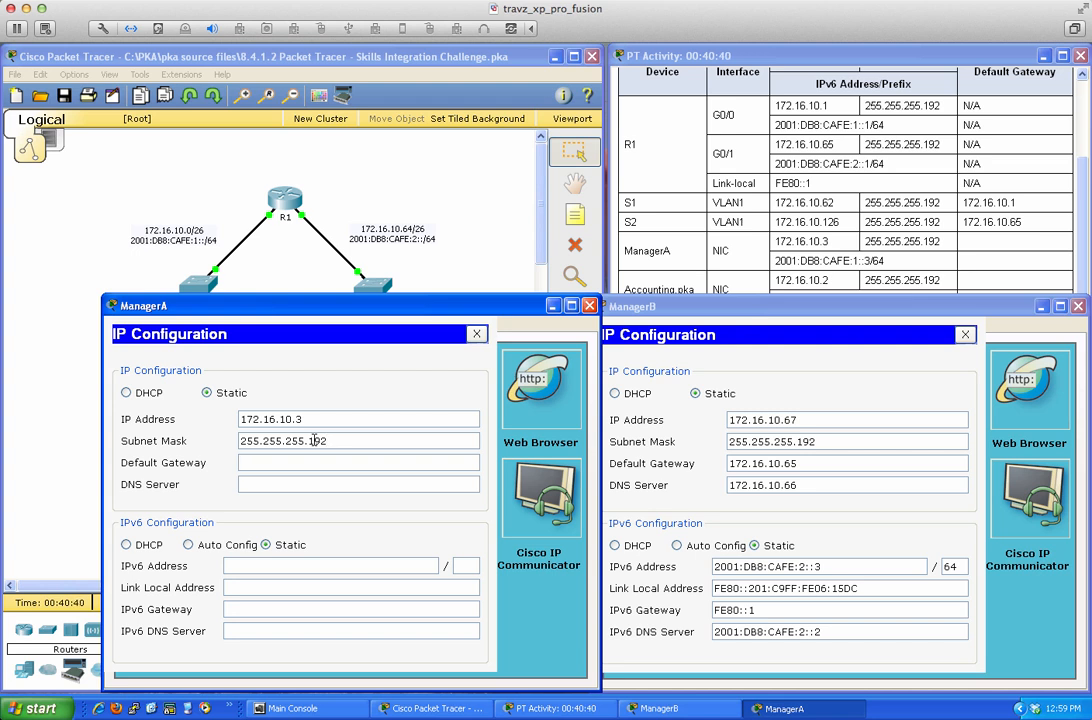
Set ManagerA's default gateway to 172.16.10.1 and its DNS server to 172.16.10.66.
key("Tab")
type("172.16.10.1")
key("Tab")
type("172.16.10.6")
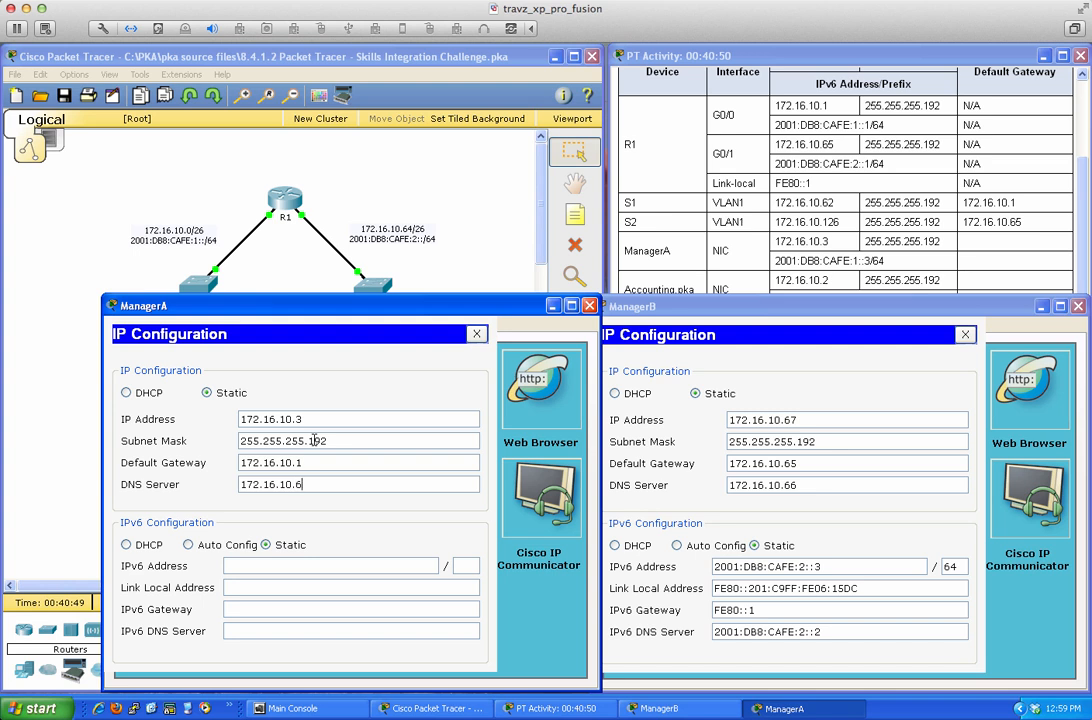
type("6")
Set ManagerA's static IPv6 address to 2001:db8:cafe:1::3 with prefix length 64.
left_click(312, 565)
type("2001:db8:cafe:")
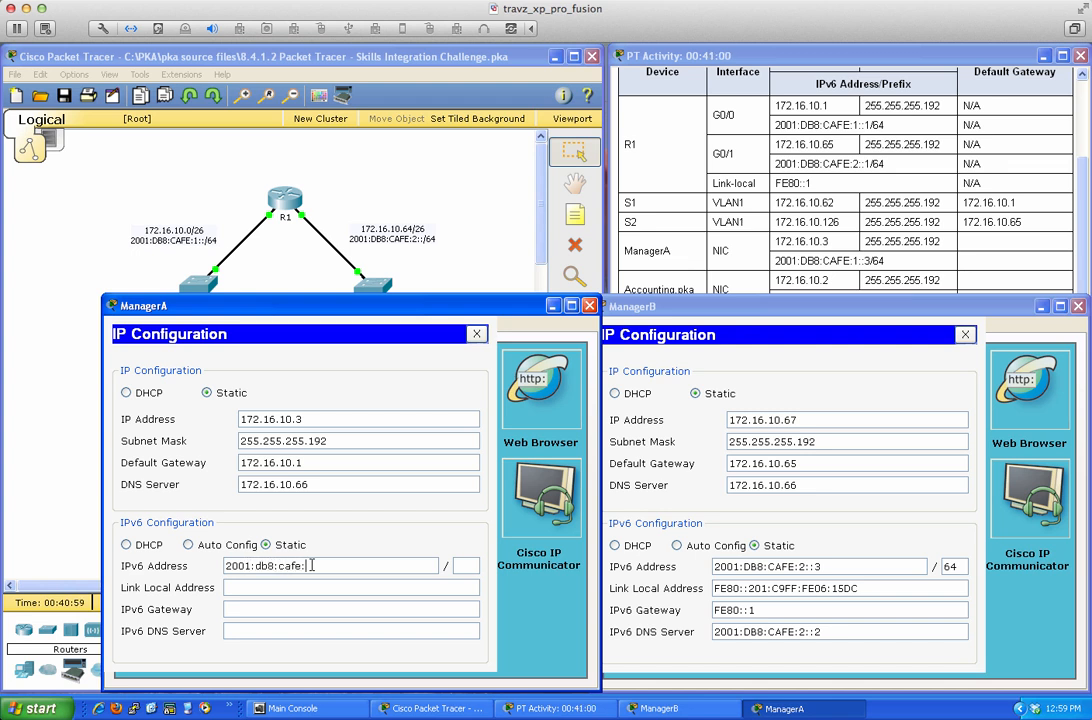
type("1::3")
key("BackSpace")
type(":3")
type("64")
Set ManagerA's IPv6 gateway to FE80::1 and IPv6 DNS server to 2001:db8:cafe:2::2, then close its IP configuration.
key("Tab")
type("FE80::1")
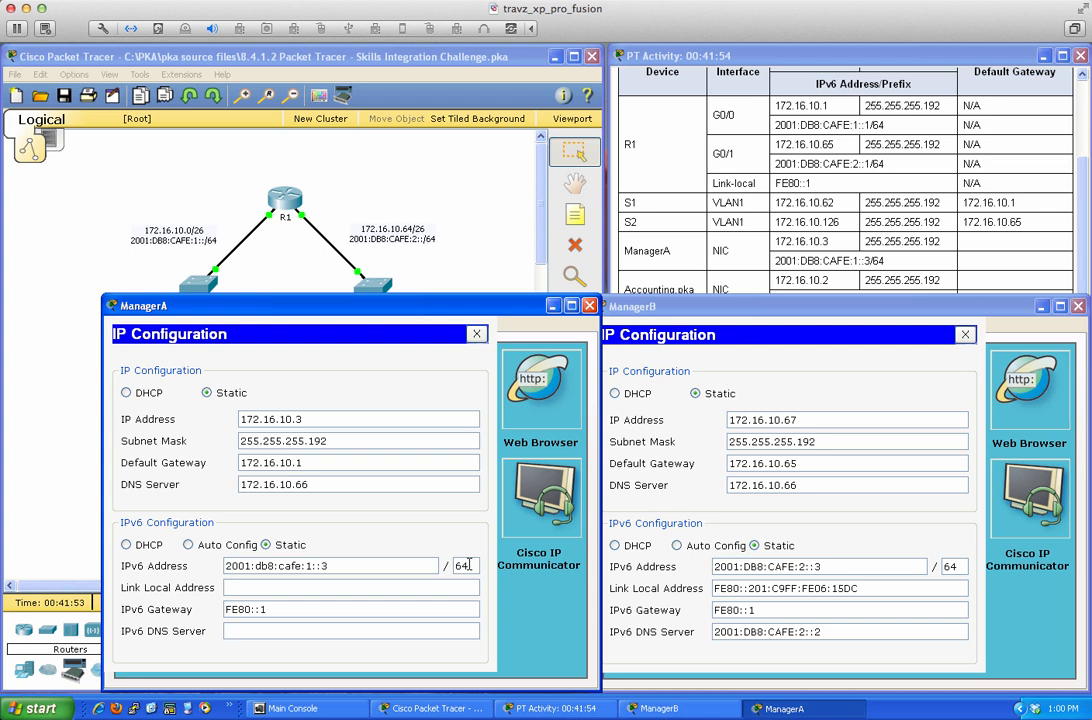
key("Tab")
type("2001:db8:cafe:2::")
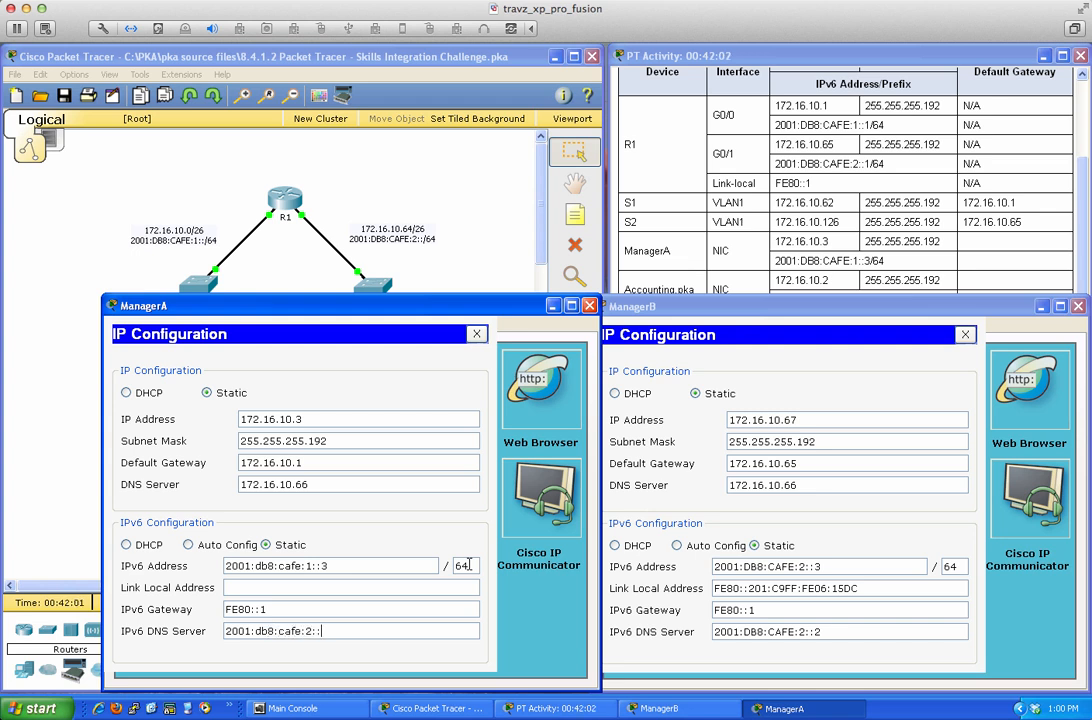
type("2")
left_click(477, 335)
Close ManagerB's IP configuration and its device window.
left_click(1035, 311)
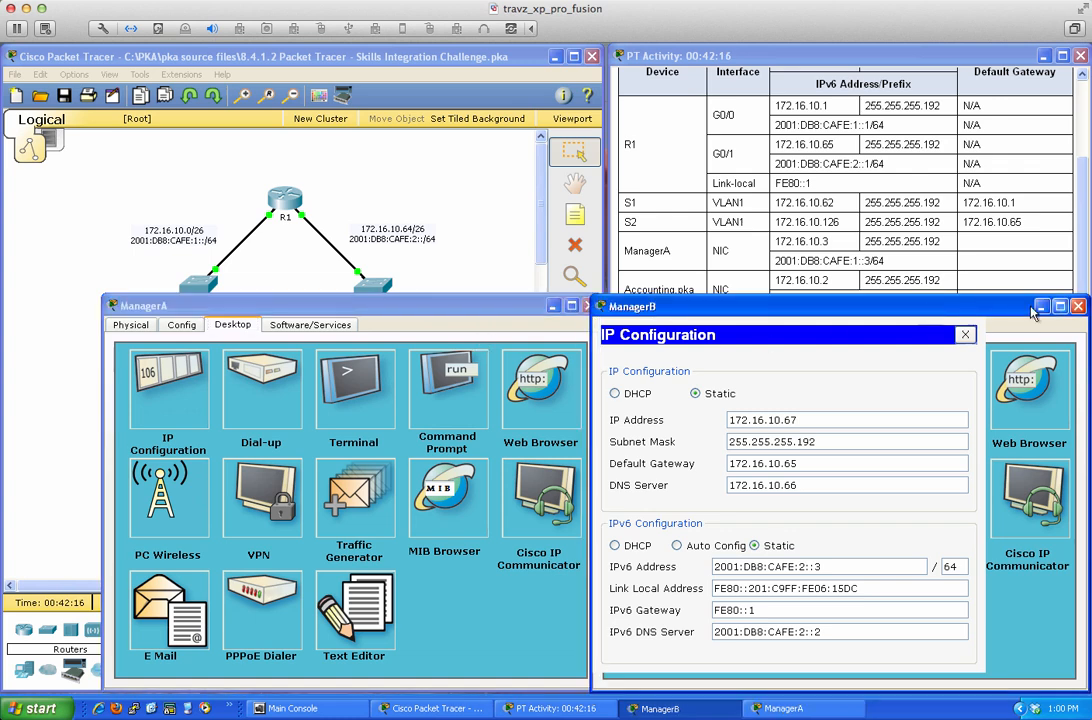
left_click(965, 334)
left_click(1078, 306)
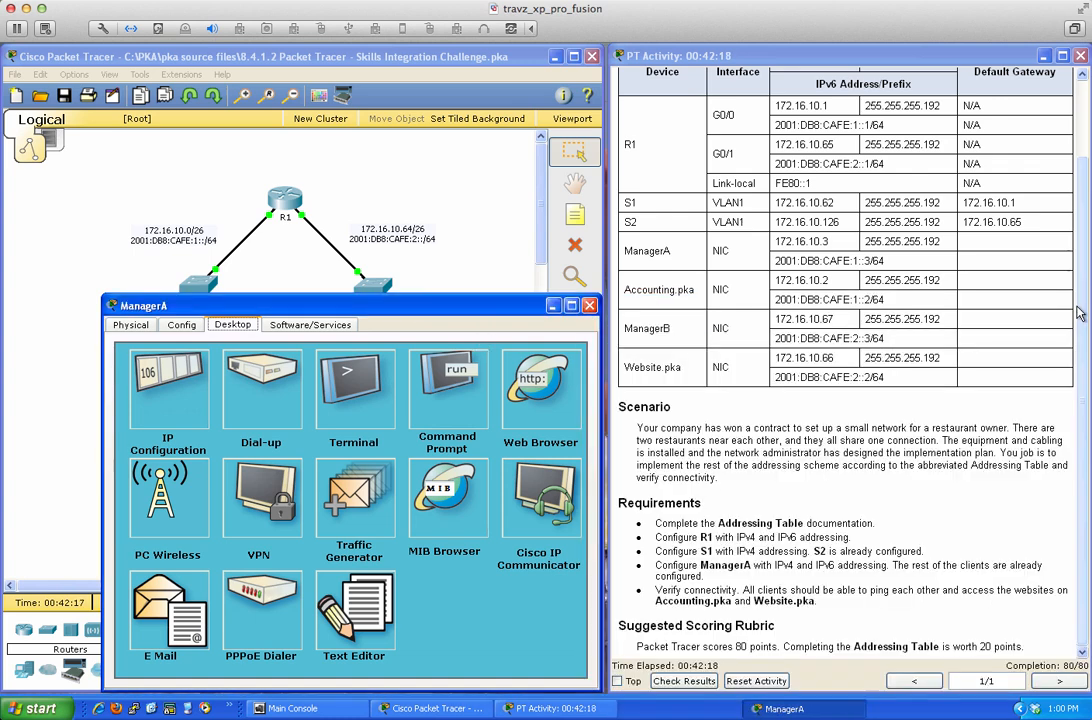
Run ipconfig /all in ManagerA's command prompt and examine the link-local IPv6 address line.
left_click(446, 385)
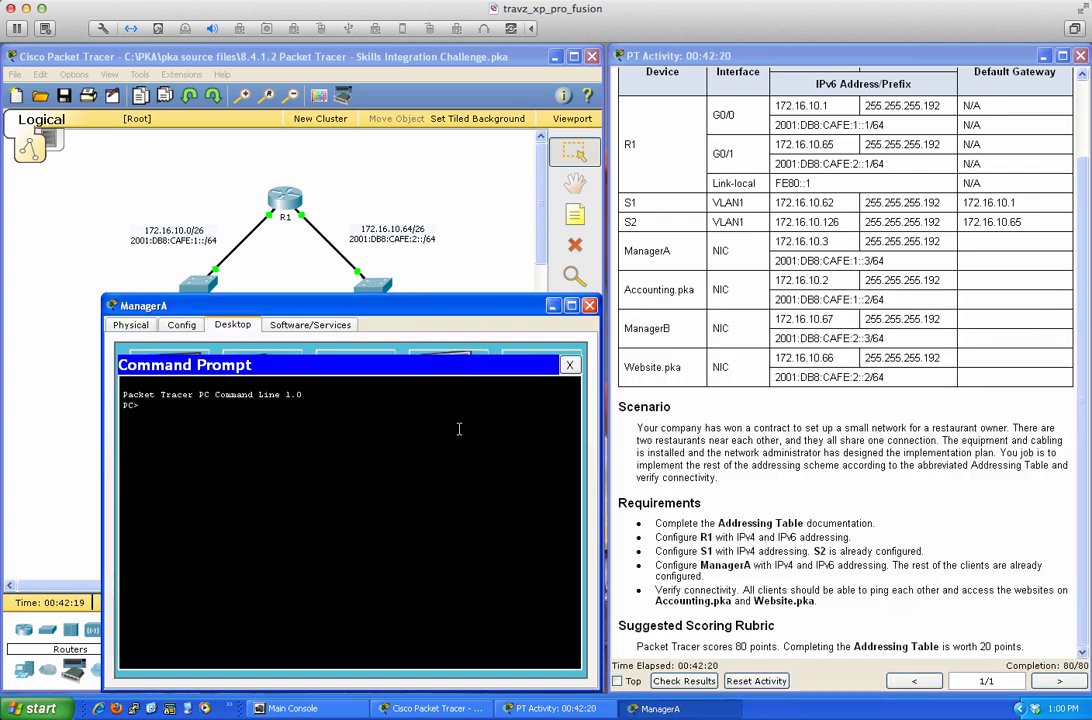
type("ipconfig /all")
key("Return")
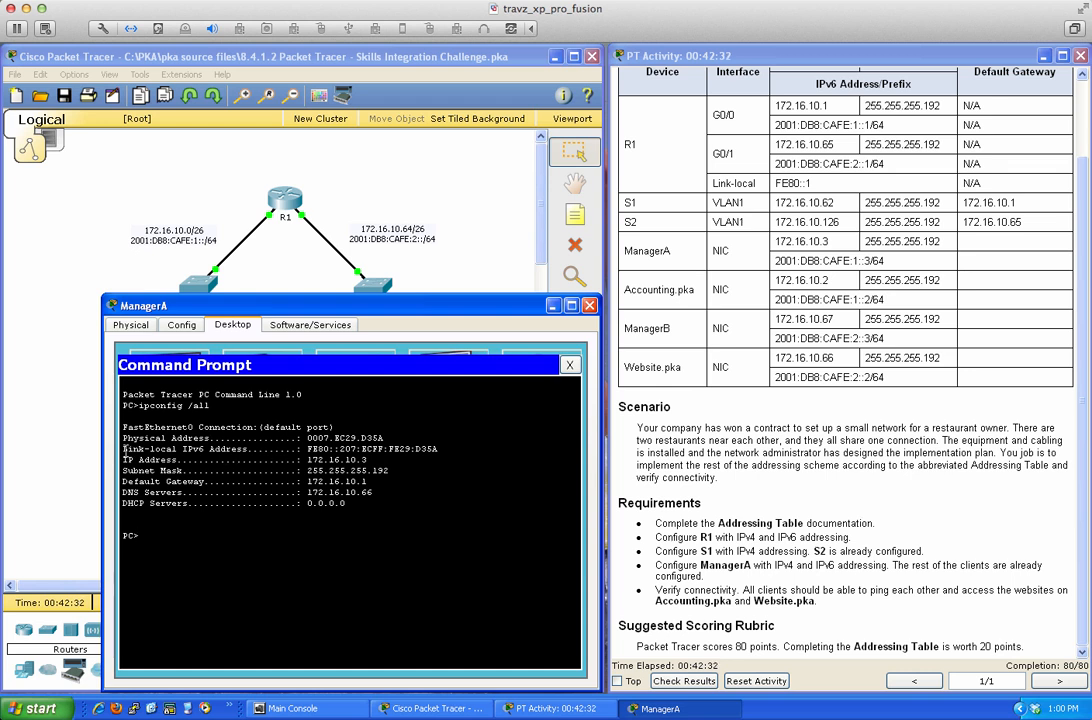
left_click_drag(124, 449, 438, 451)
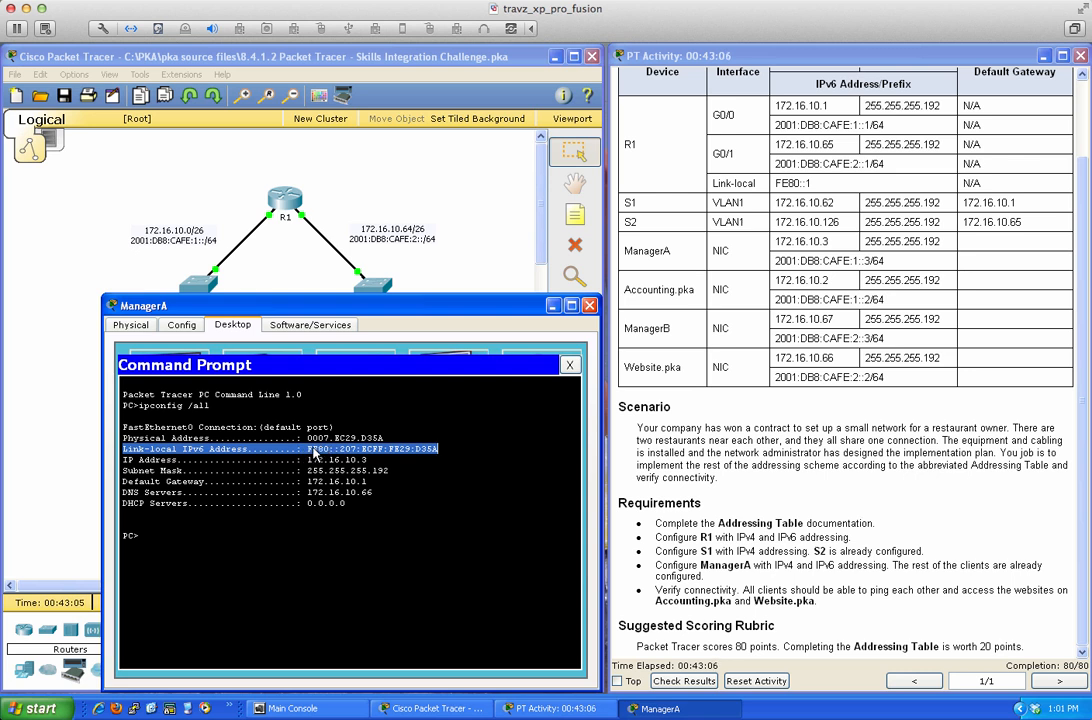
left_click(365, 452)
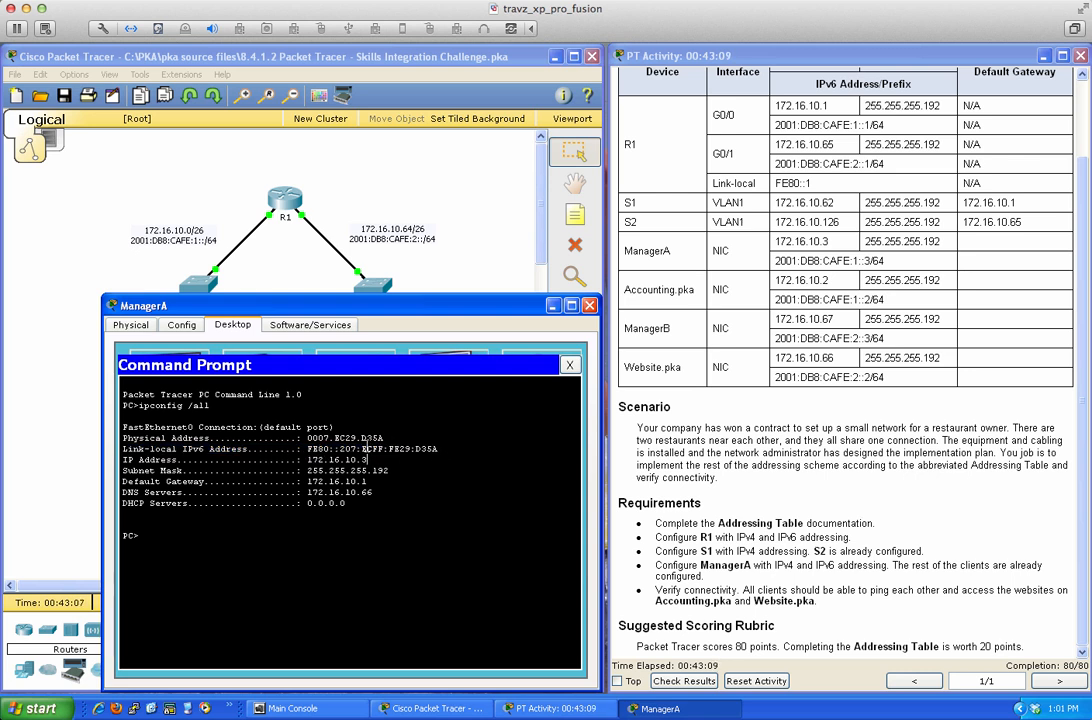
Leave the command prompt and check the IPv6 and link-local entries in ManagerA's IP configuration.
left_click(569, 365)
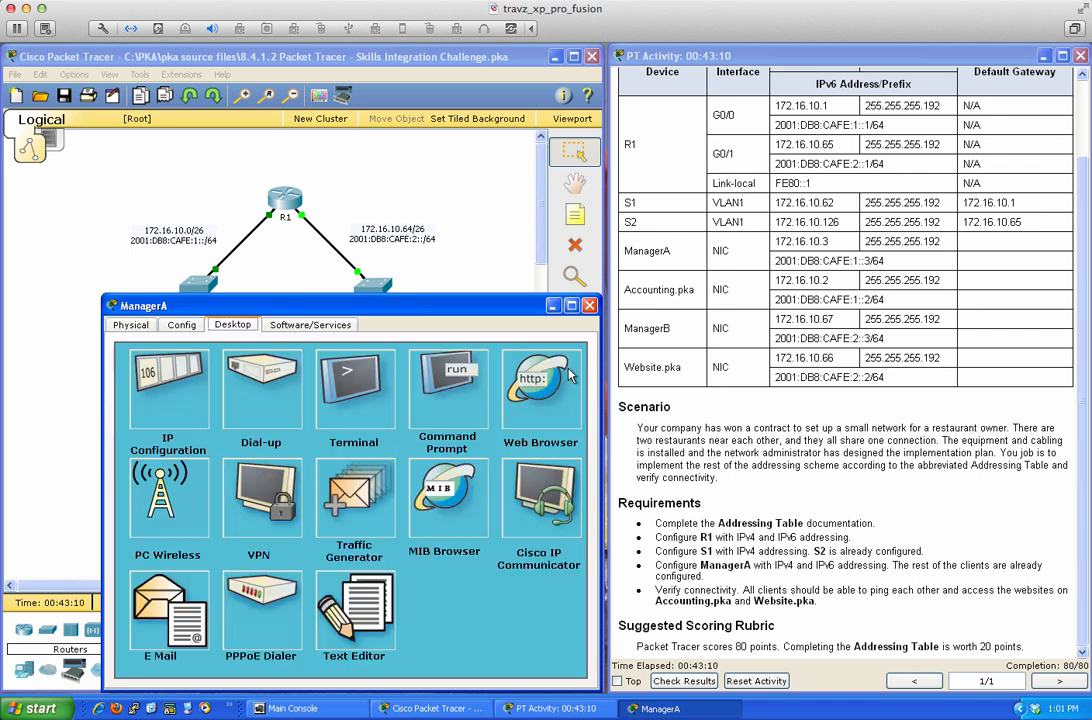
left_click(172, 396)
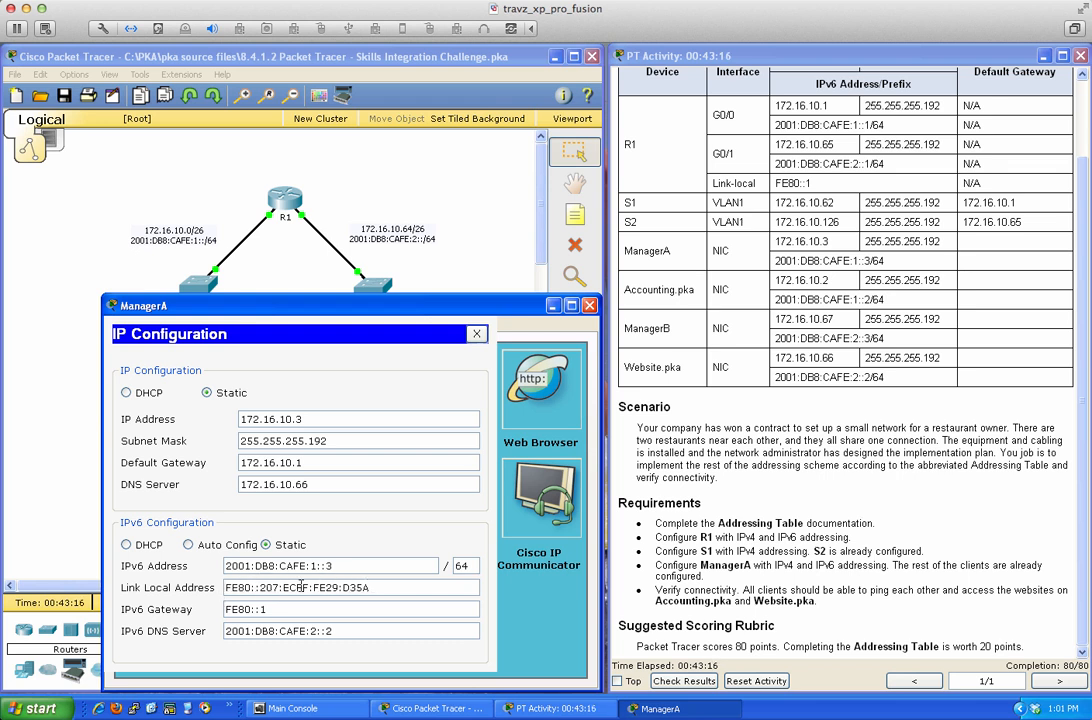
left_click(477, 334)
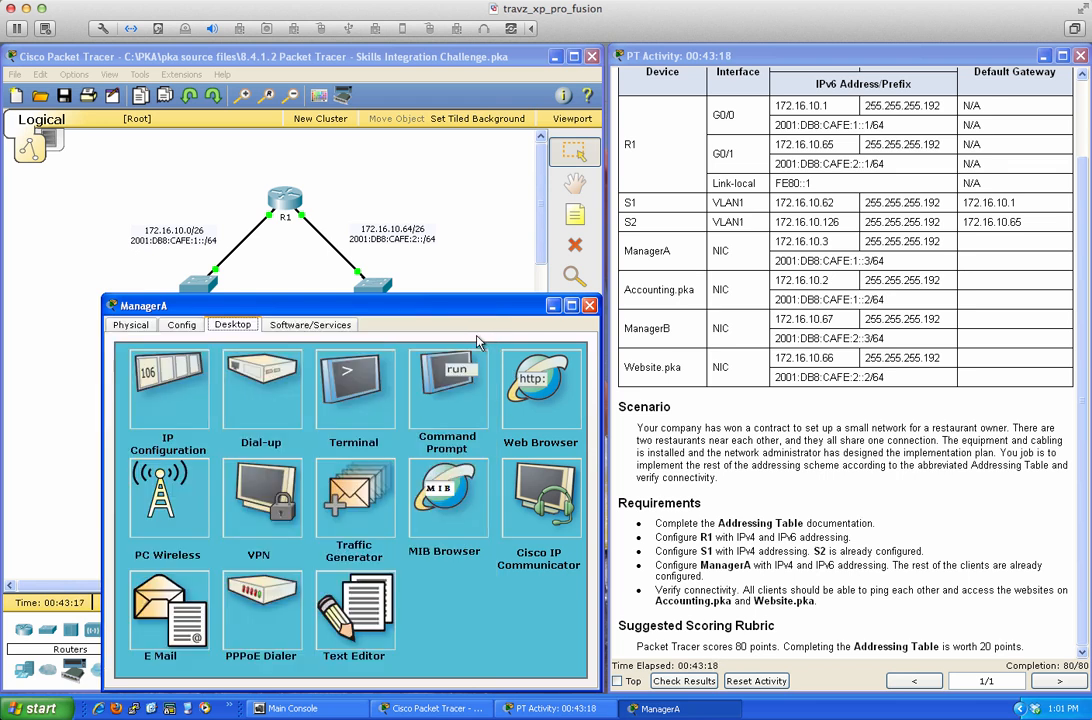
From ManagerA's command prompt, ping ManagerB at 172.16.10.67.
left_click(447, 385)
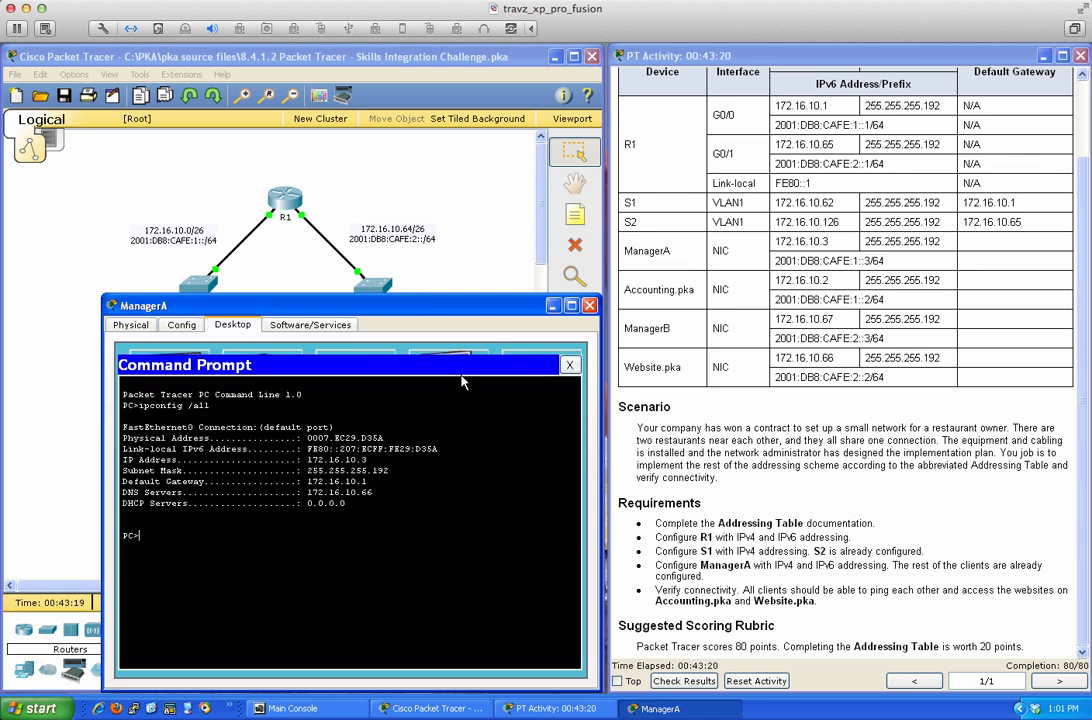
type("ping 172.16.10.67")
key("Return")
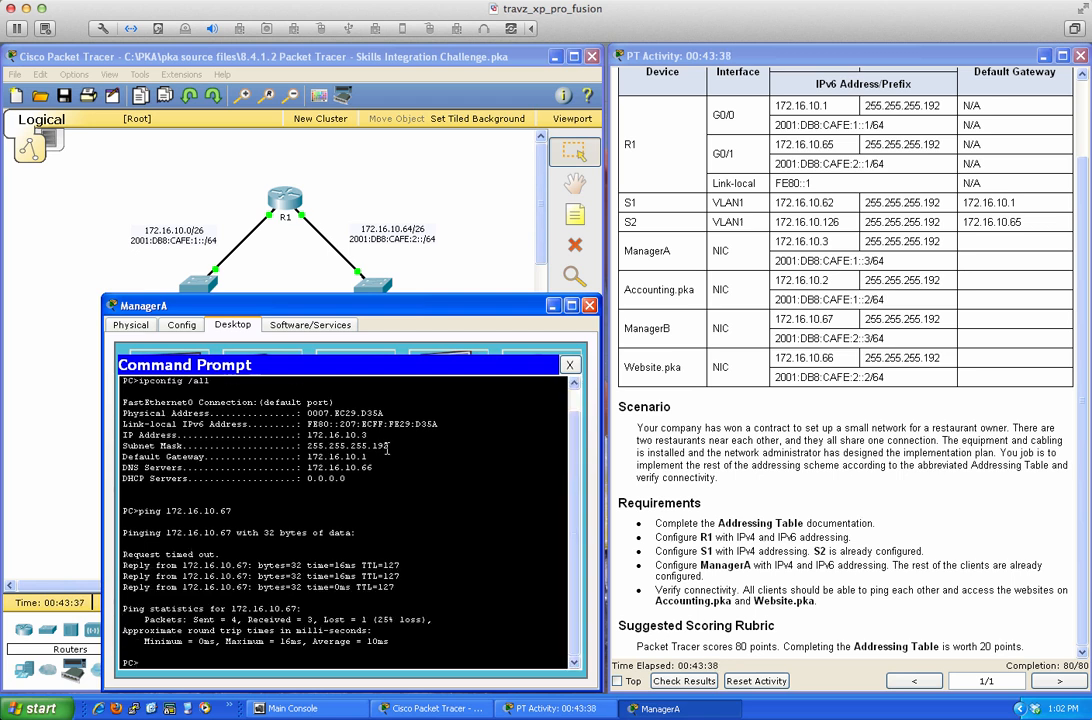
Ping the Website.pka server at 172.16.10.66 from ManagerA.
key("Up")
key("BackSpace")
key("BackSpace")
type("66")
key("Return")
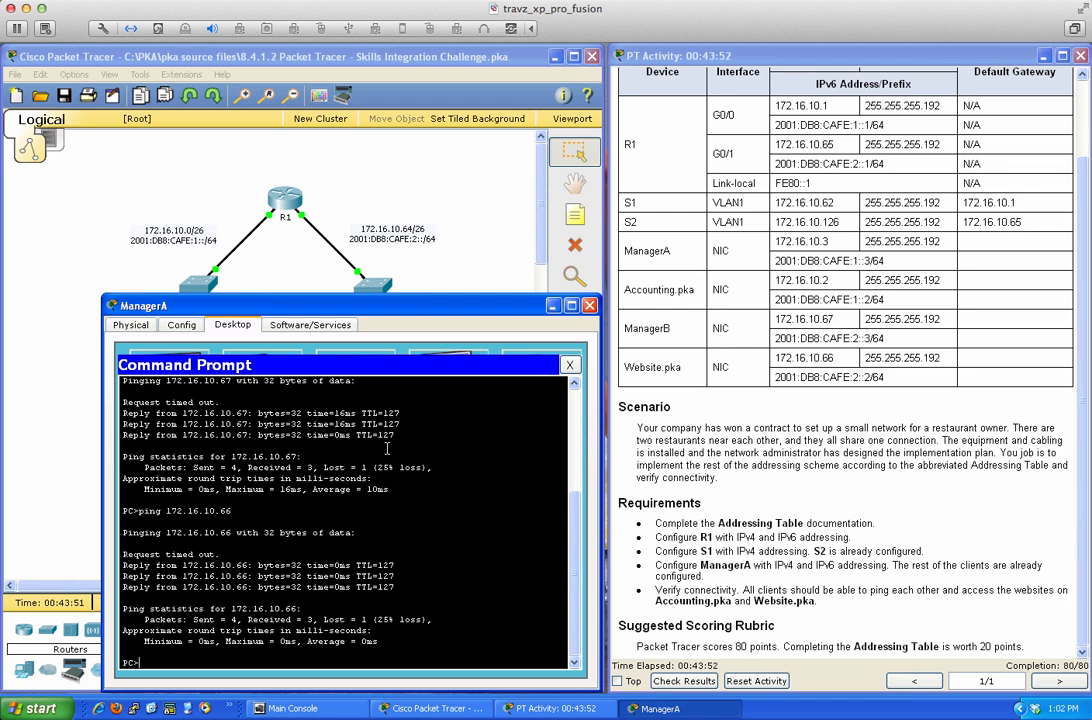
Ping switch S2 at 172.16.10.126 from ManagerA.
key("Up")
key("BackSpace")
key("BackSpace")
type("126")
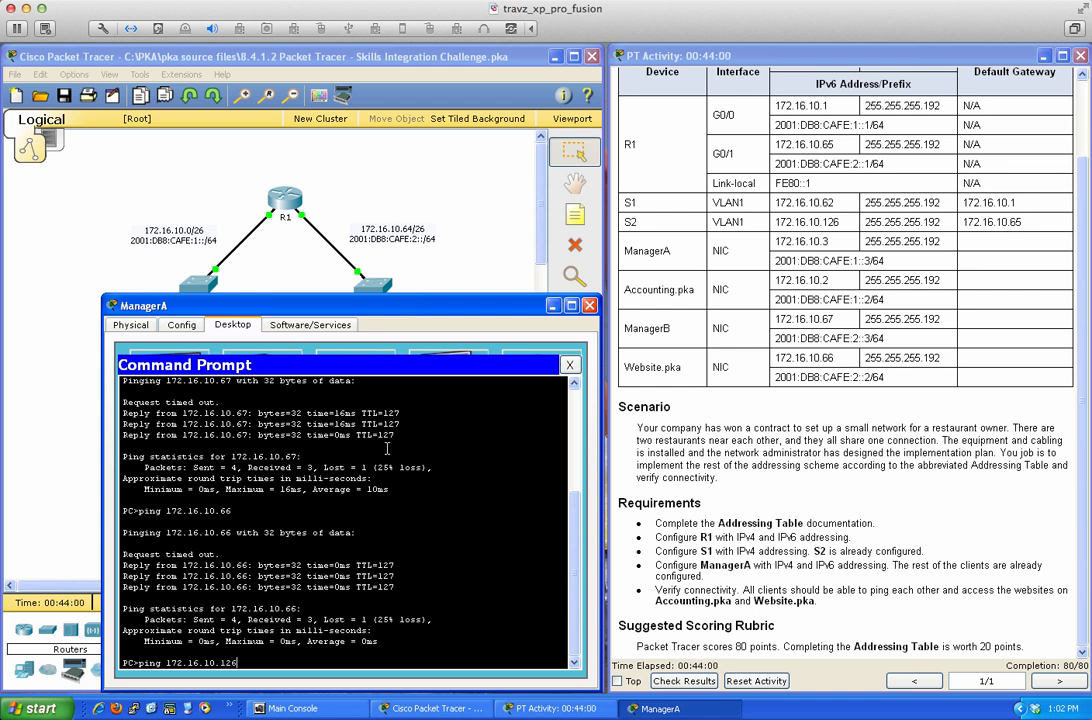
key("Return")
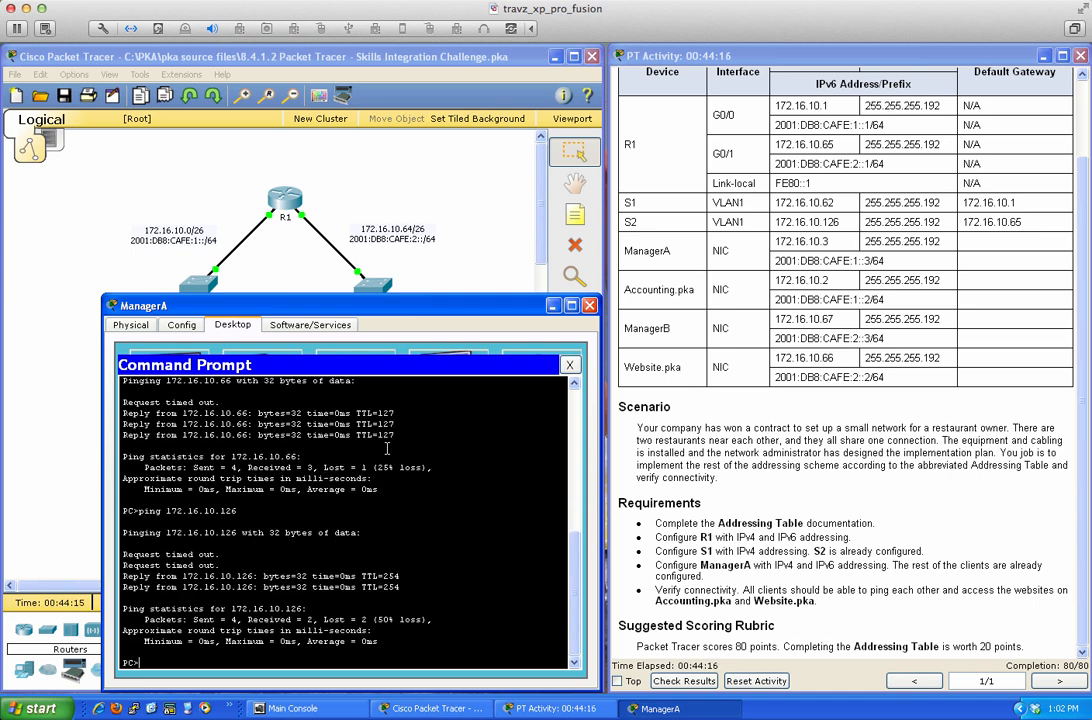
key("Return")
key("Return")
key("Return")
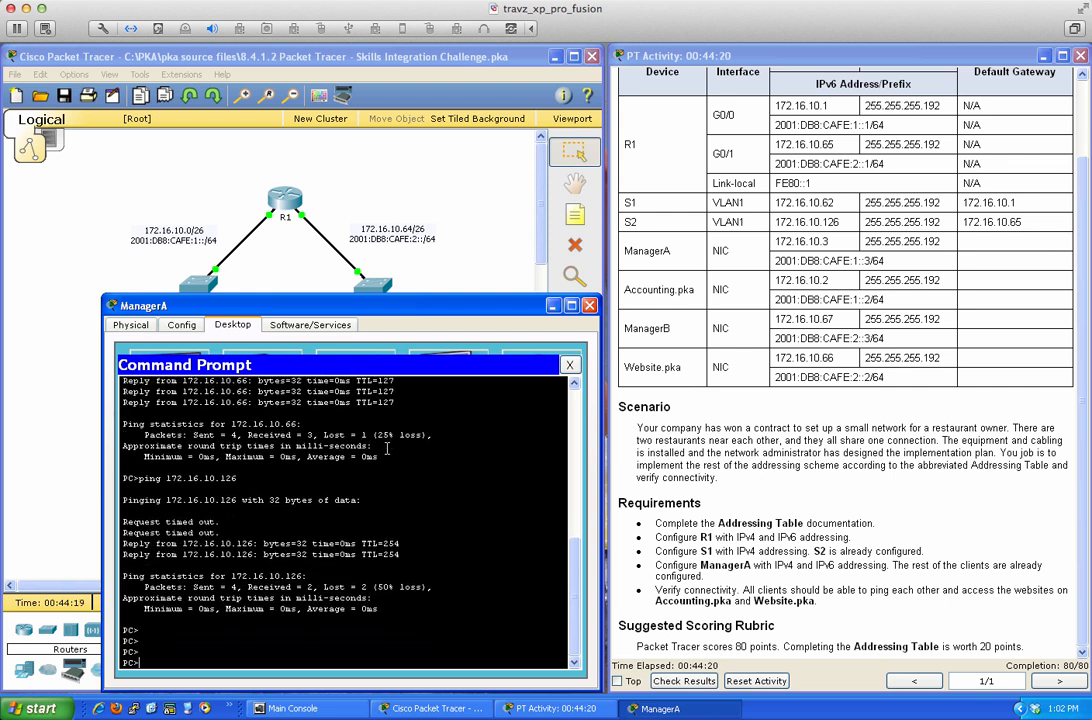
Ping R1's G0/1 IPv6 address 2001:db8:cafe:2::1 from ManagerA.
type("ping 2001:db8:cafe:")
double_click(855, 164)
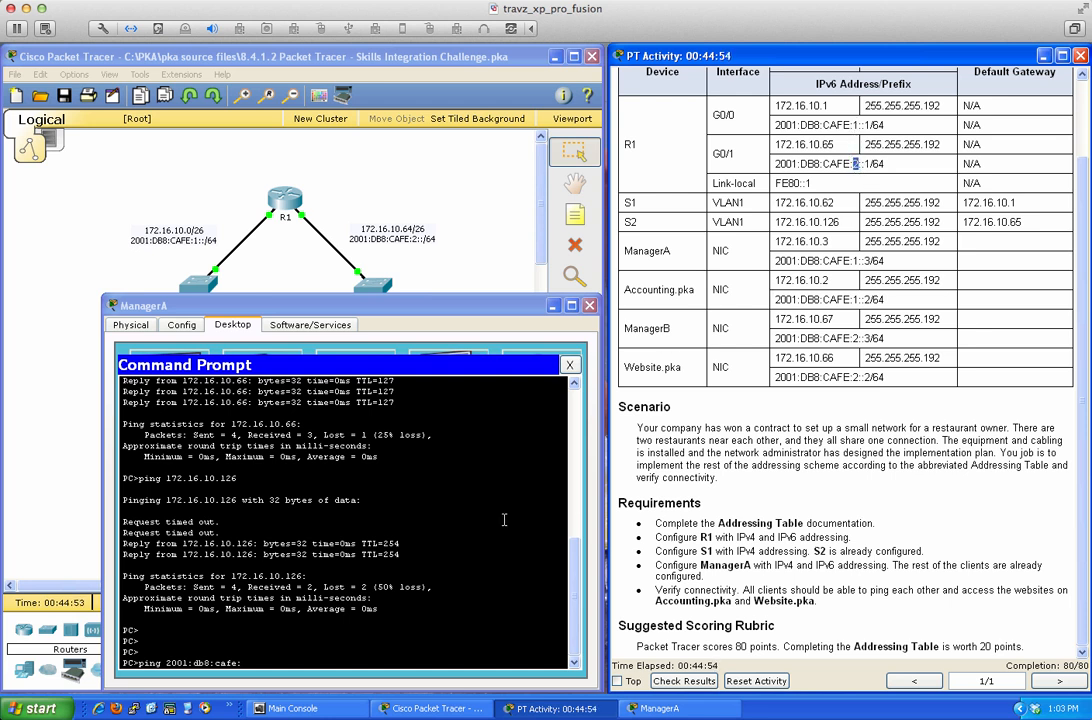
left_click(296, 660)
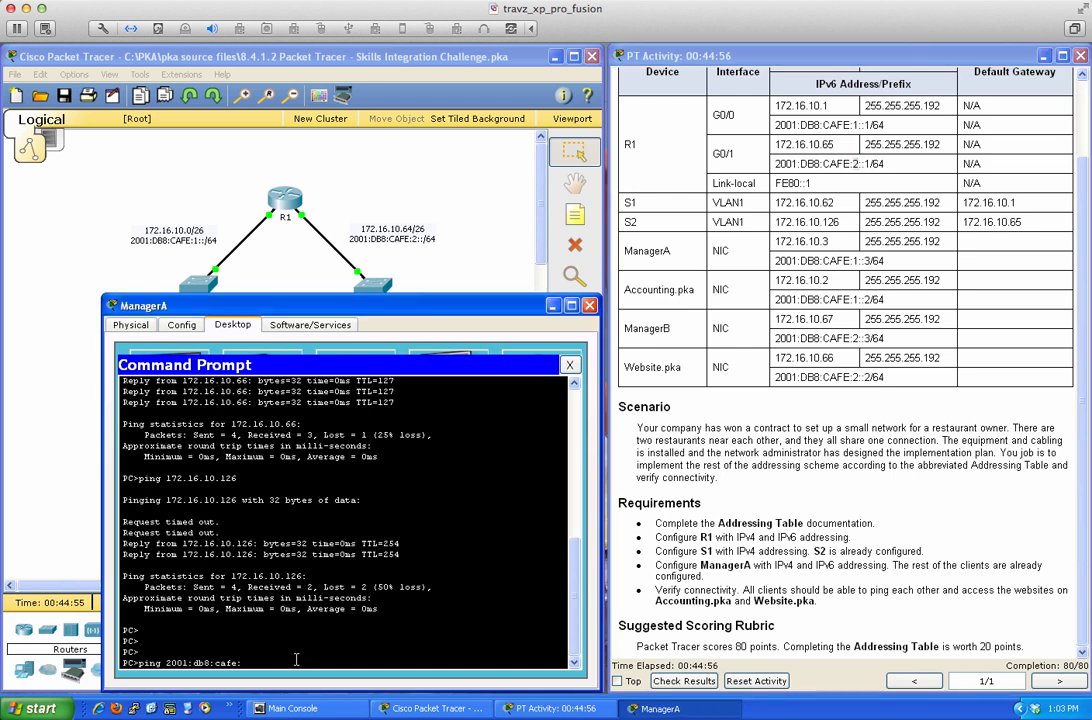
type("2::1")
key("Return")
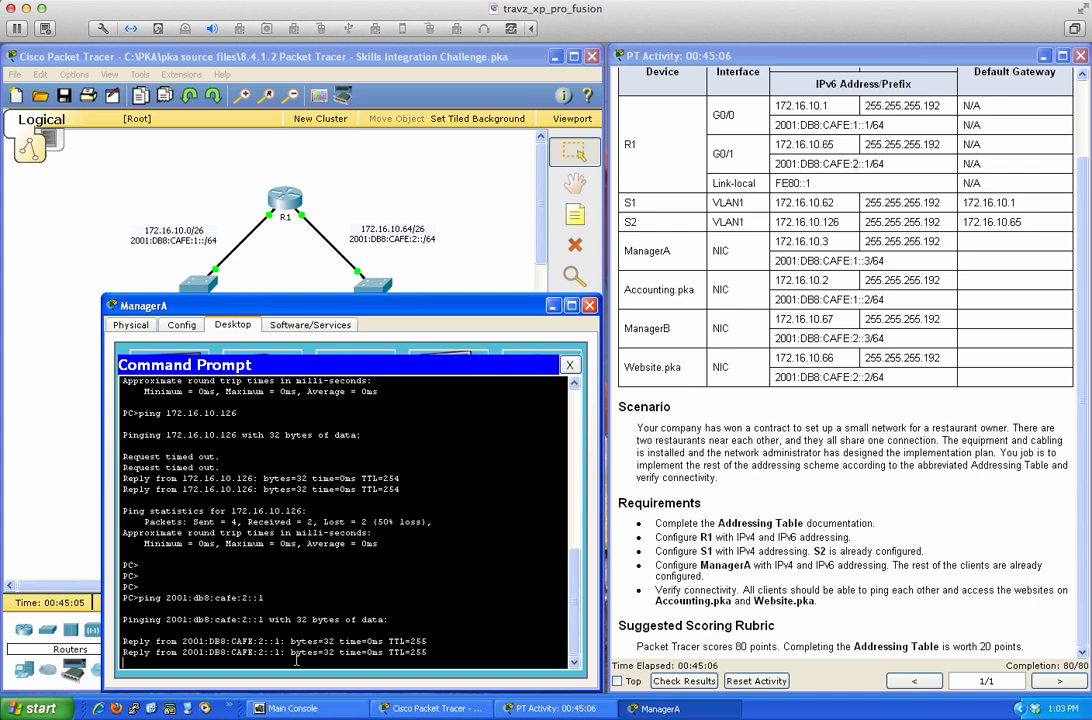
Ping ManagerB's IPv6 address 2001:db8:cafe:2::3 from ManagerA.
key("Up")
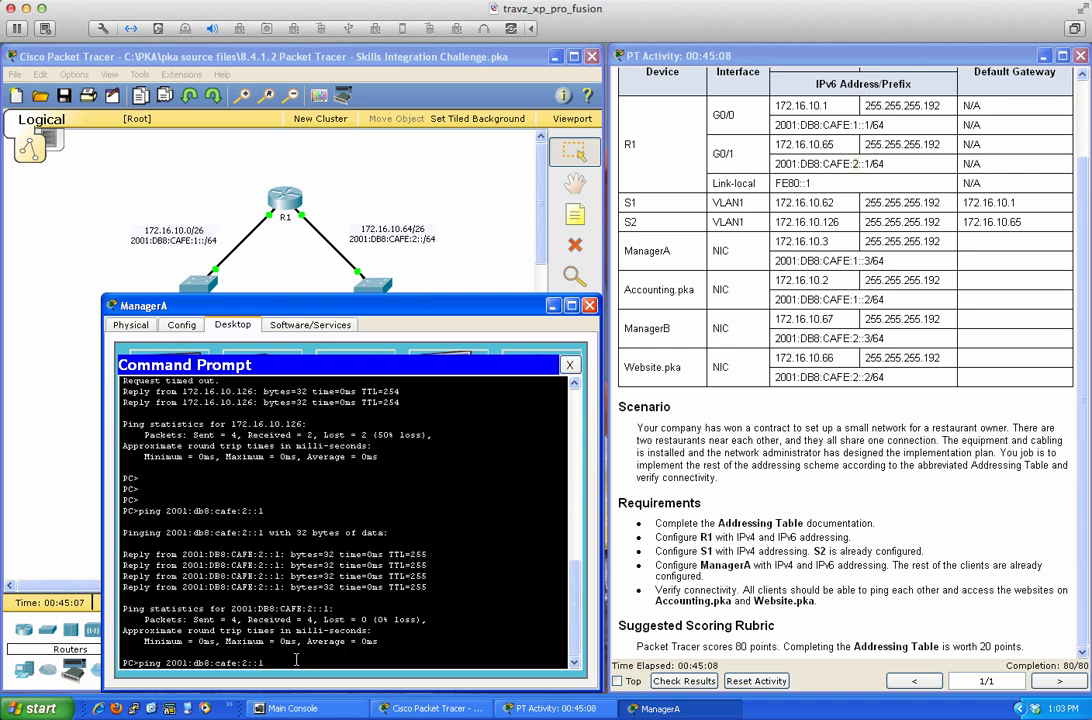
key("BackSpace")
type("3")
key("Return")
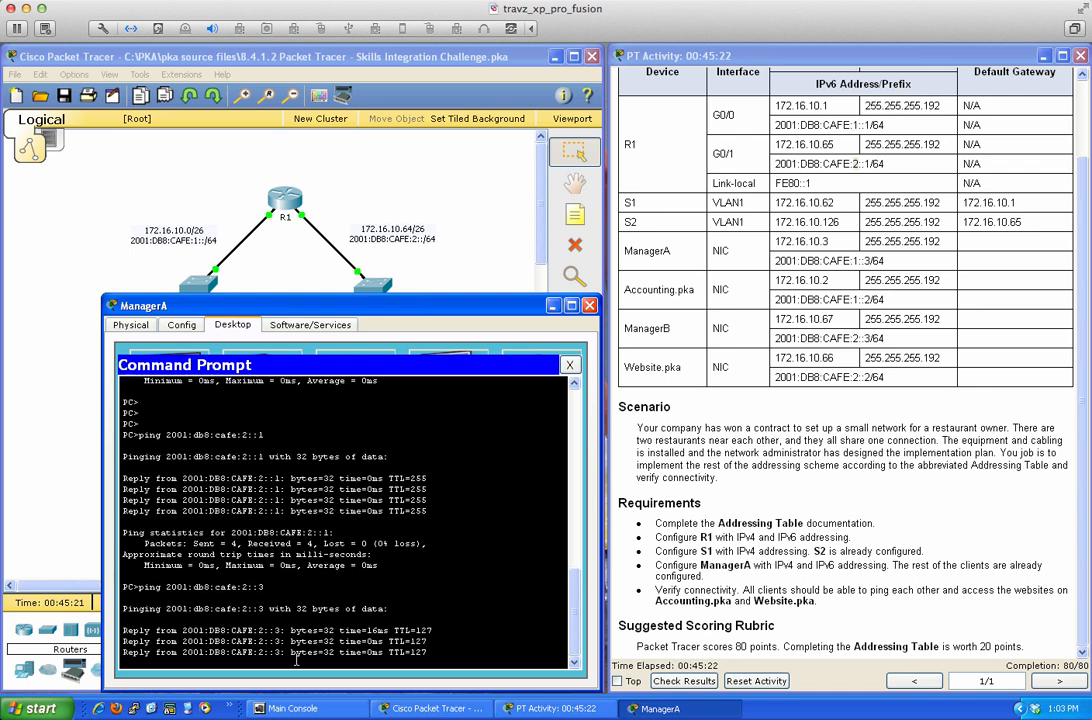
Ping the Website.pka server's IPv6 address 2001:db8:cafe:2::2 from ManagerA and close the command prompt.
key("Up")
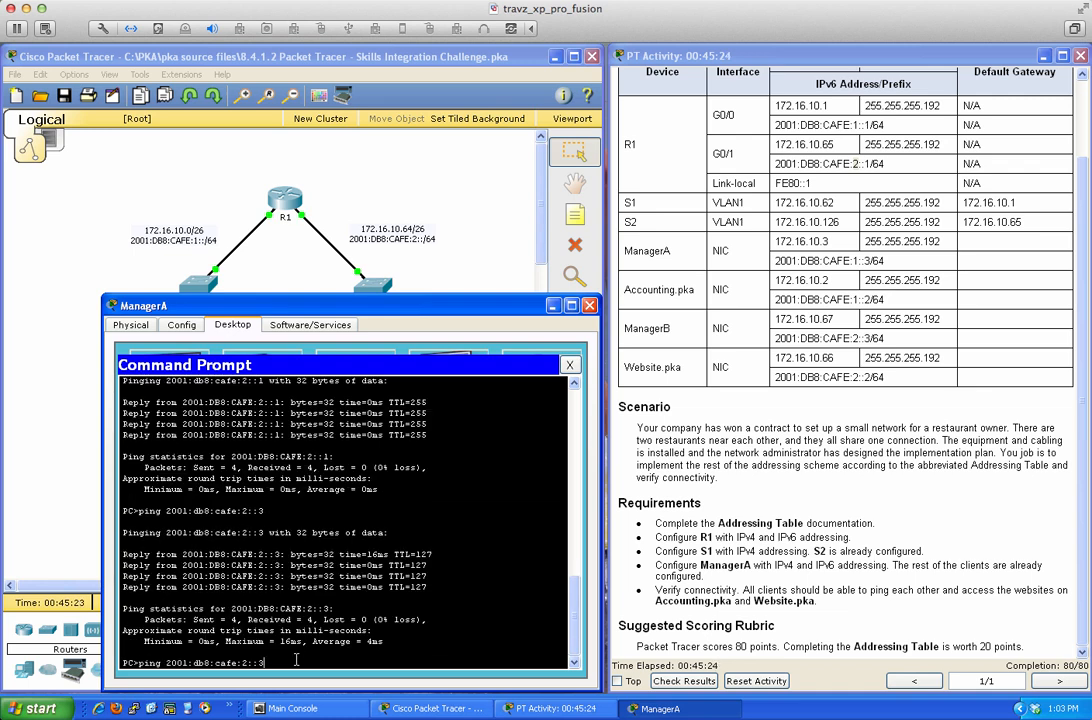
key("BackSpace")
type("2")
key("Return")
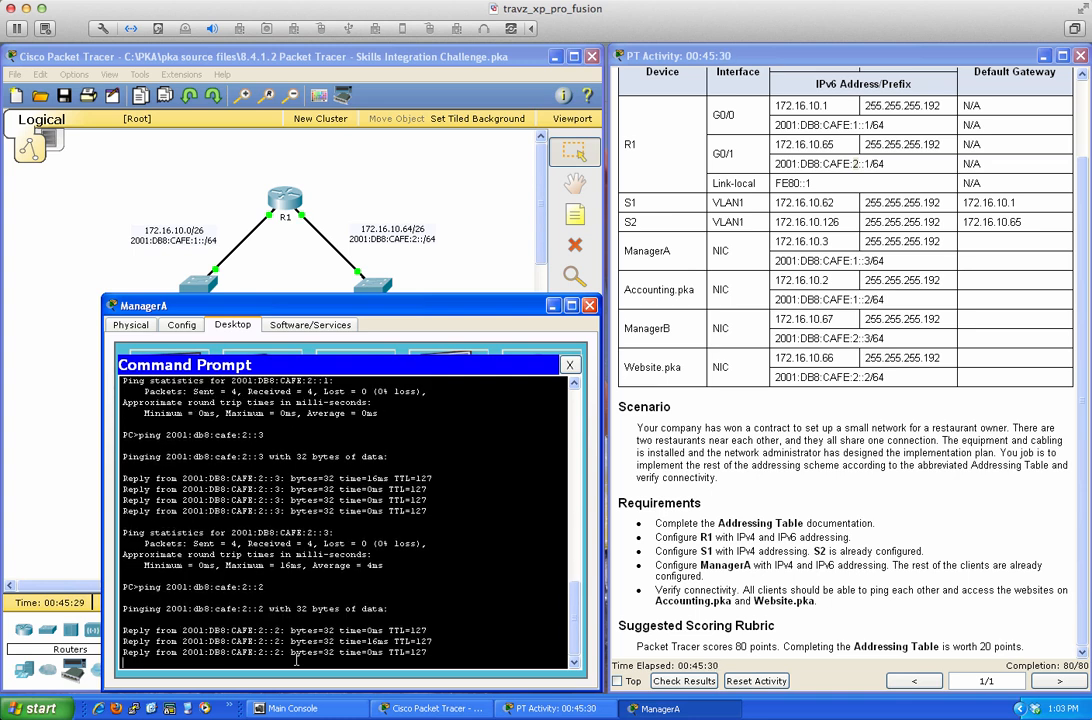
left_click(570, 364)
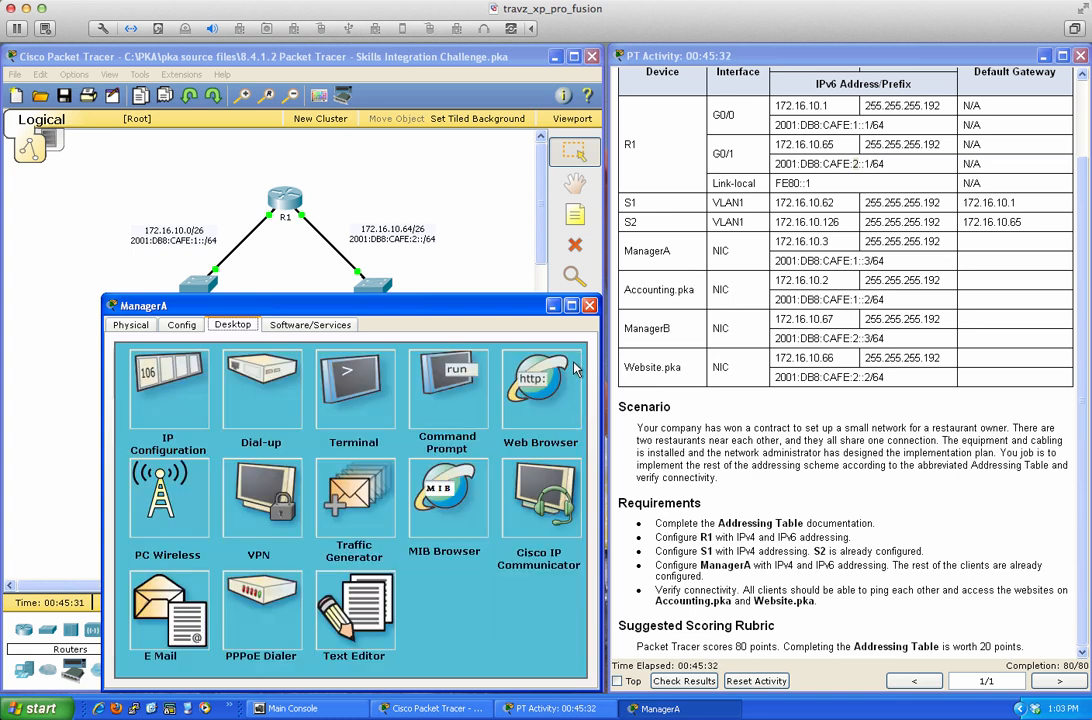
Close ManagerA, open ManagerB's command prompt and ping R1's G0/0 address 172.16.10.1.
left_click(590, 306)
left_click(335, 345)
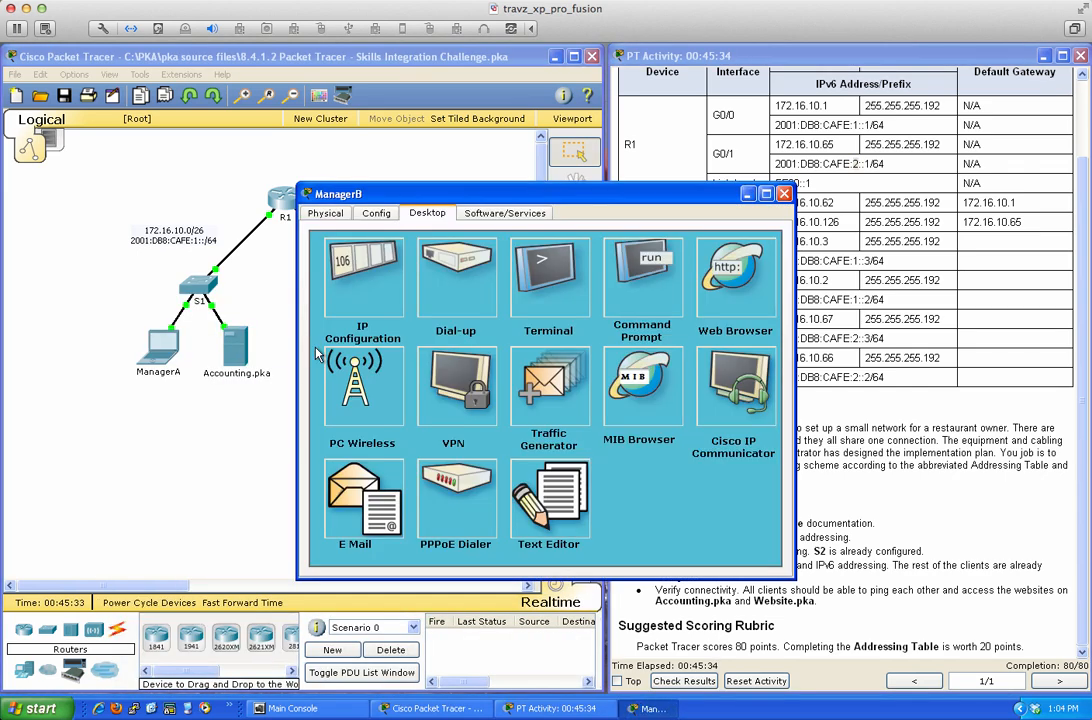
left_click_drag(522, 197, 345, 311)
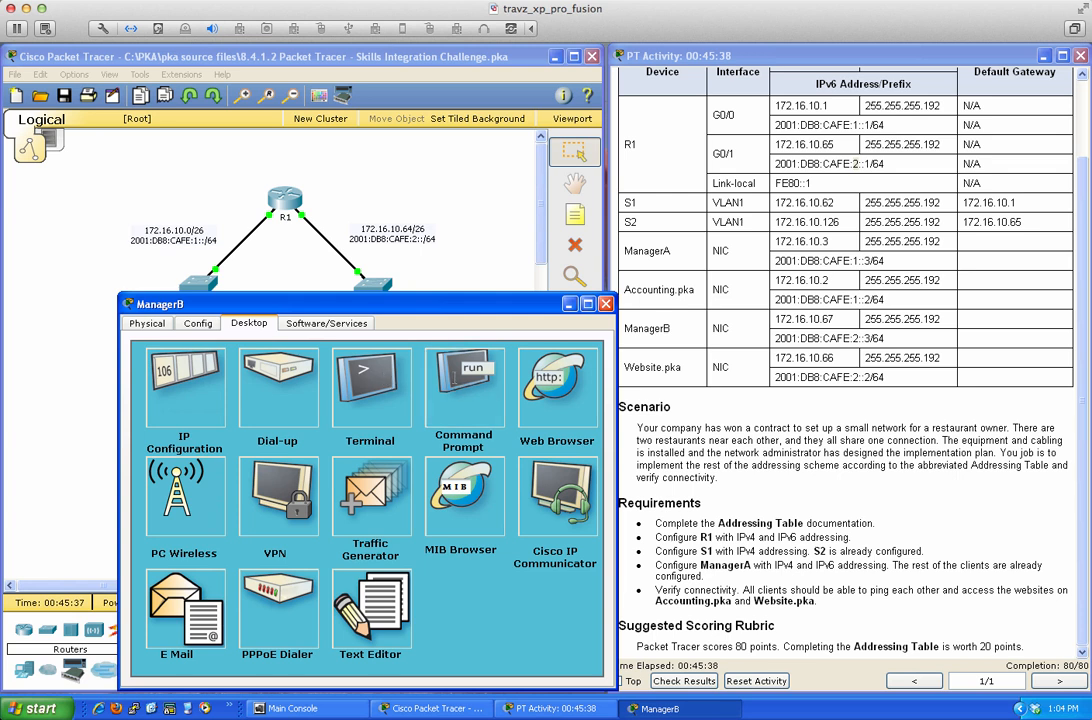
left_click(464, 440)
type("ping ")
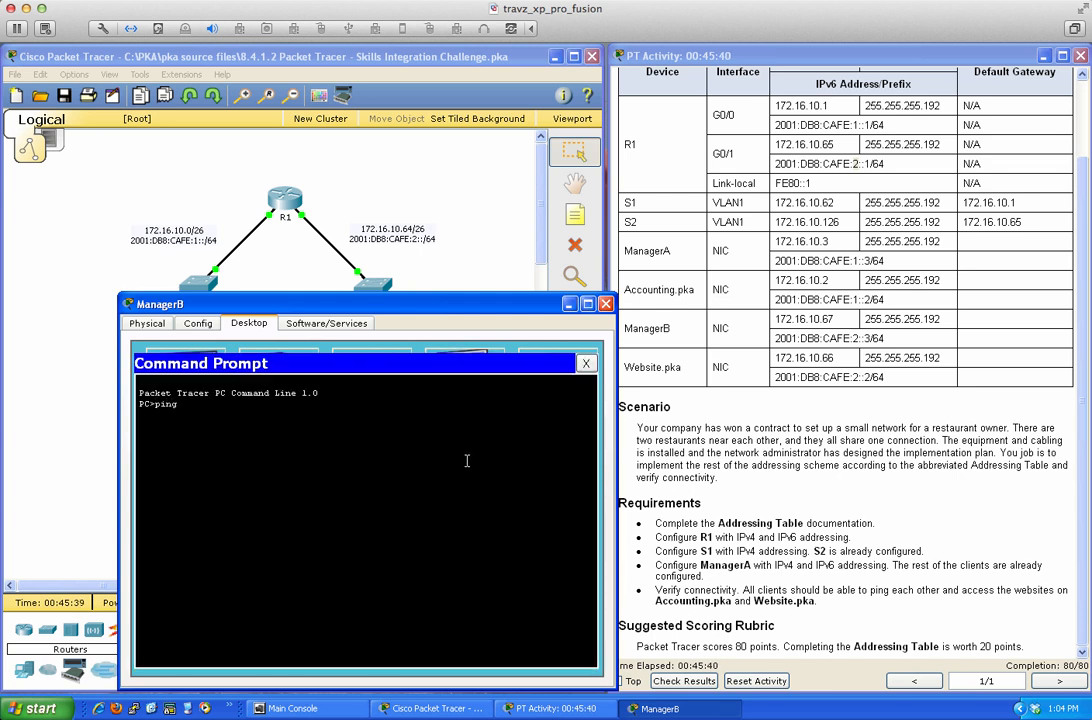
type("172.16.10.1")
key("Return")
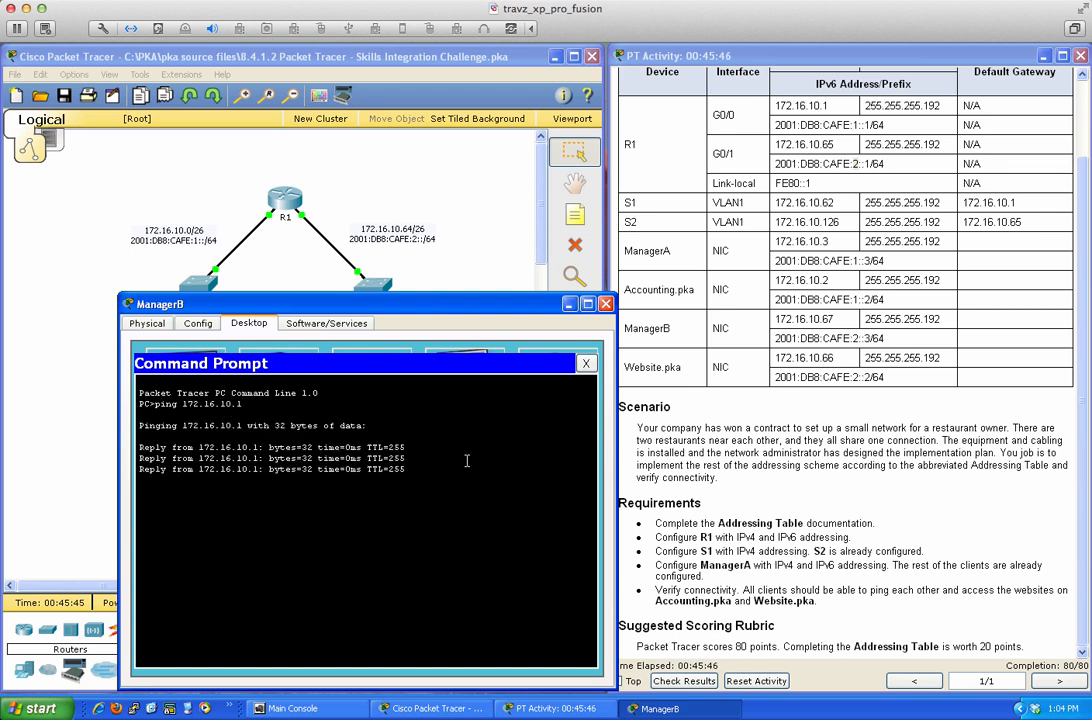
Ping switch S1 at 172.16.10.62 from ManagerB twice.
key("Up")
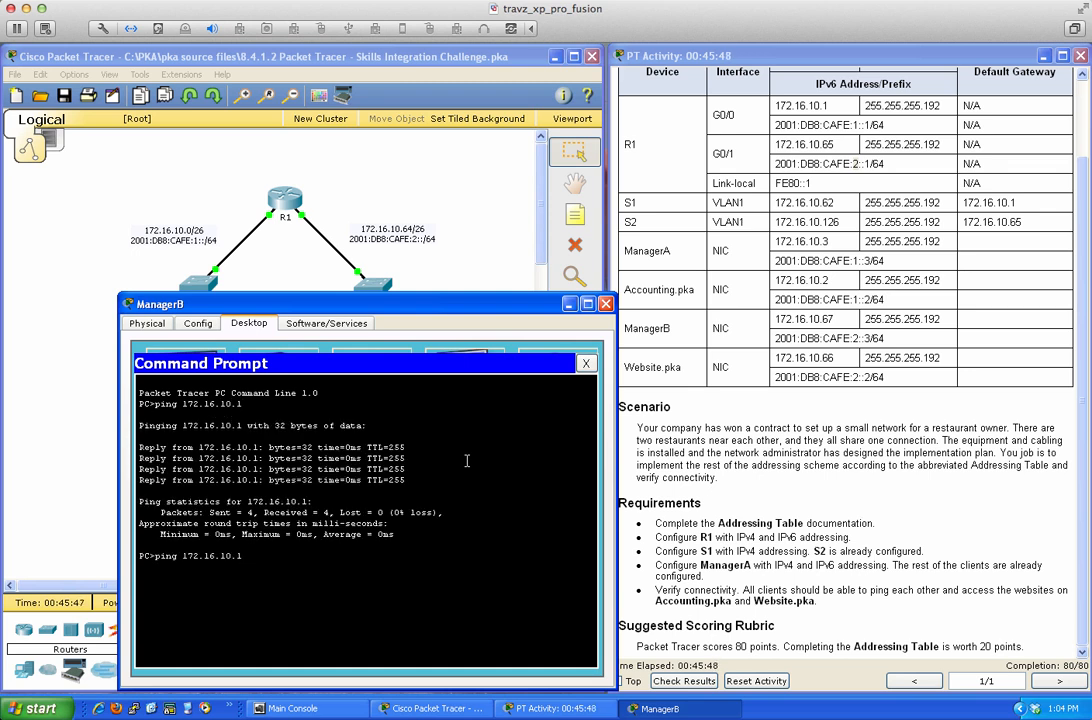
key("BackSpace")
type("62")
key("Return")
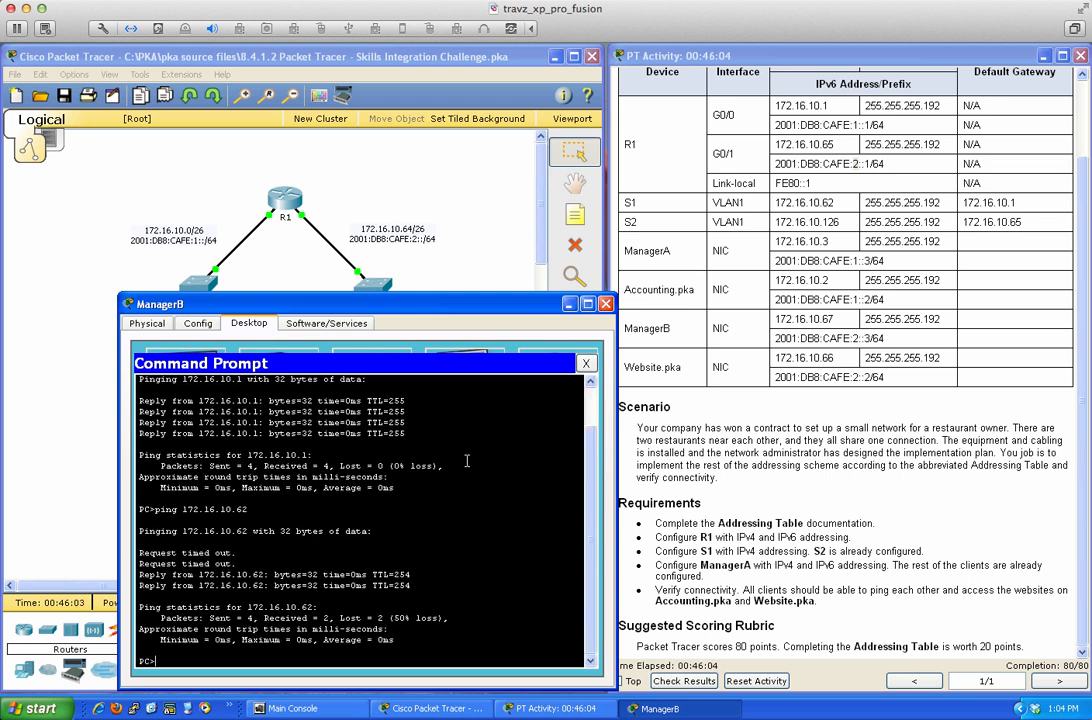
key("Up")
key("Return")
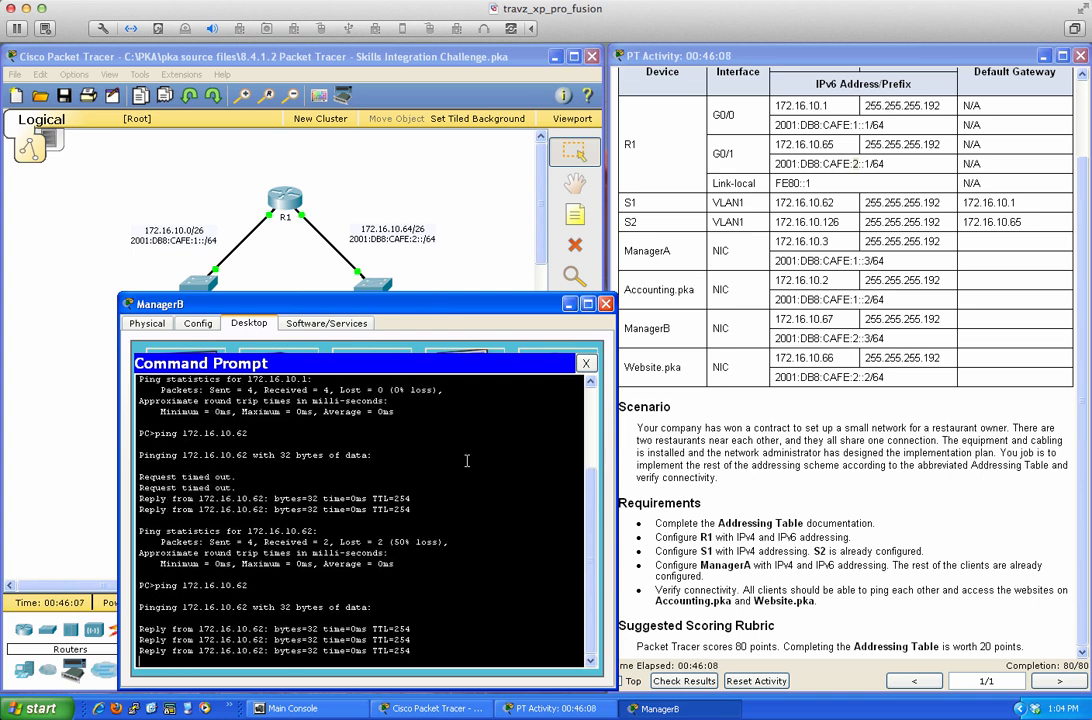
Ping ManagerA's IPv4 address 172.16.10.3 from ManagerB.
key("Up")
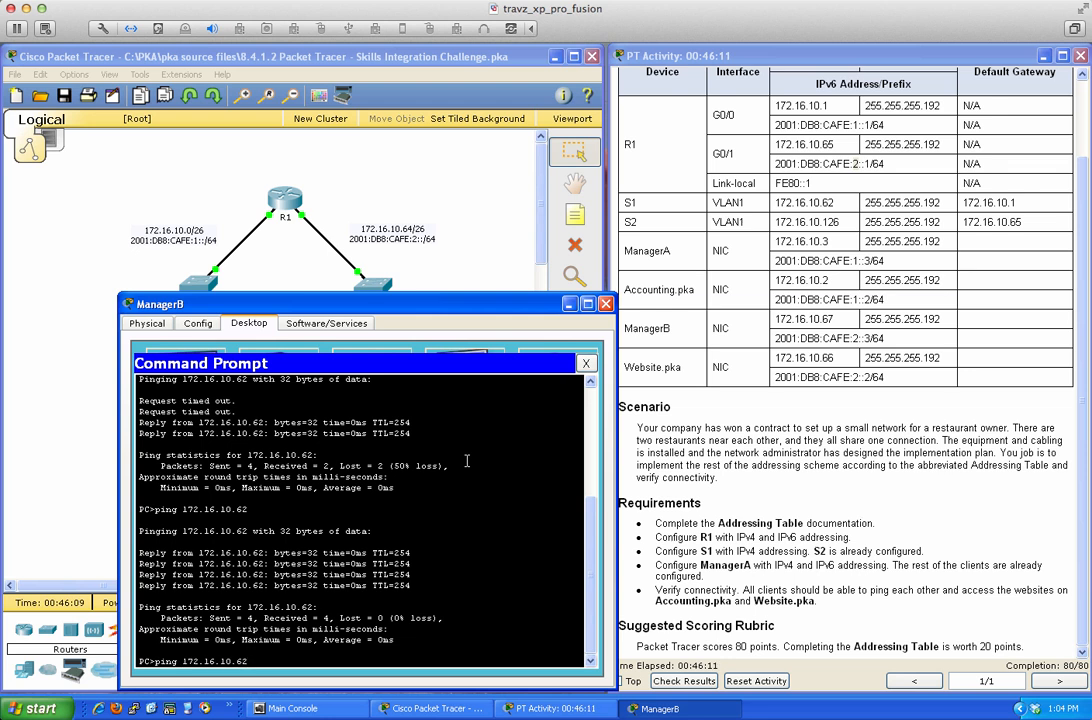
key("BackSpace")
key("BackSpace")
type("3")
key("Return")
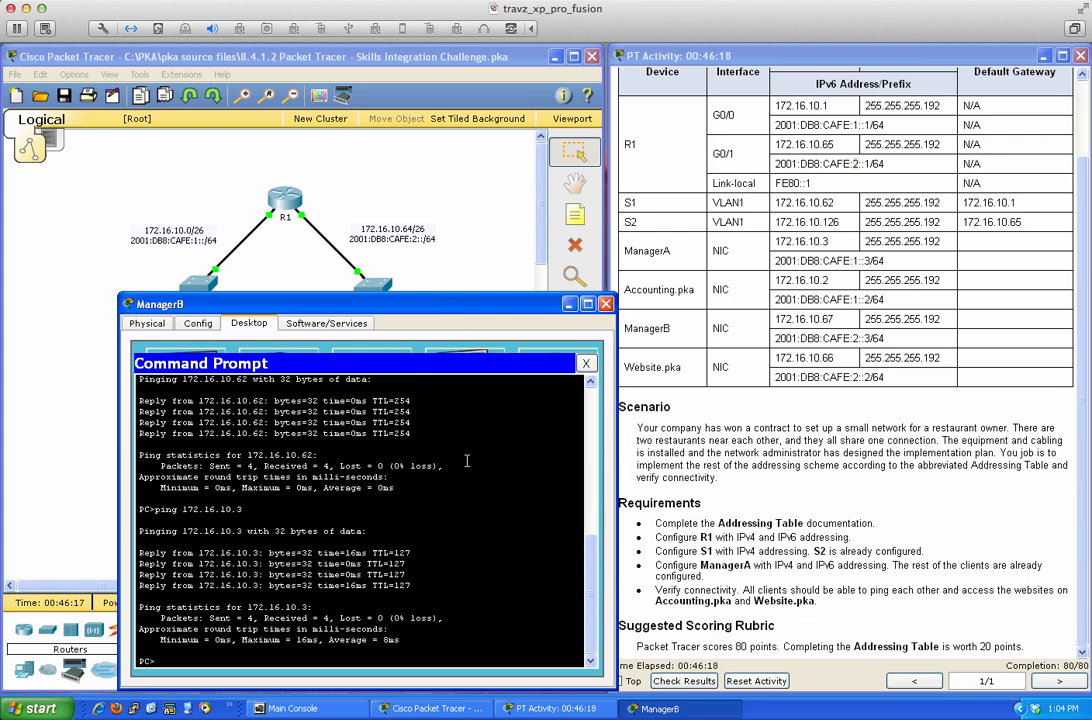
Try to ping the IPv6 address 200:db8:cafe:1::1 from ManagerB.
type("ping 200:db8:cafe:1::")
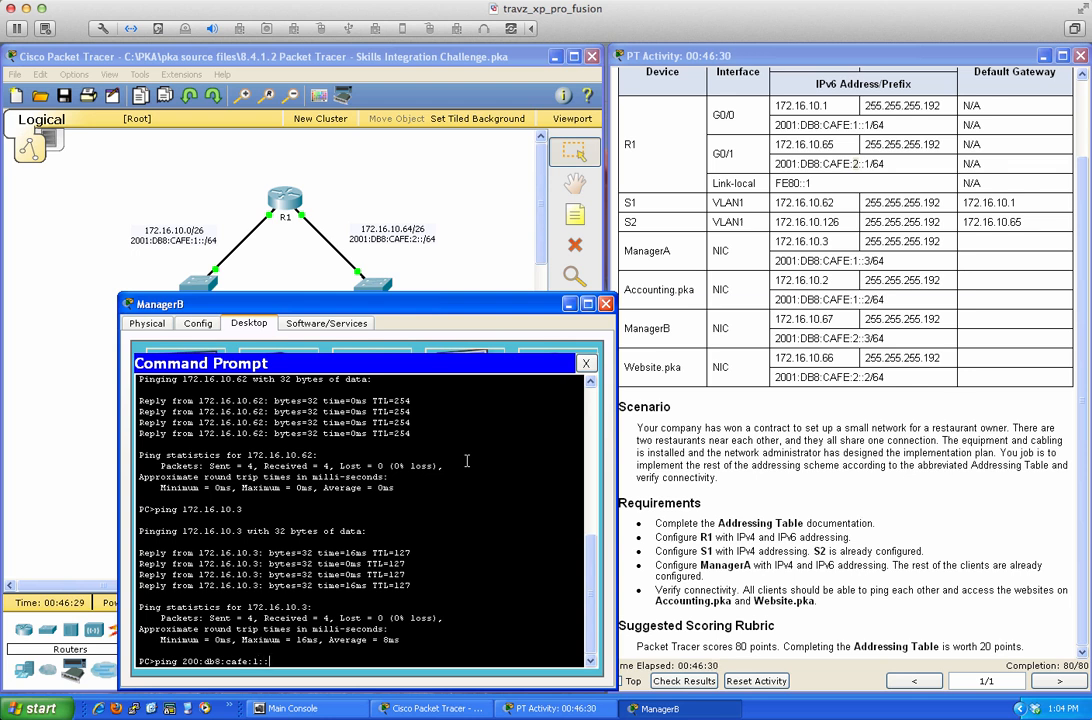
type("1")
key("Return")
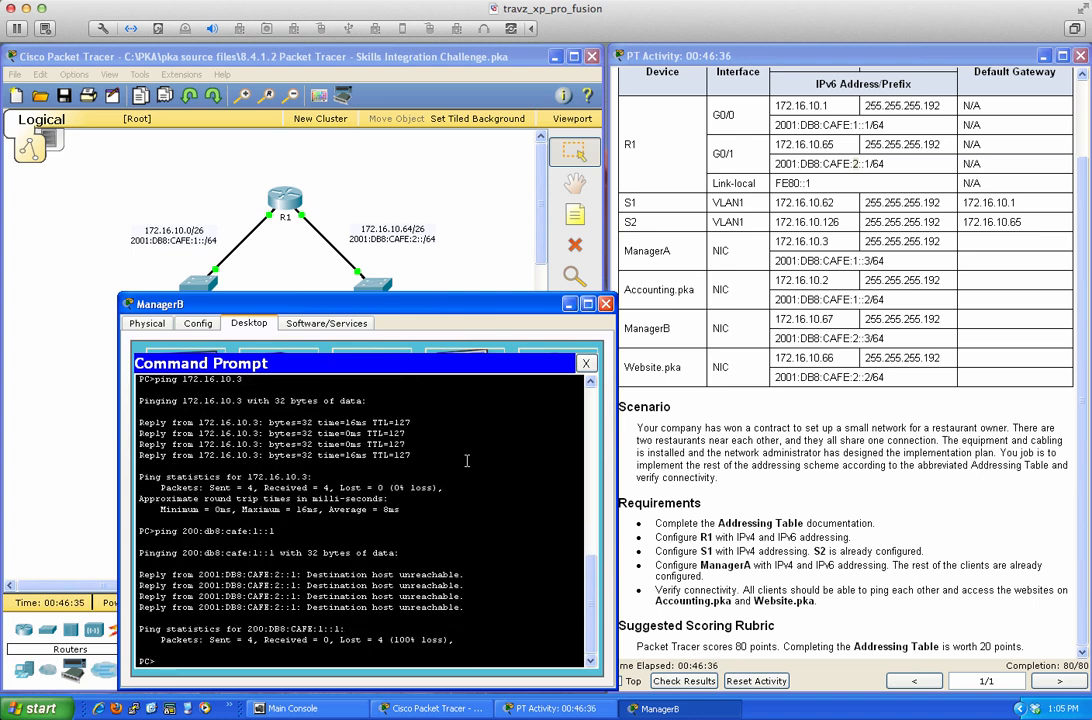
Edit the previous ping command to try the address 2000:db8:cafe:1::1 from ManagerB.
key("Up")
key("Left")
key("Left")
key("Left")
key("Left")
key("Left")
key("Left")
key("Left")
key("Left")
key("Left")
key("Left")
key("Left")
key("Left")
key("Left")
key("Left")
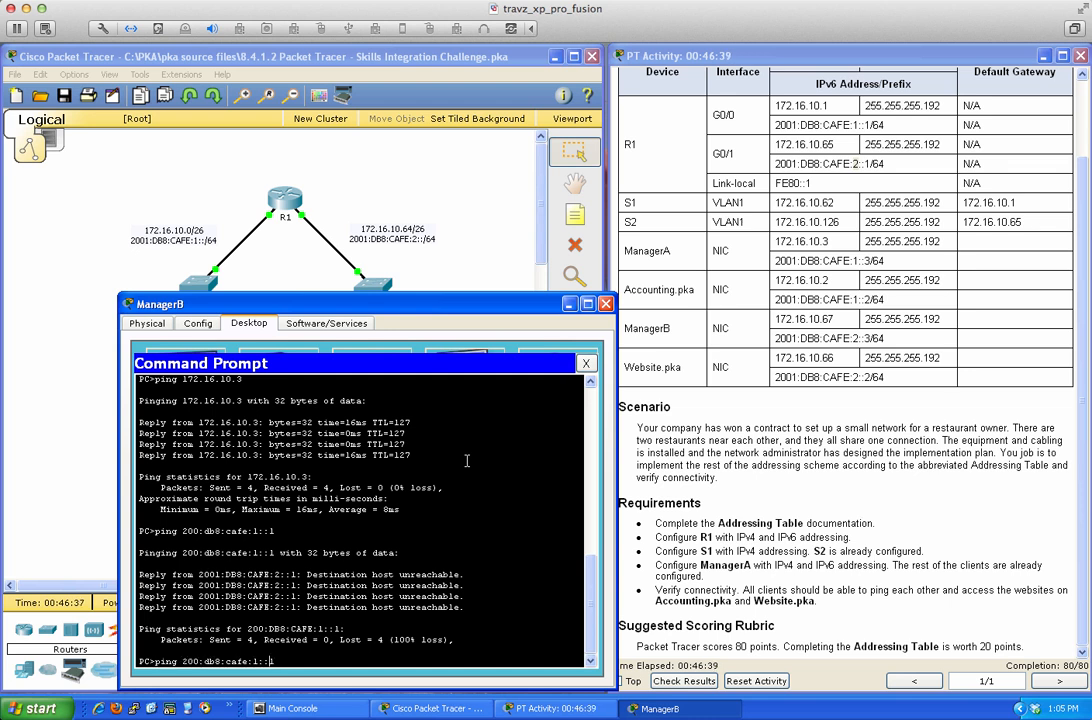
type("0")
key("Return")
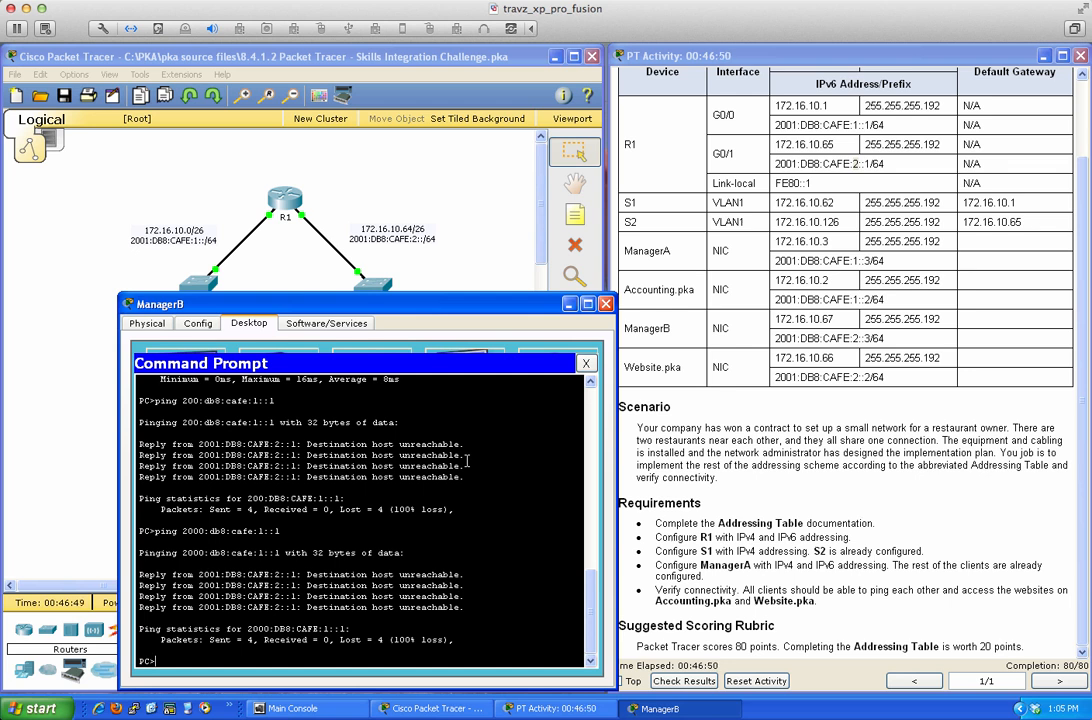
Correct the ping command's address prefix and ping R1's G0/0 IPv6 address 2001:db8:cafe:1::1 from ManagerB.
key("Up")
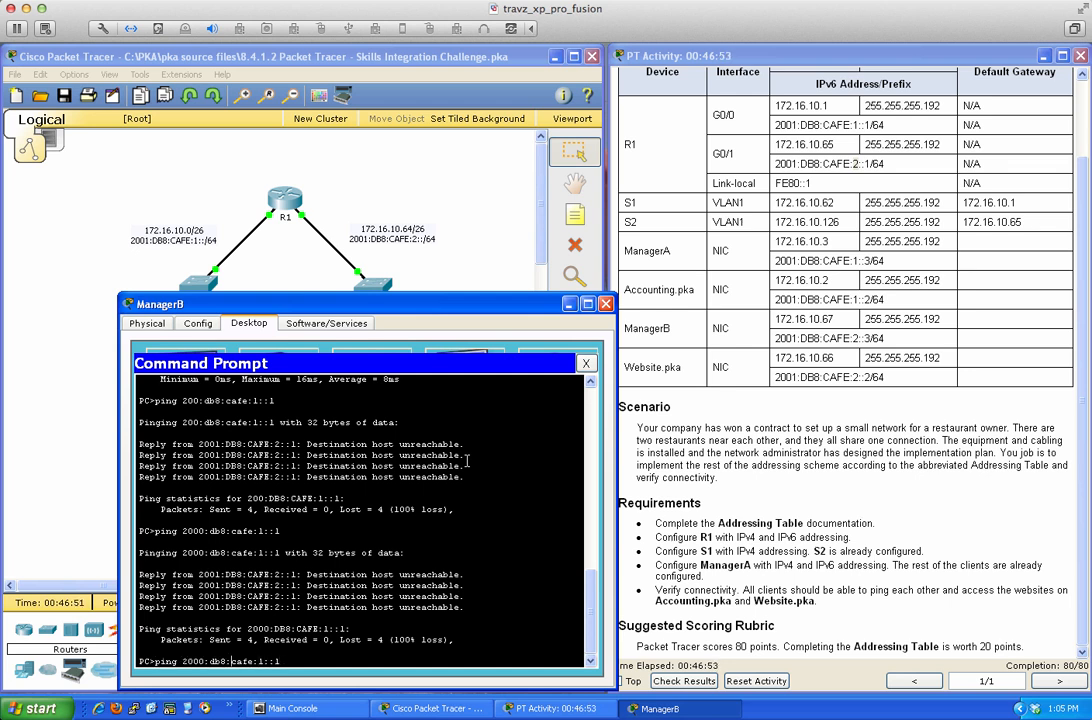
key("Left")
key("Left")
key("Left")
key("Left")
key("Left")
key("BackSpace")
type("1")
key("Return")
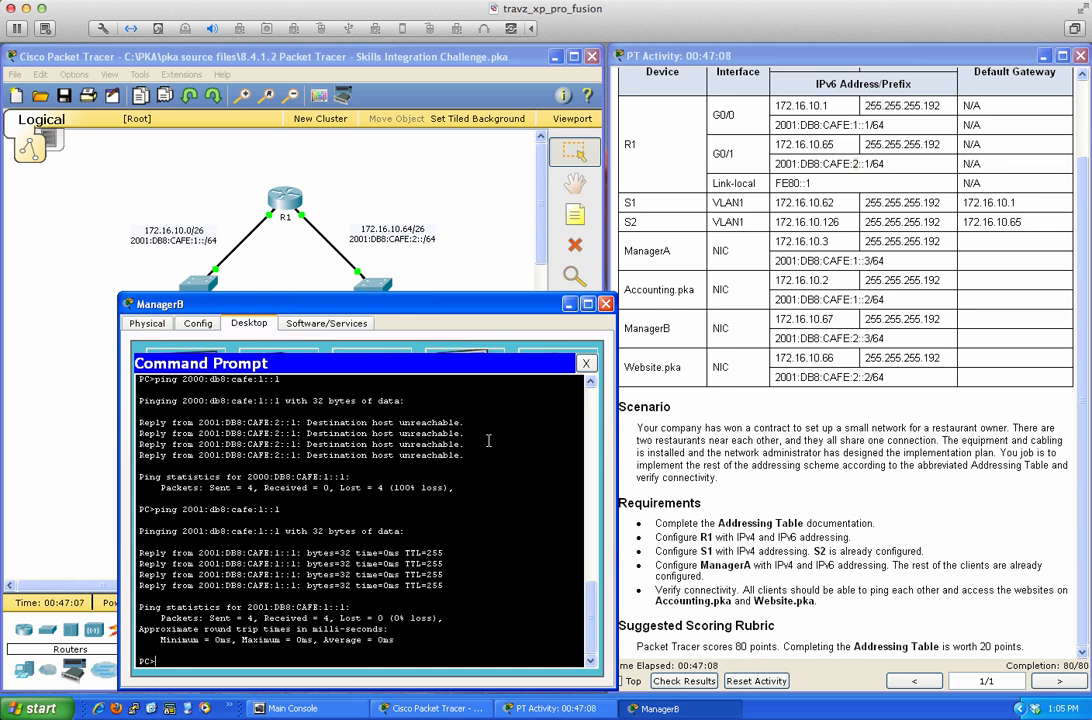
Ping ManagerA's IPv6 address 2001:db8:cafe:1::3 from ManagerB.
key("Up")
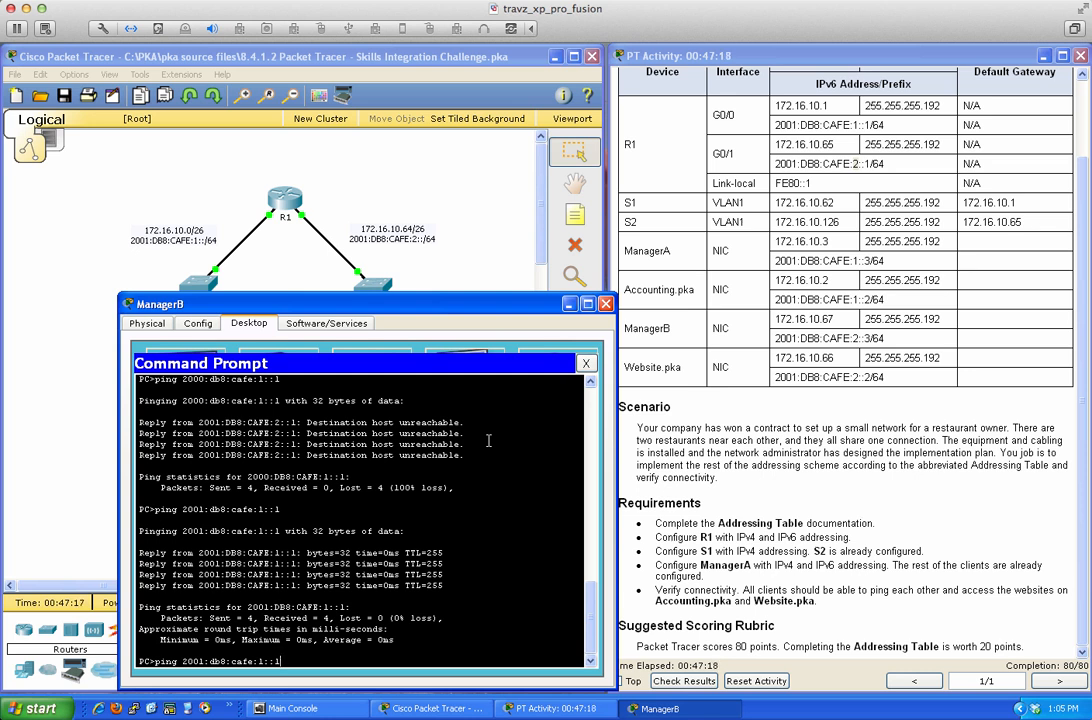
key("BackSpace")
type("3")
key("Return")
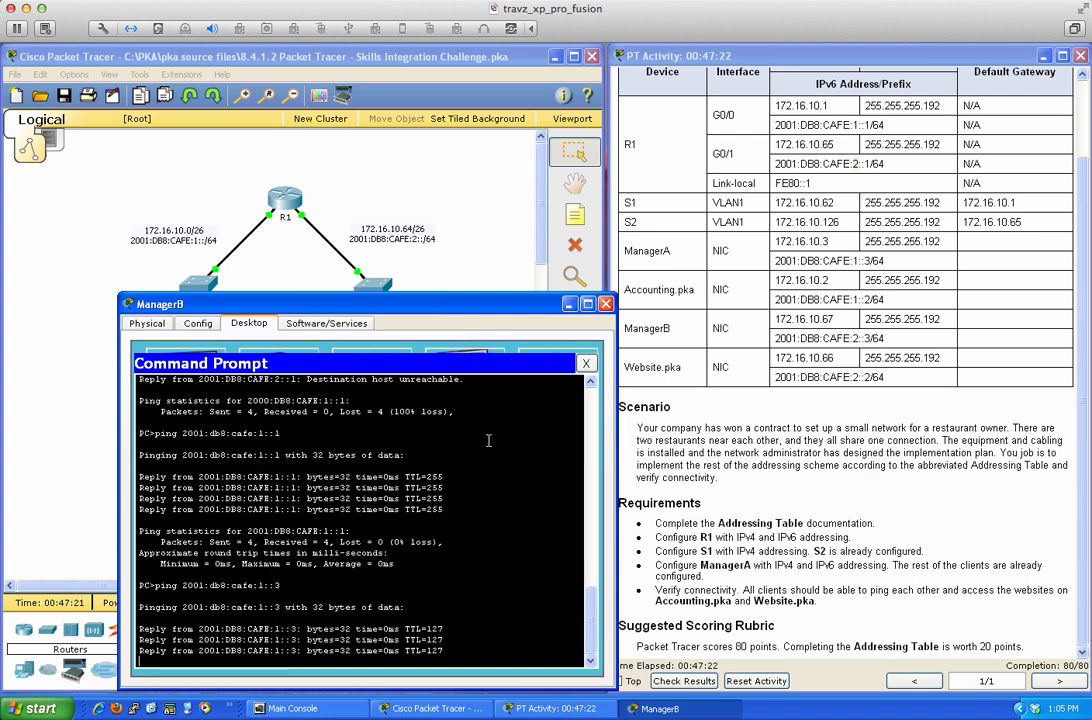
Ping the Accounting.pka server's IPv6 address 2001:db8:cafe:1::2 from ManagerB and close the command prompt and device window.
key("Up")
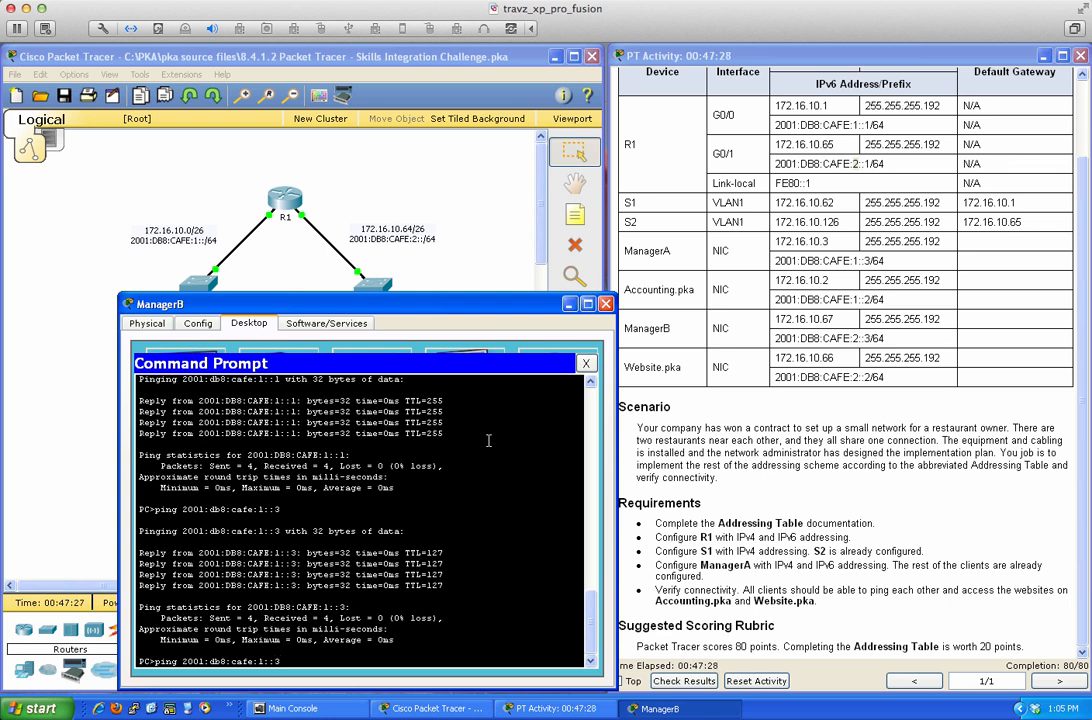
key("BackSpace")
type("2")
key("Return")
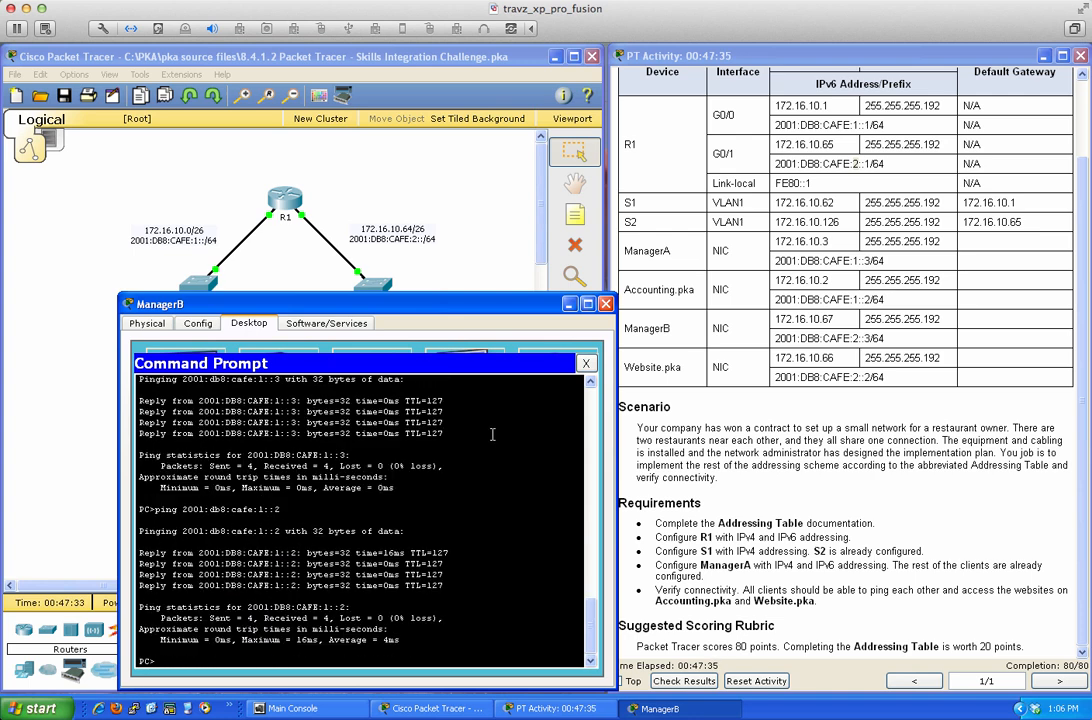
left_click(588, 364)
left_click(672, 305)
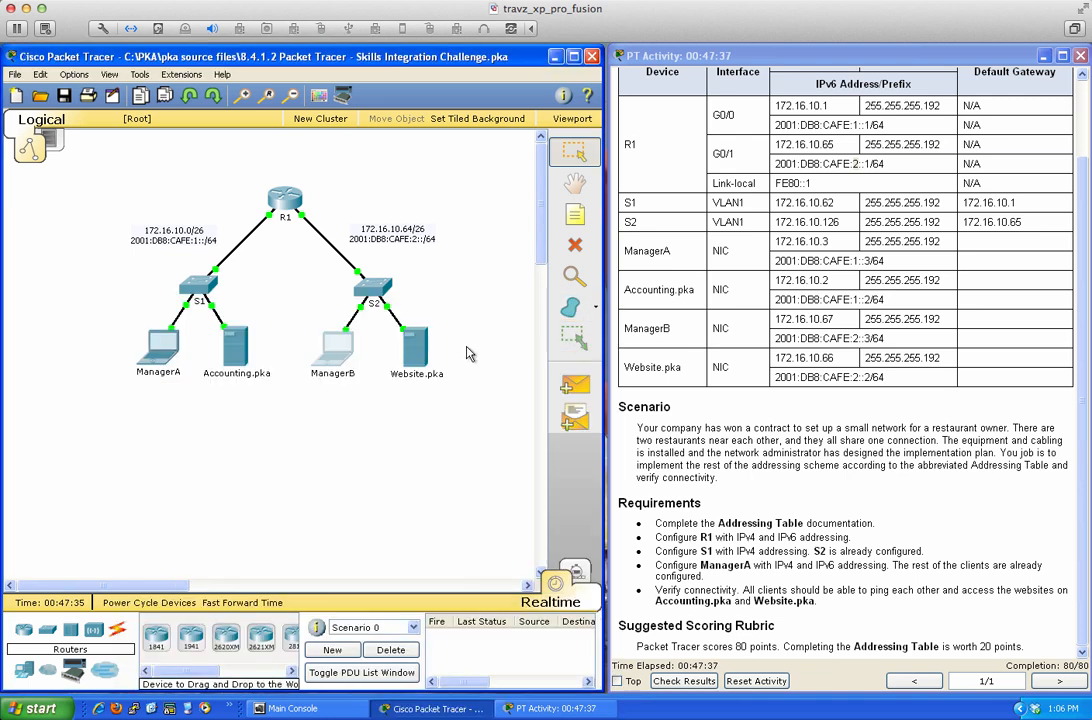
Open ManagerA's web browser and load the site accounting.pka.
left_click(158, 347)
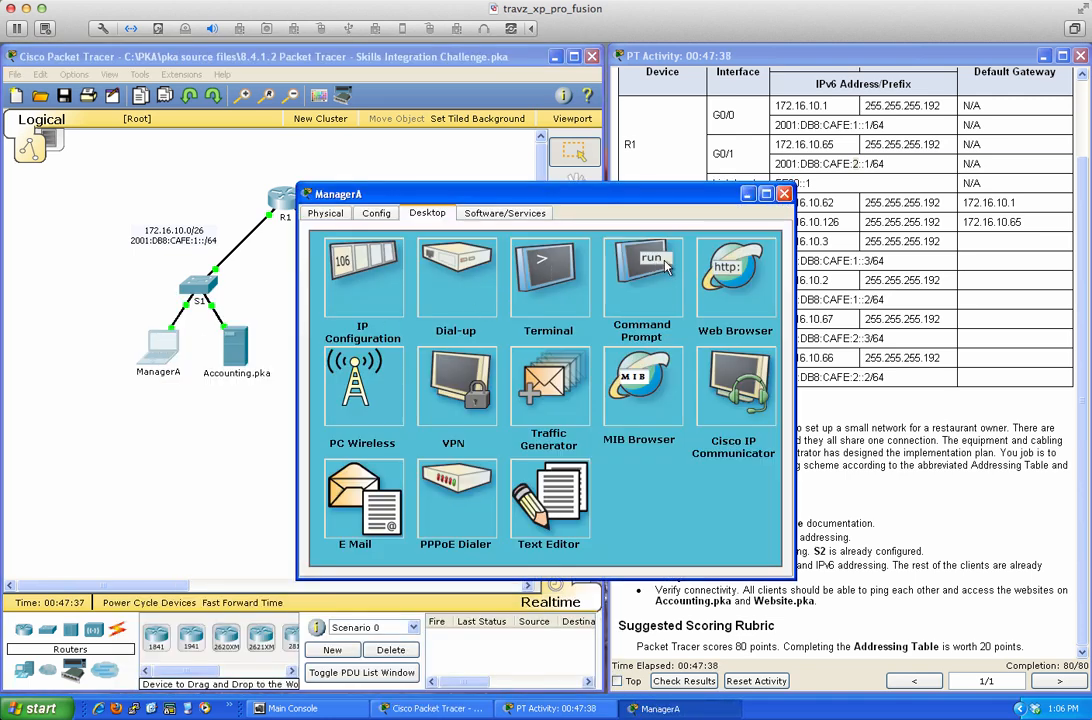
left_click(725, 278)
left_click(528, 272)
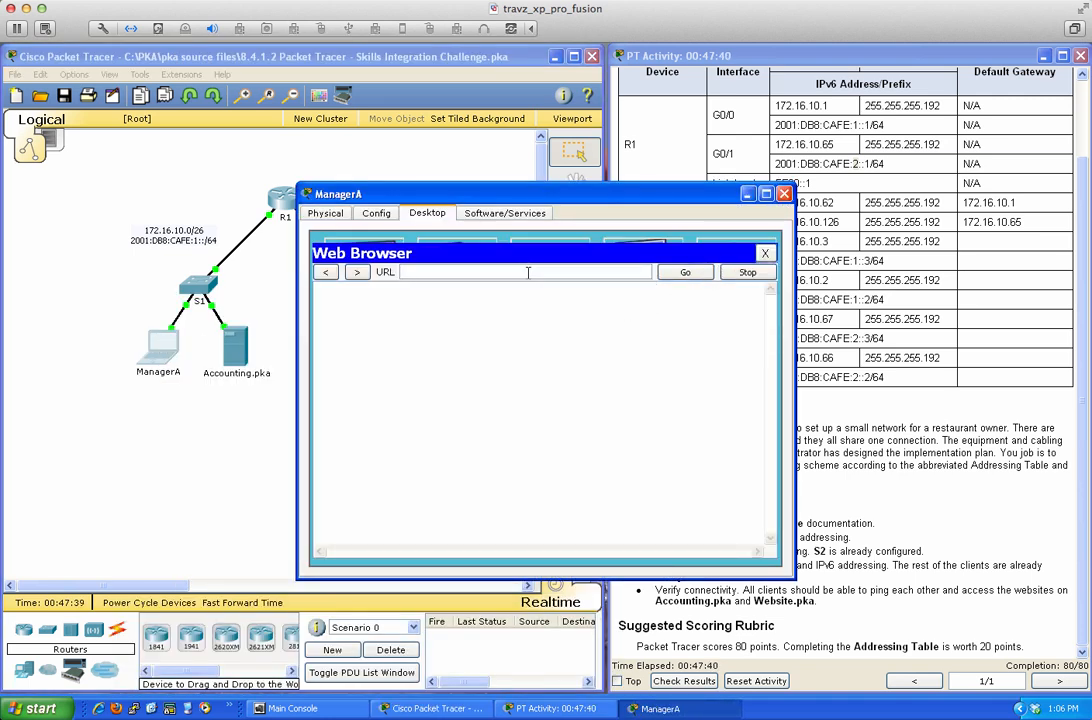
type("accounting.pka")
key("Return")
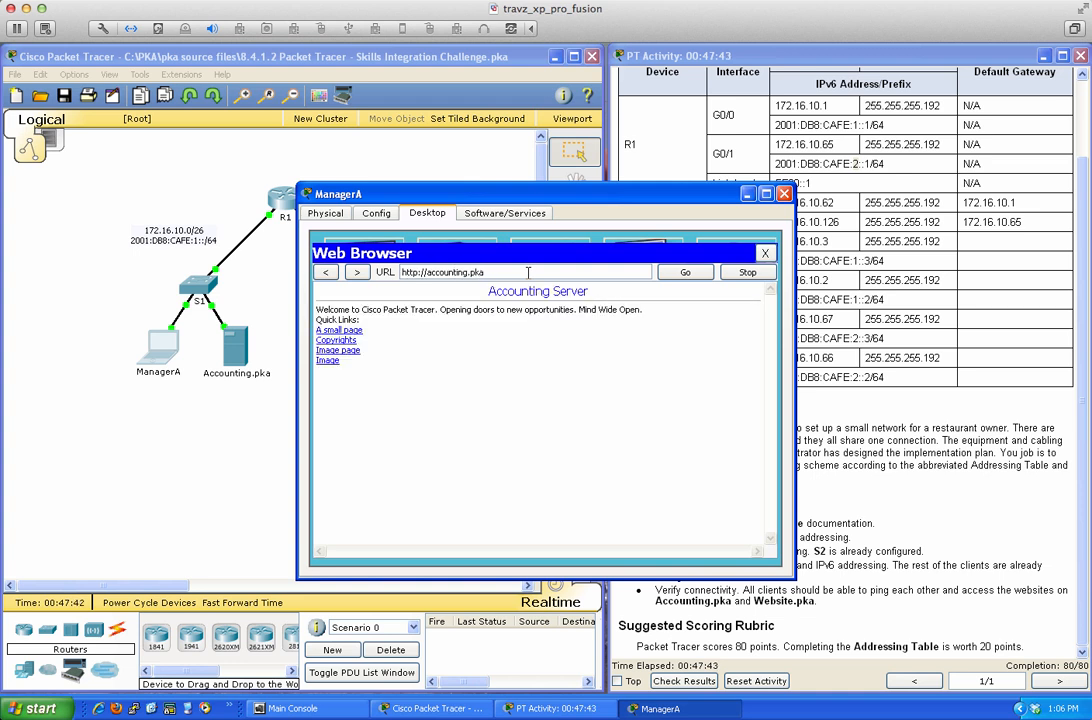
Visit the small page on the accounting site, return to its home page and view the Copyrights page.
left_click(350, 331)
left_click(324, 299)
left_click(332, 346)
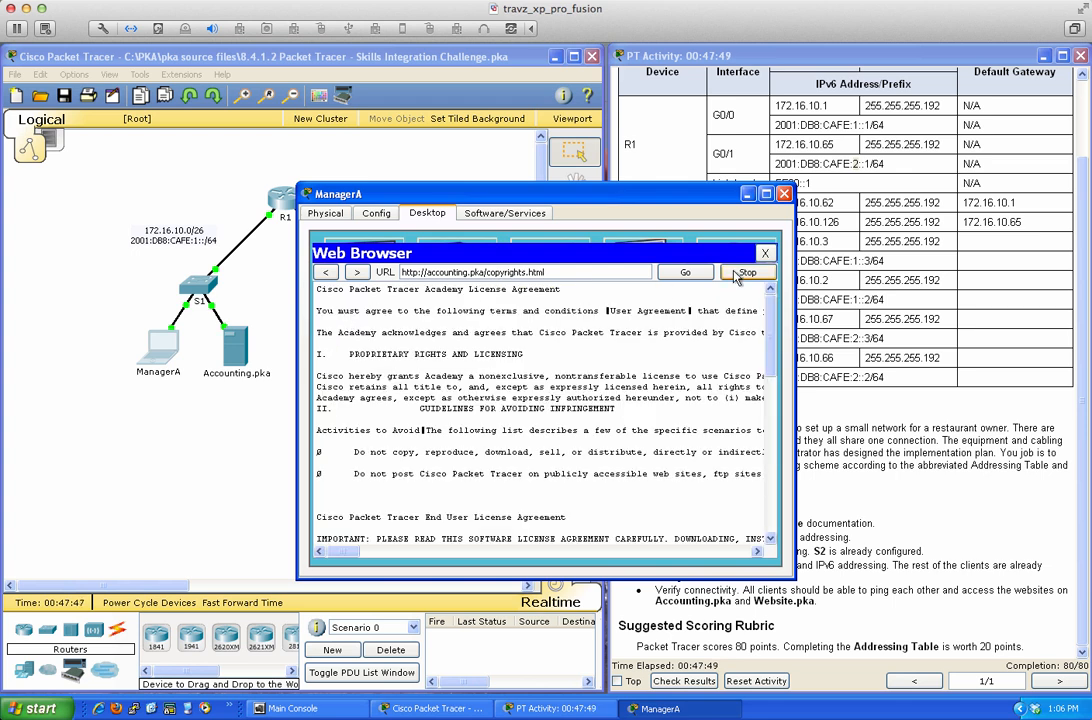
Load the site website.pka in ManagerA's web browser.
left_click(604, 275)
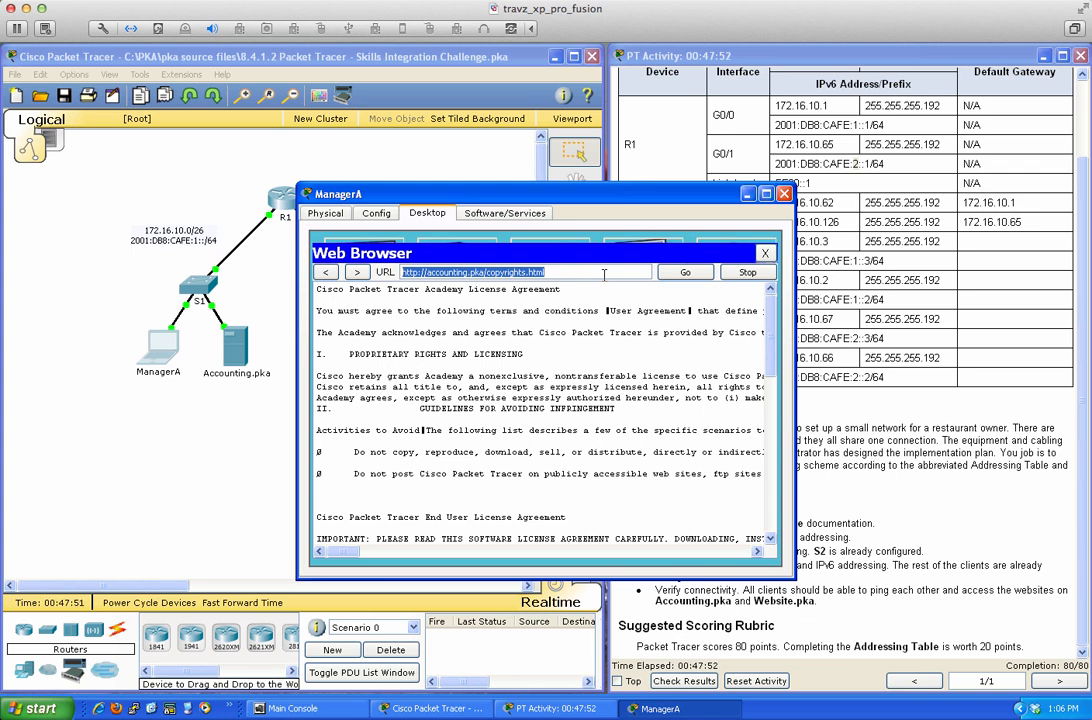
left_click(858, 437)
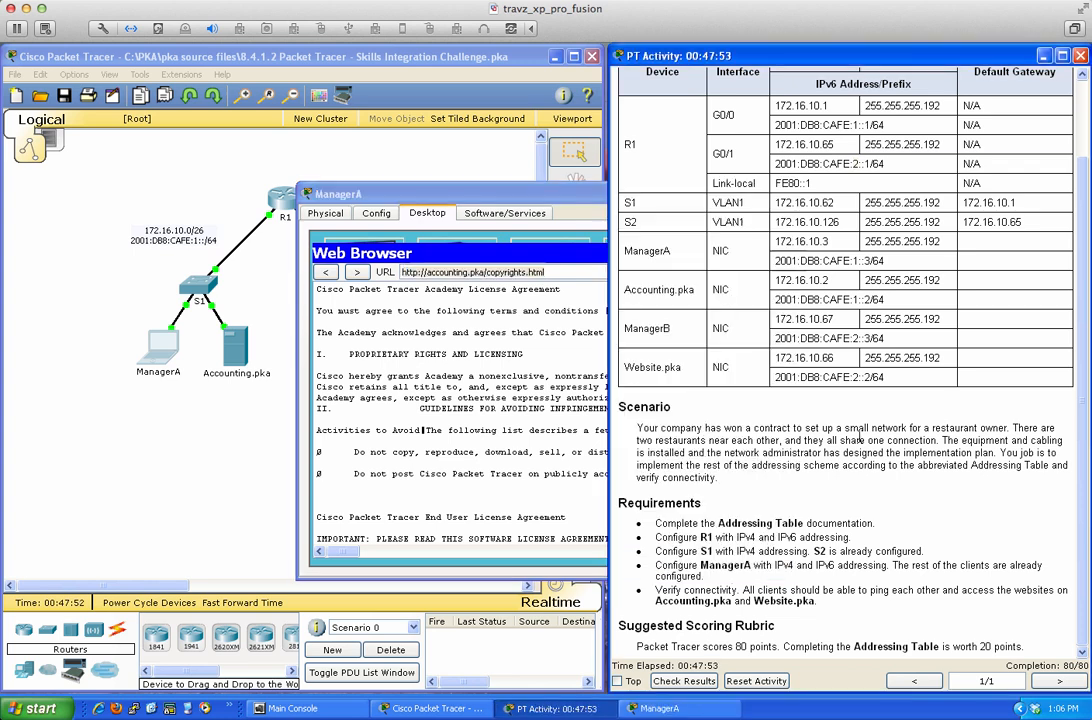
left_click(527, 456)
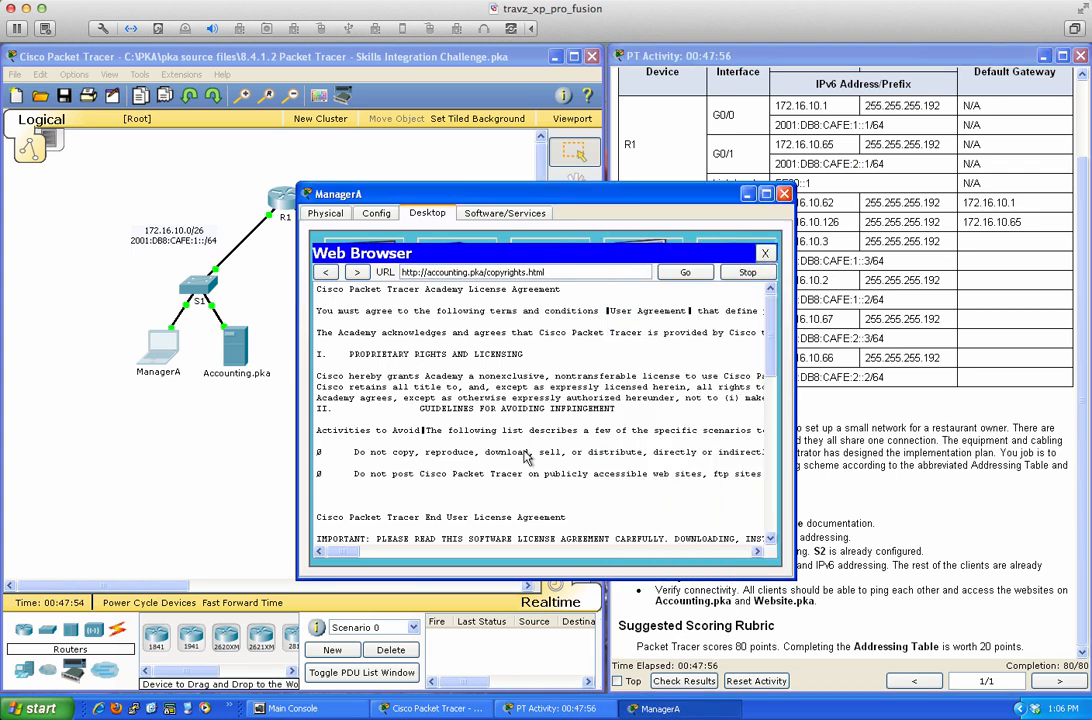
triple_click(556, 273)
type("websit")
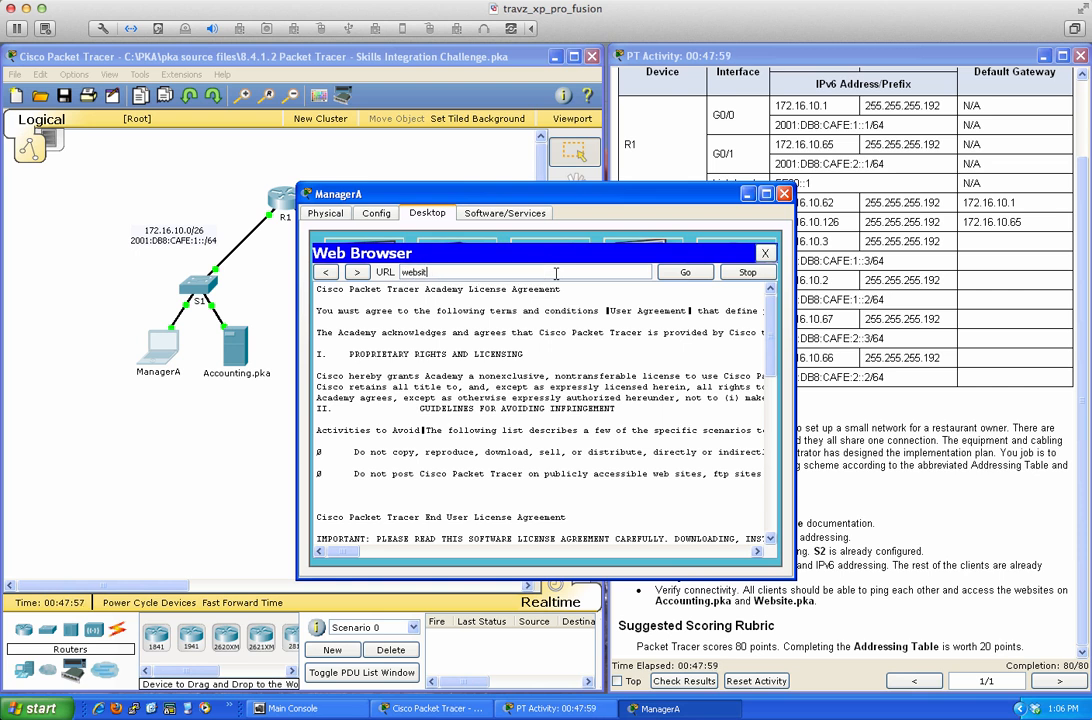
type("e.pka")
key("Return")
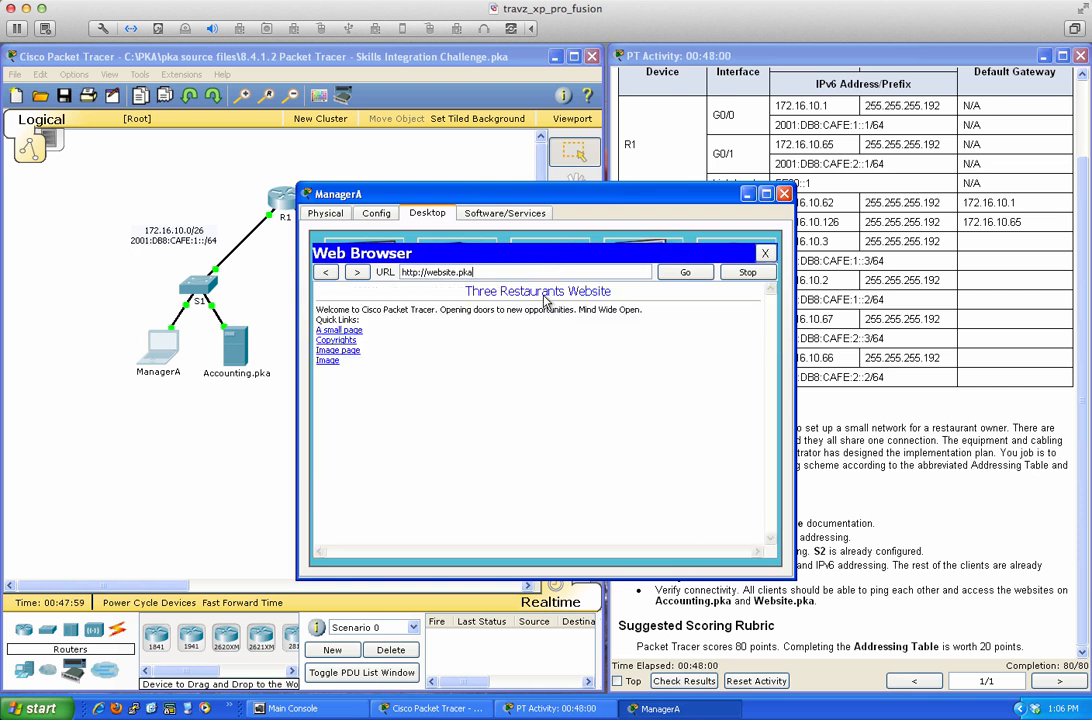
Check the small page and the Copyrights page on website.pka, and close the browser and ManagerA's window.
left_click(343, 331)
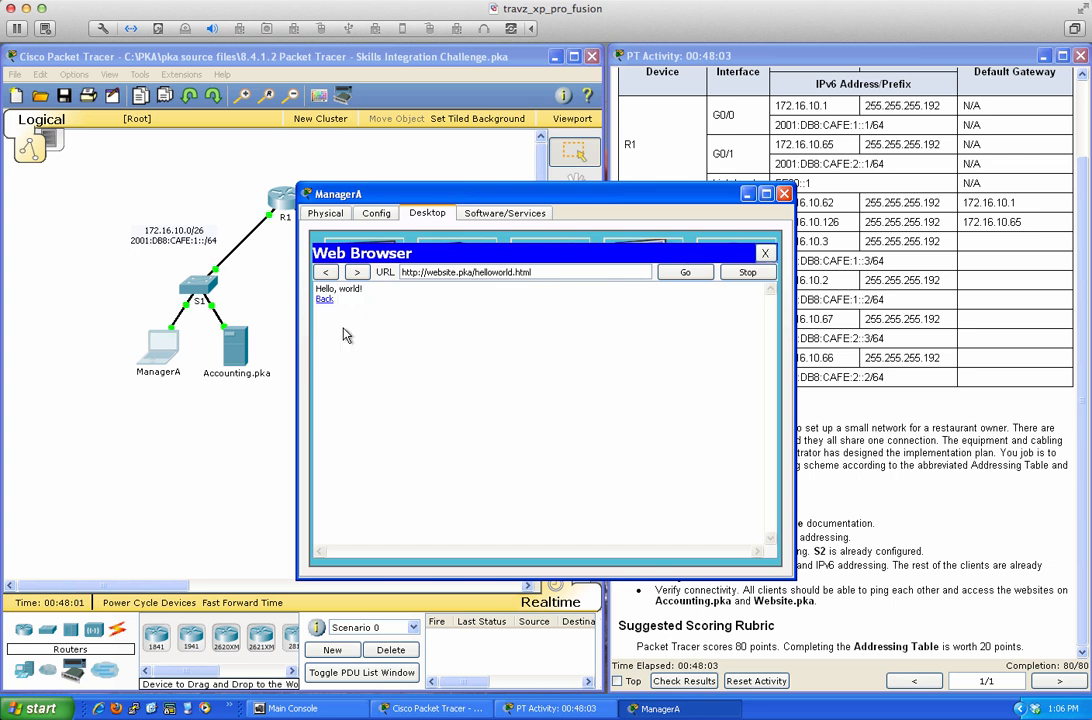
left_click(323, 301)
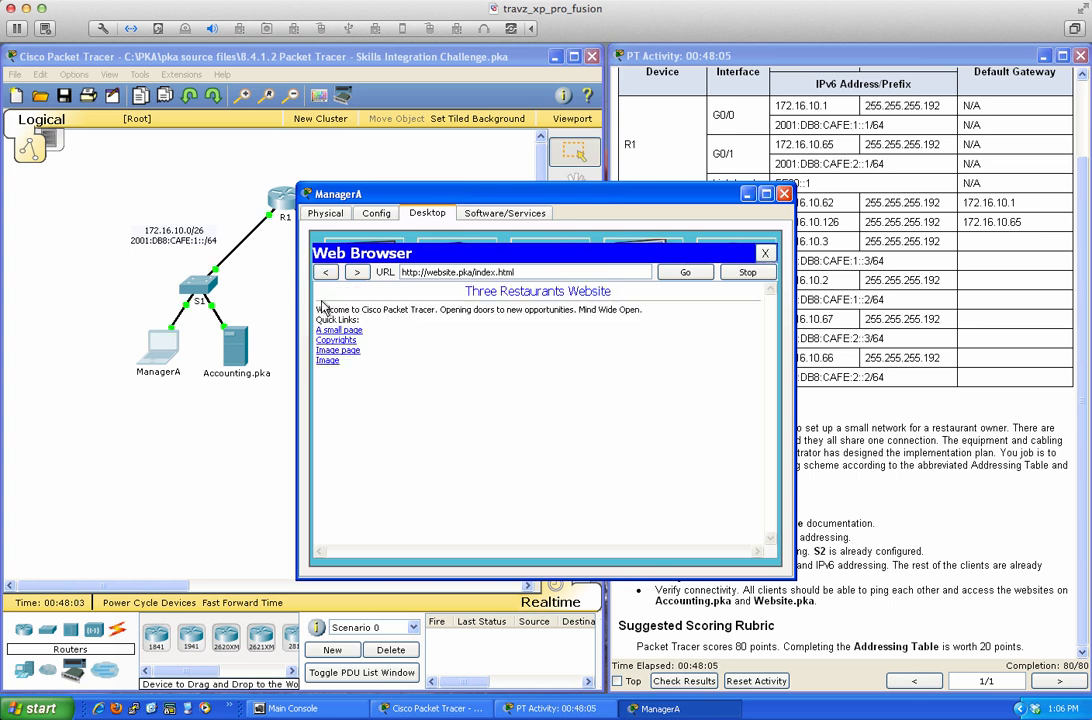
left_click(335, 341)
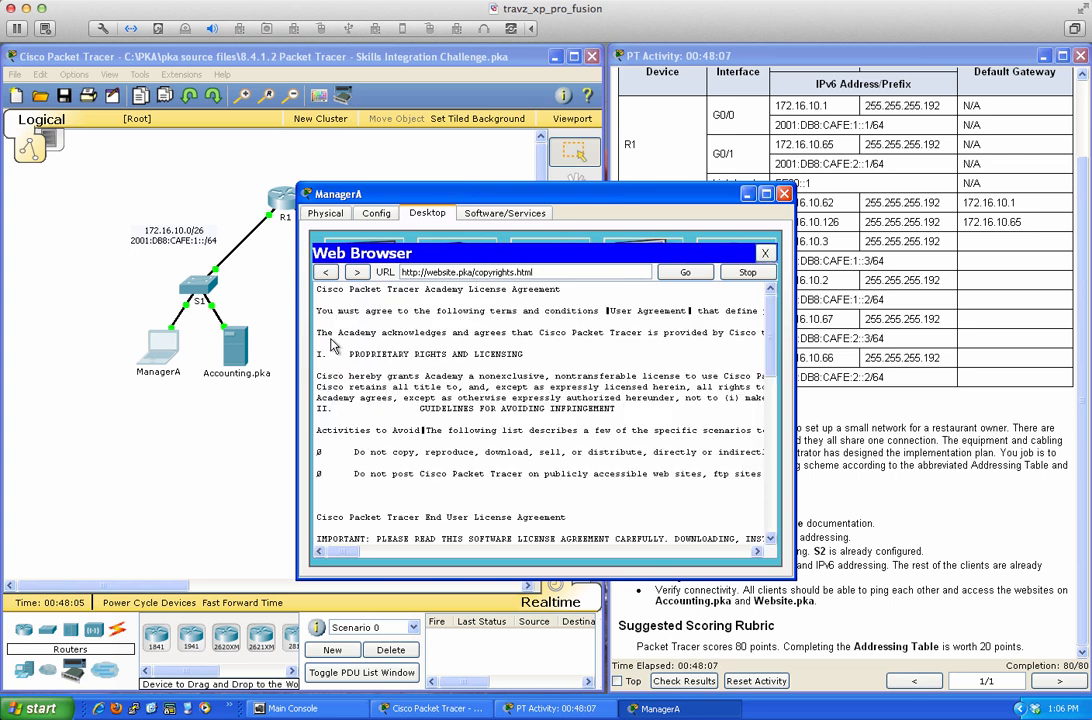
left_click(765, 253)
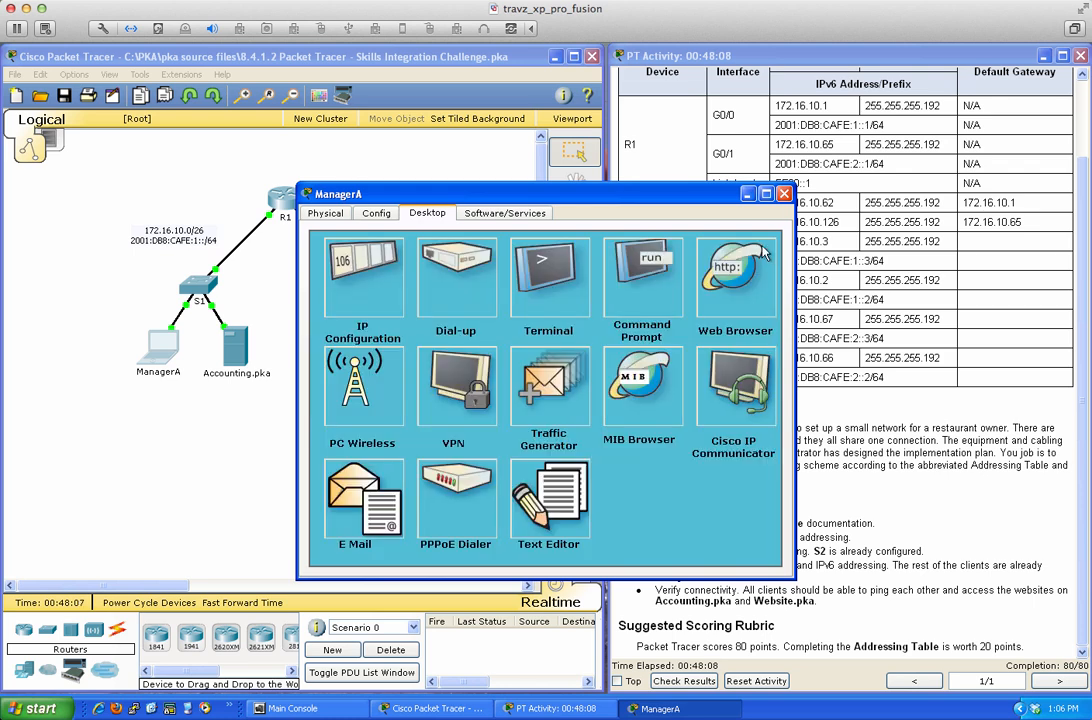
left_click(784, 193)
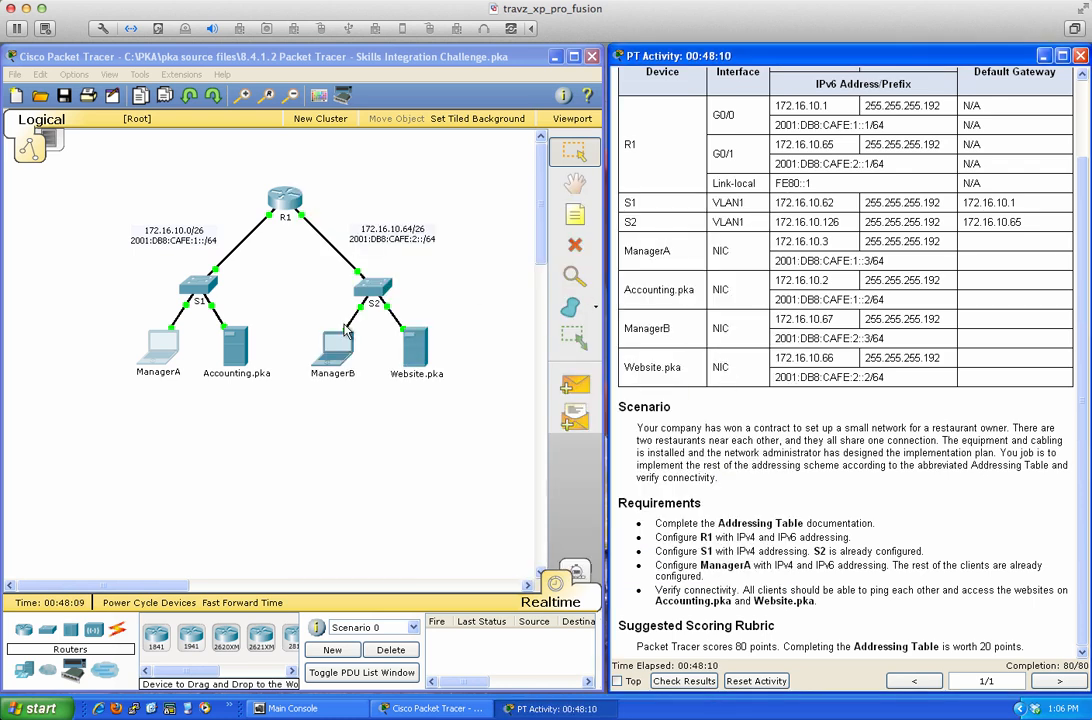
Open R1's command line and enter privileged EXEC mode.
left_click(283, 198)
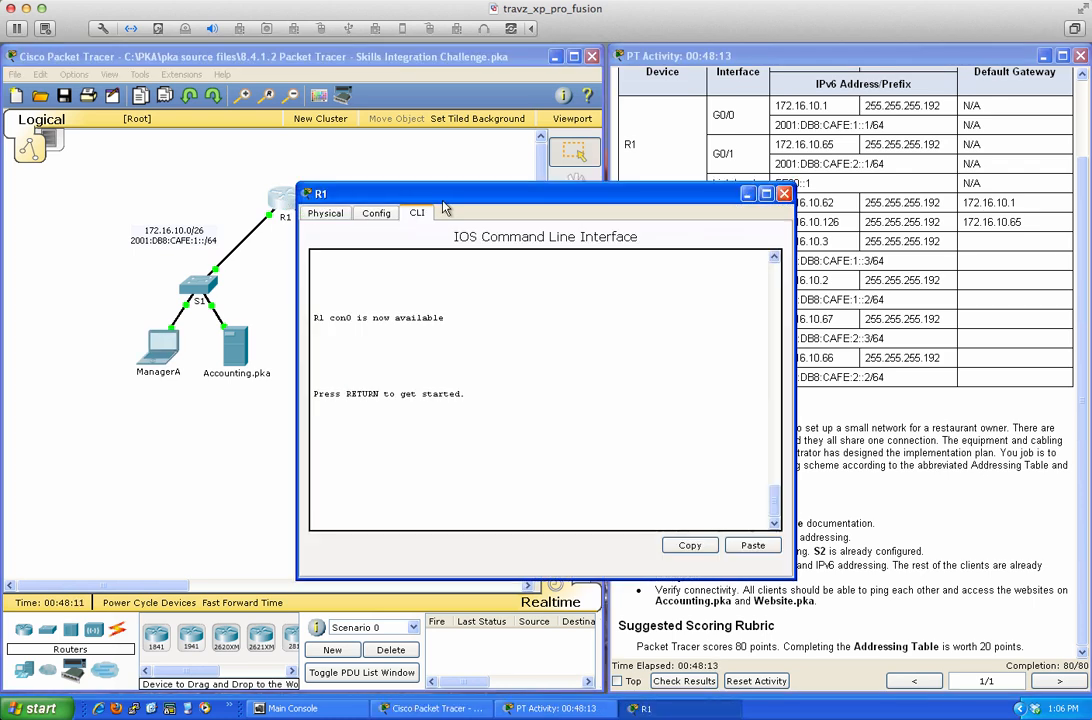
left_click_drag(445, 196, 245, 185)
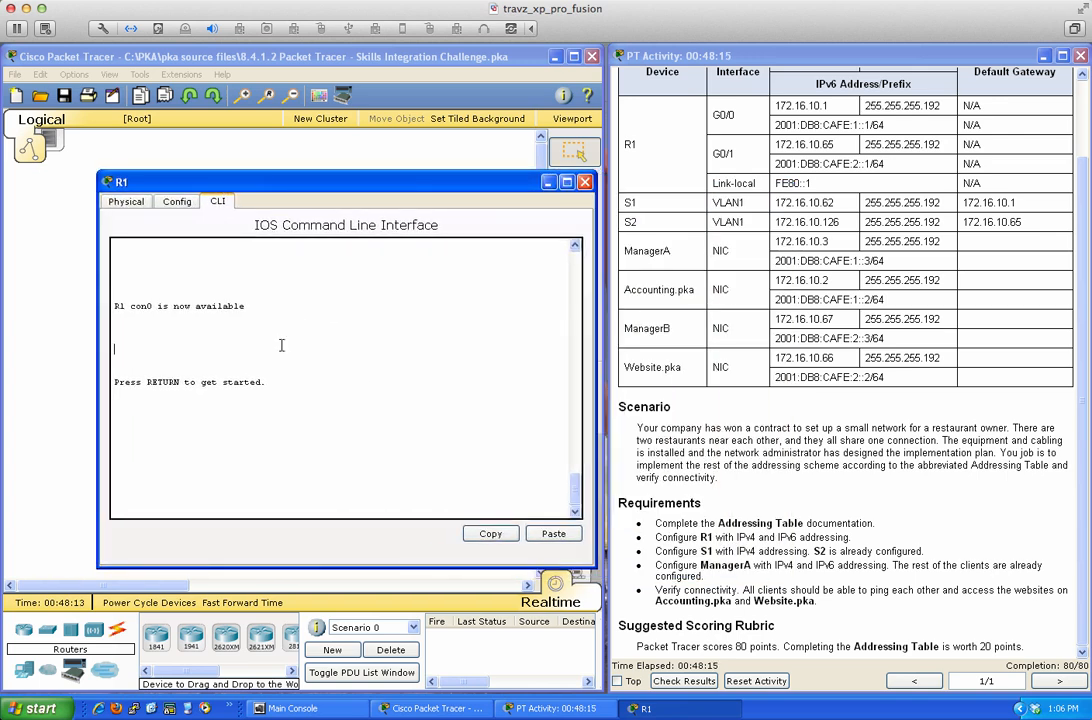
key("Return")
key("Return")
key("Return")
type("en")
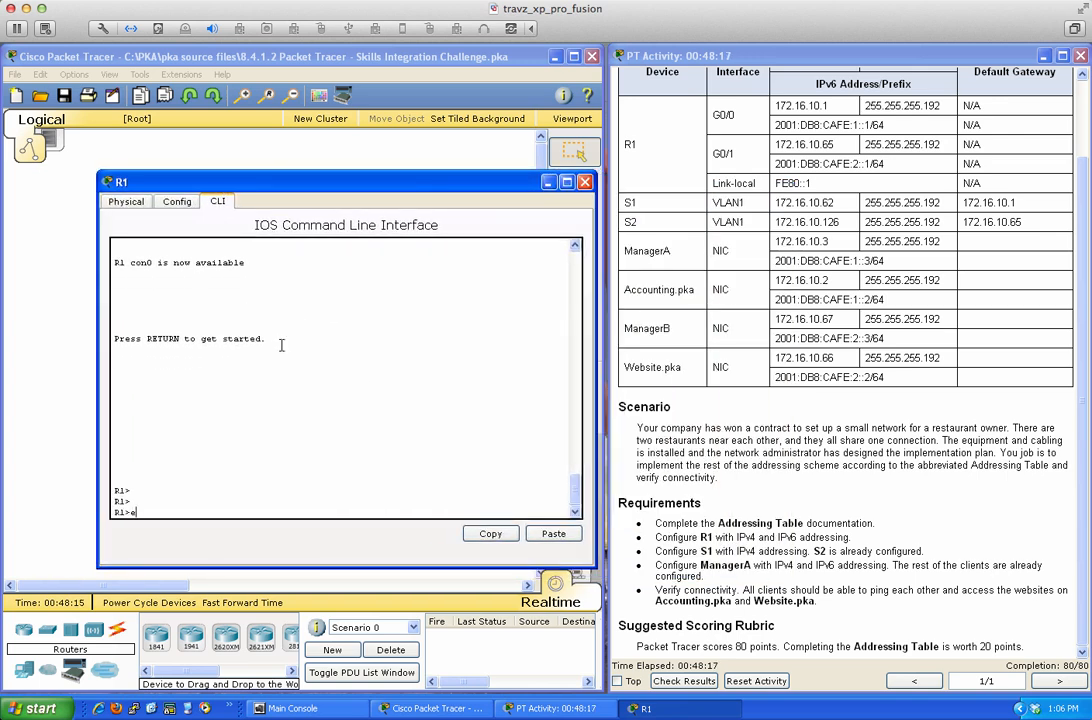
key("Return")
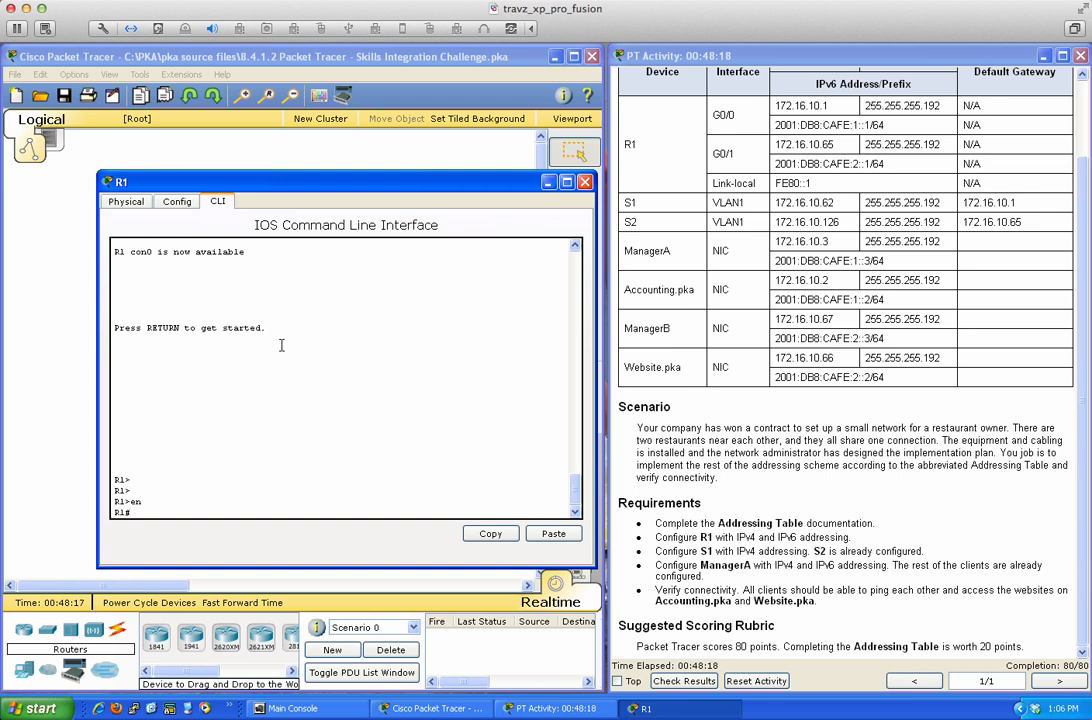
type("conf t")
key("Return")
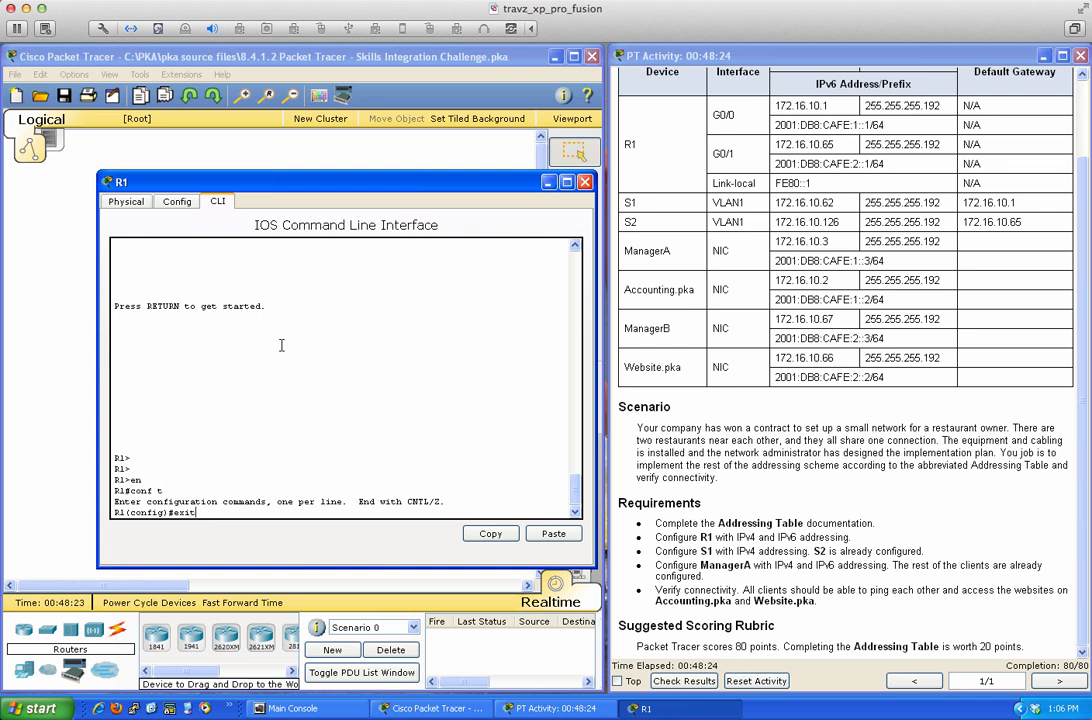
type("exit")
key("Return")
key("Return")
key("Return")
key("Return")
key("Return")
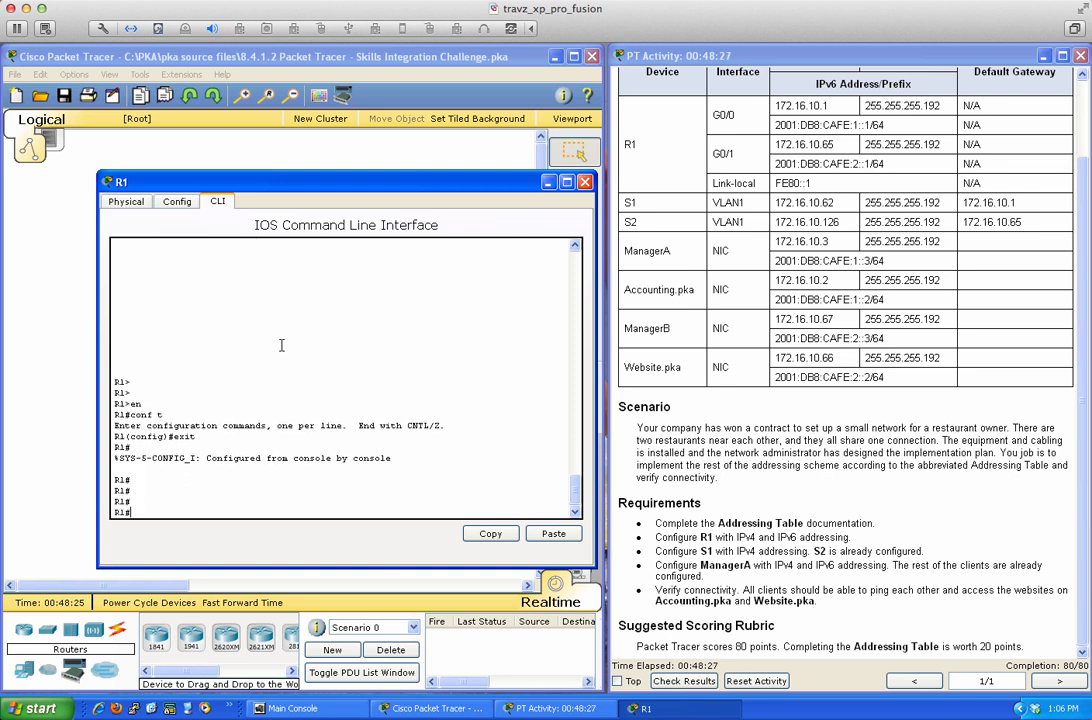
Save R1's running configuration with the wri mem command.
type("wri mem")
key("Return")
key("Return")
key("Return")
key("Return")
key("Return")
key("Return")
key("Return")
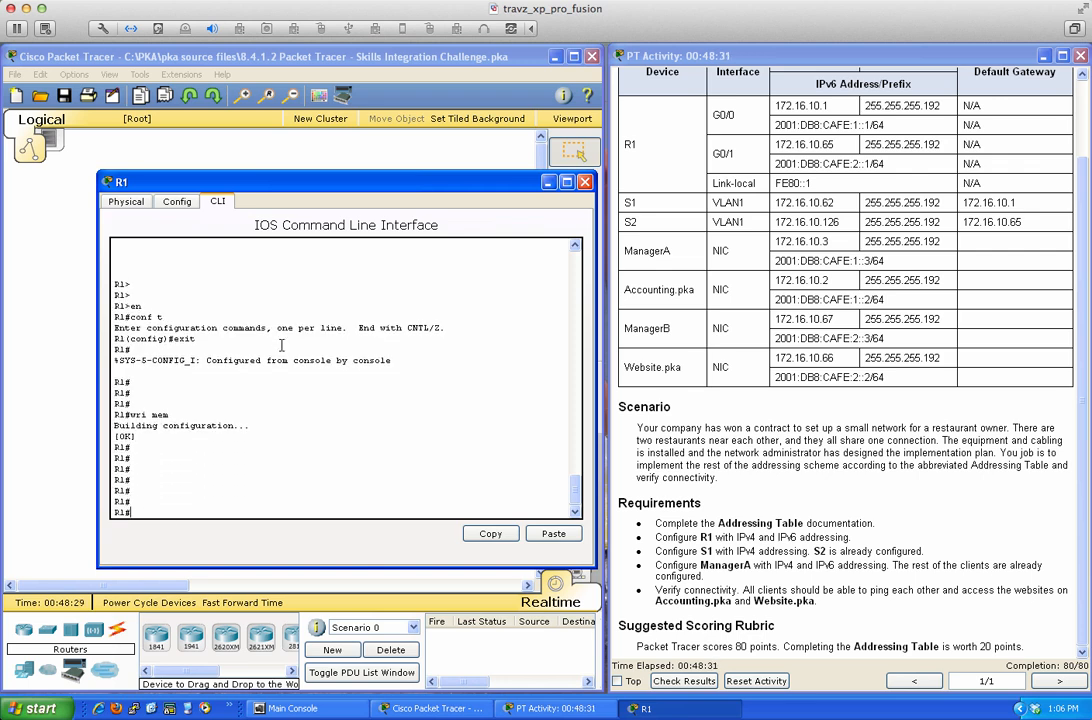
Reload R1, confirm the restart and return to its user prompt once it has booted.
type("reload")
key("Return")
key("Return")
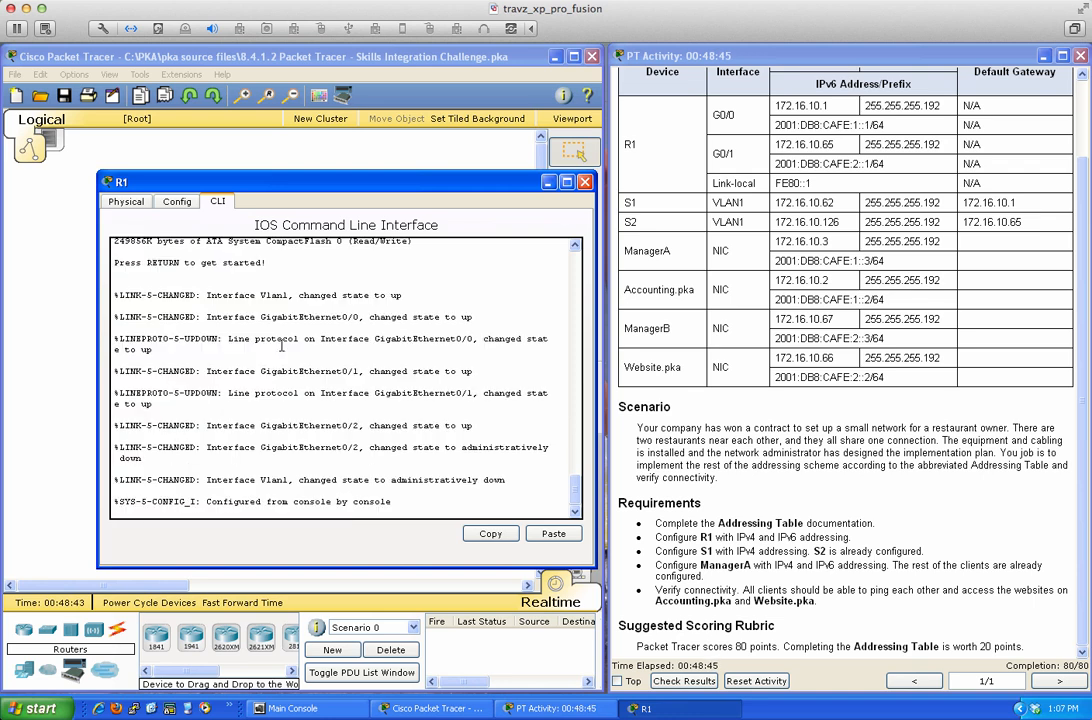
key("Return")
key("Return")
key("Return")
key("Return")
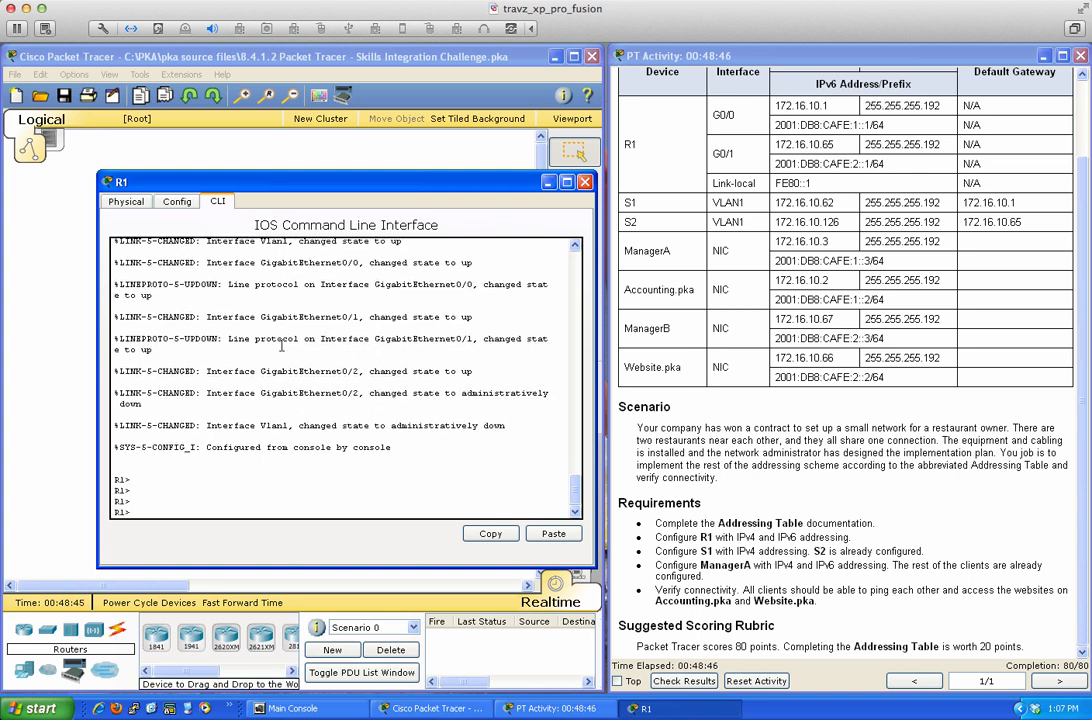
Enter privileged EXEC mode on R1 and display the running configuration up to its interface section.
type("en")
key("Return")
key("Return")
key("Return")
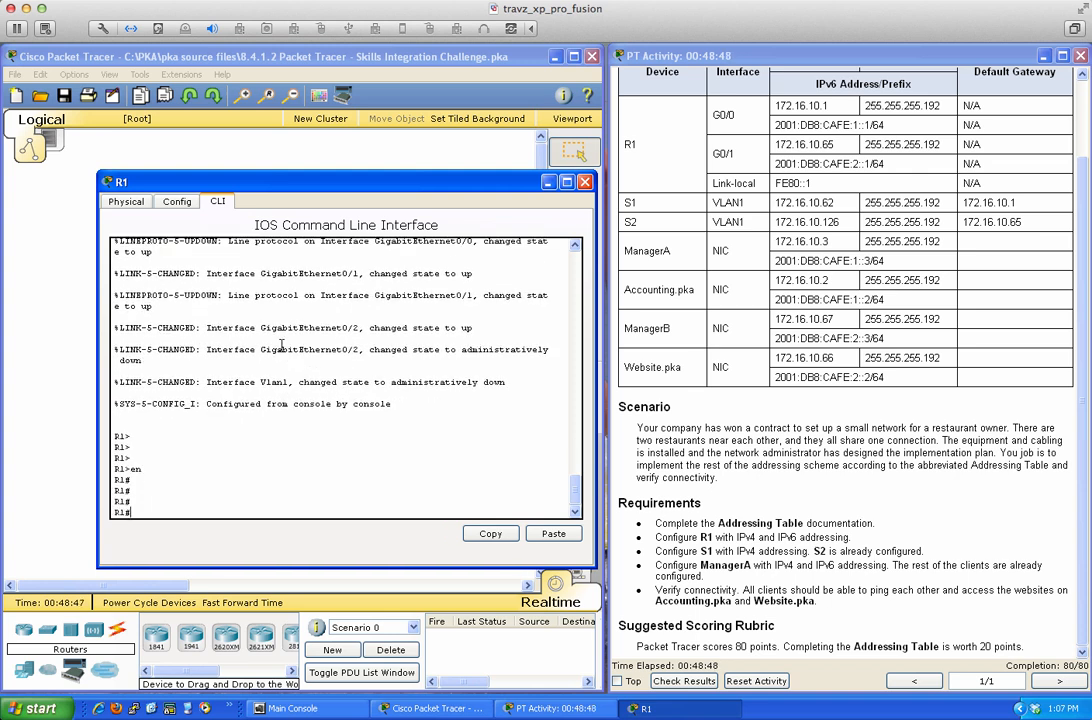
type("sh run")
key("Return")
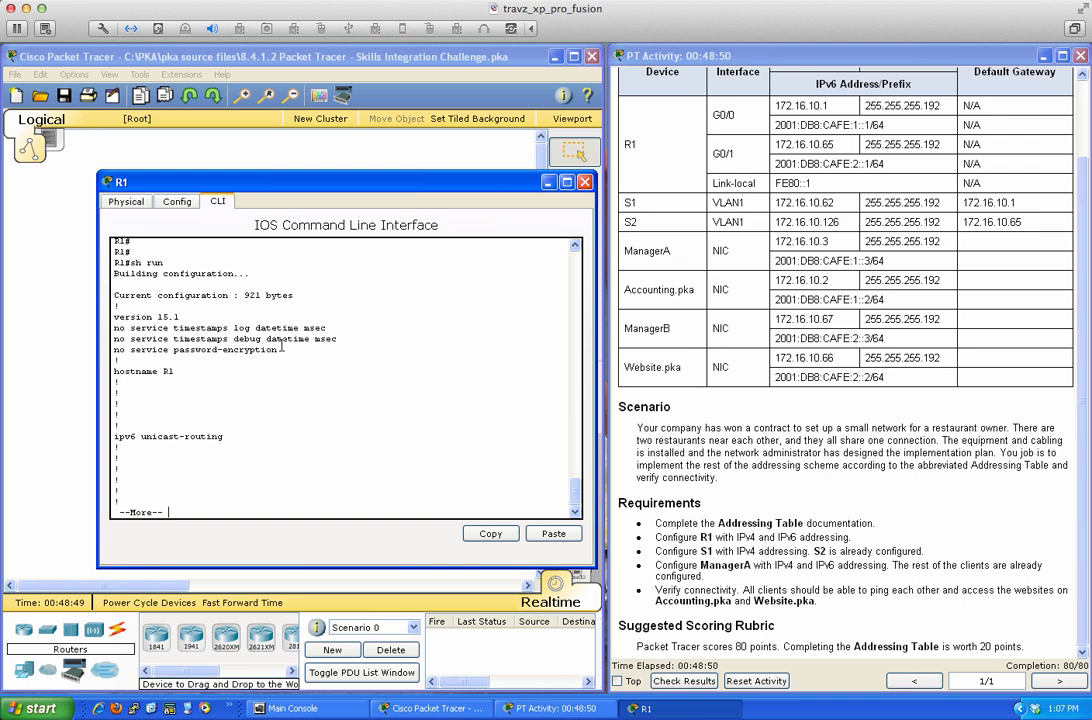
key("space")
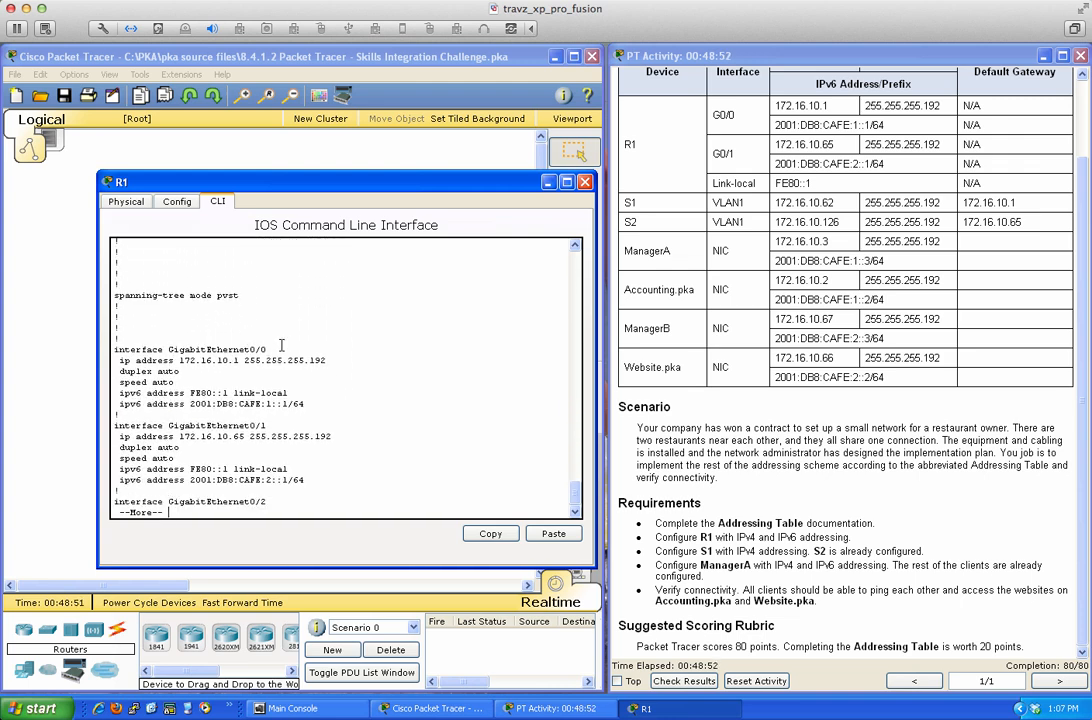
Examine the GigabitEthernet0/0 and GigabitEthernet0/1 addressing in R1's running configuration, and close R1's window.
key("Return")
key("Return")
key("Return")
key("Return")
key("Return")
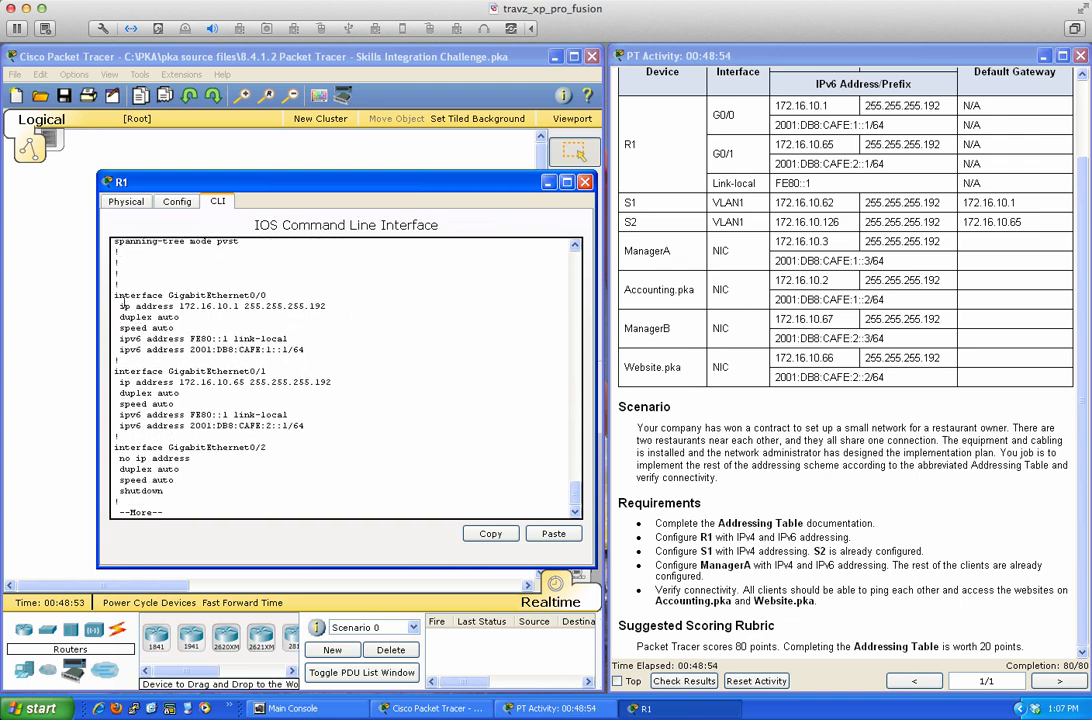
left_click_drag(114, 294, 319, 433)
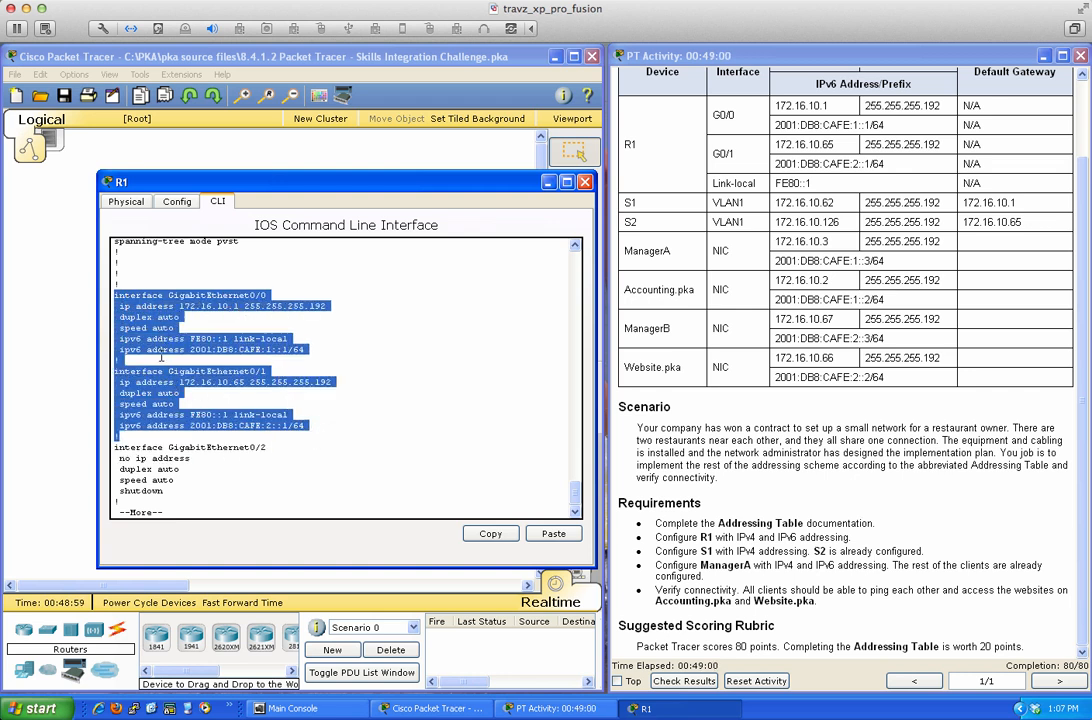
left_click(486, 366)
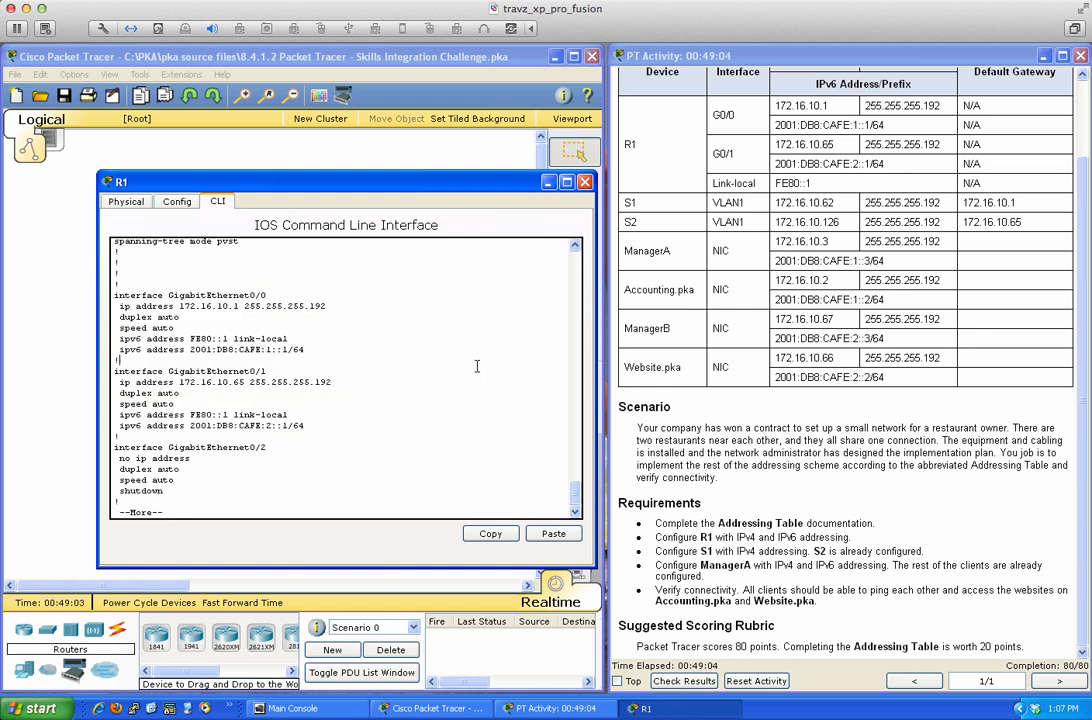
left_click(585, 183)
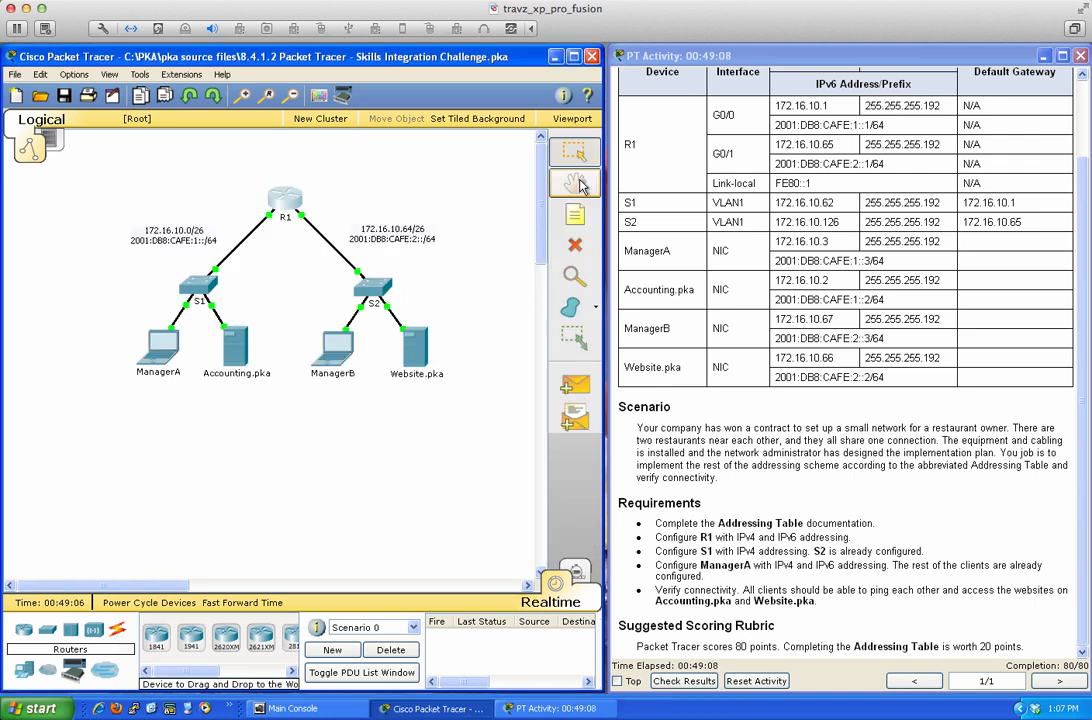
Check the activity results, review the assessment items and connectivity tests, and close the results.
left_click(695, 686)
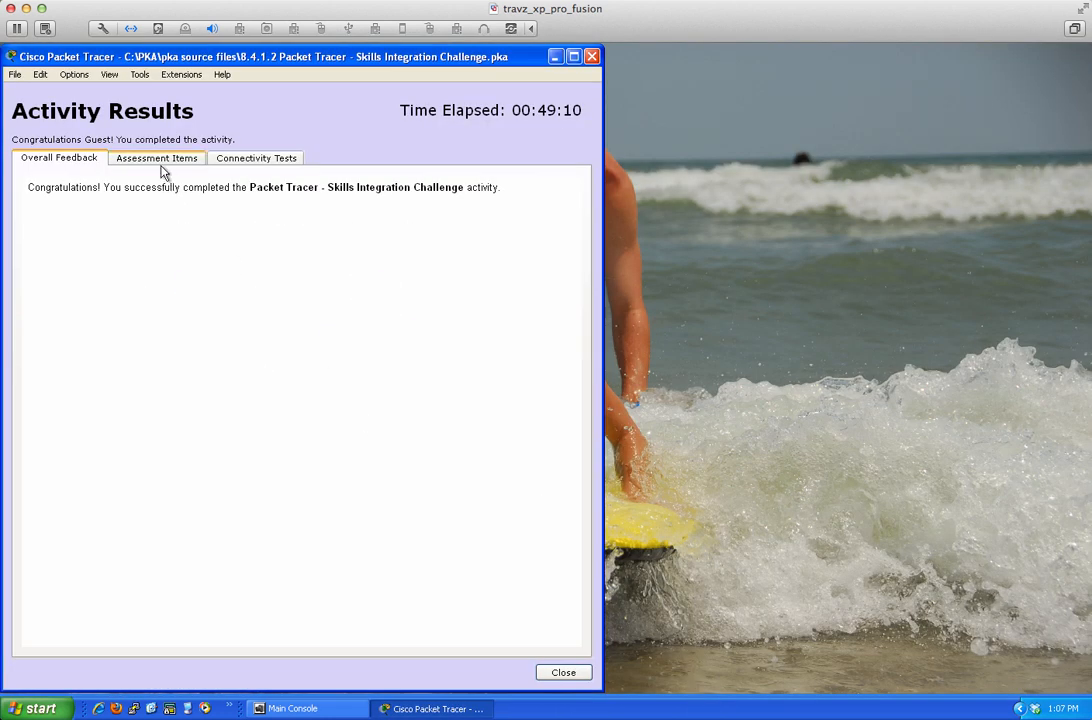
left_click(161, 163)
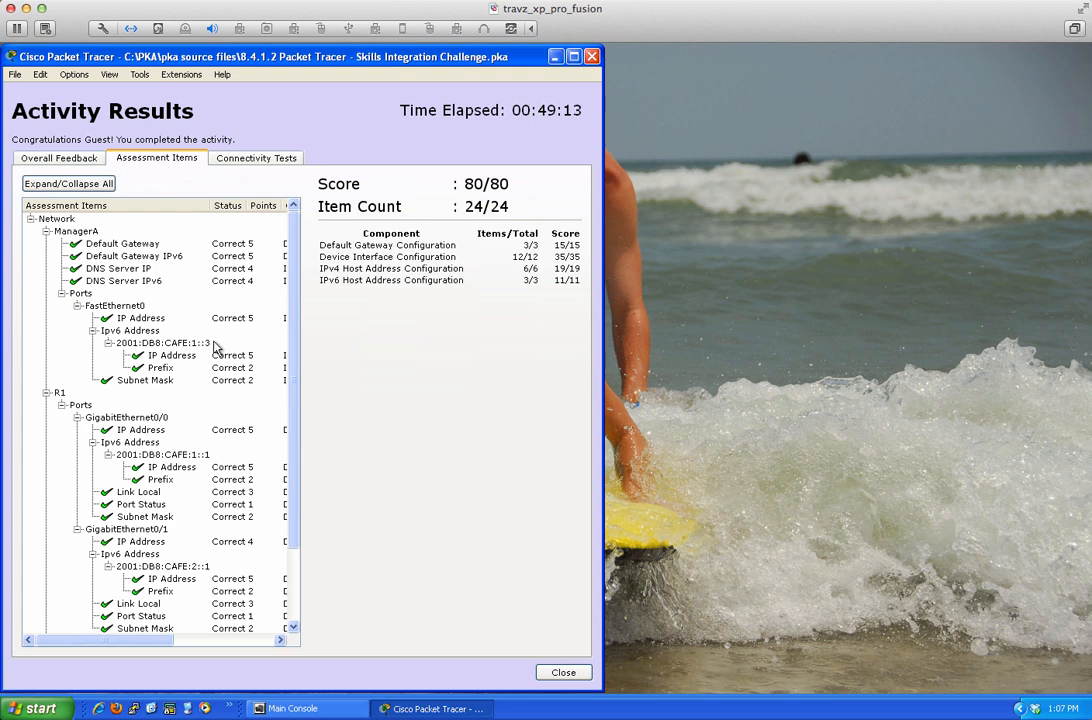
scroll(213, 346, "down", 3)
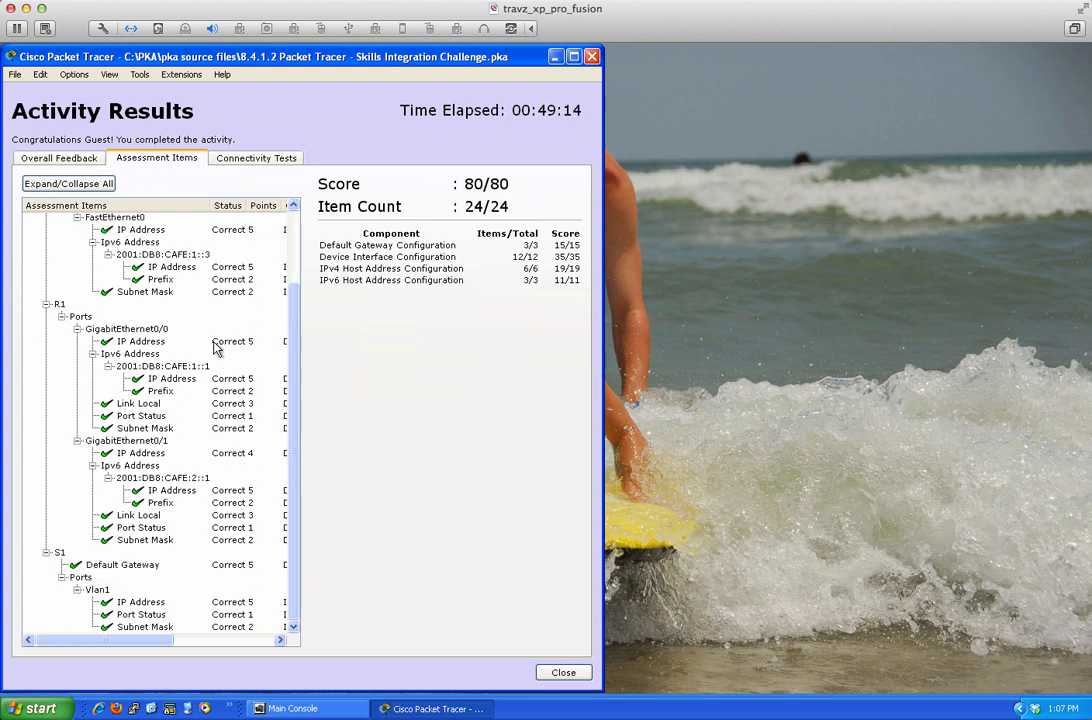
scroll(213, 346, "up", 3)
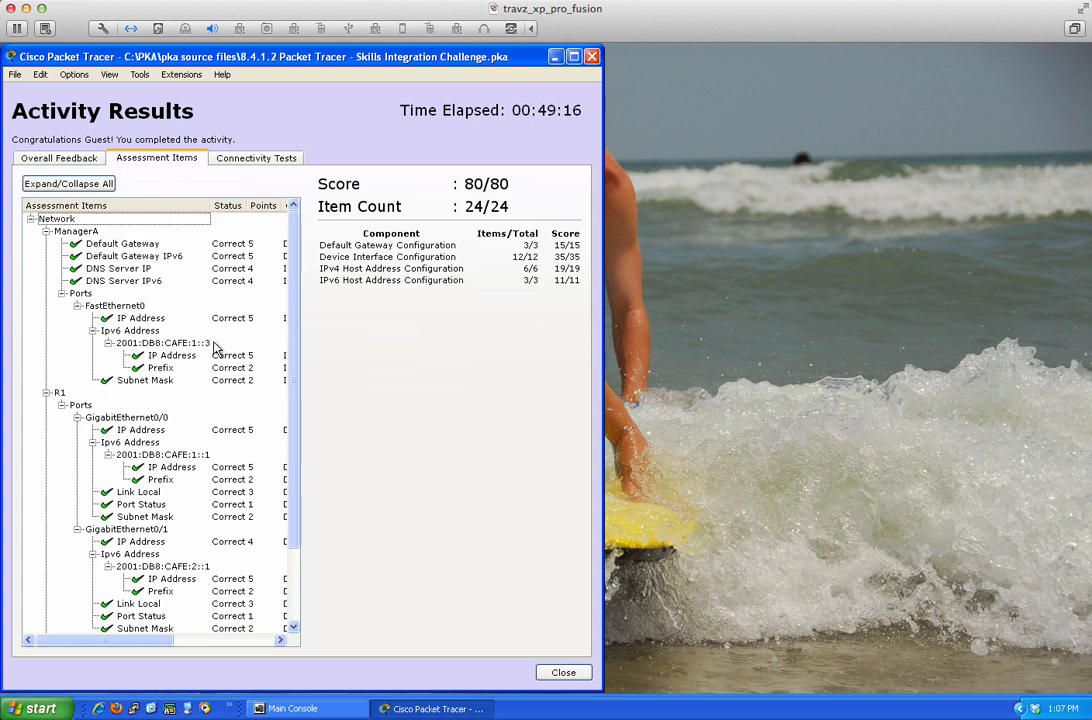
left_click(251, 162)
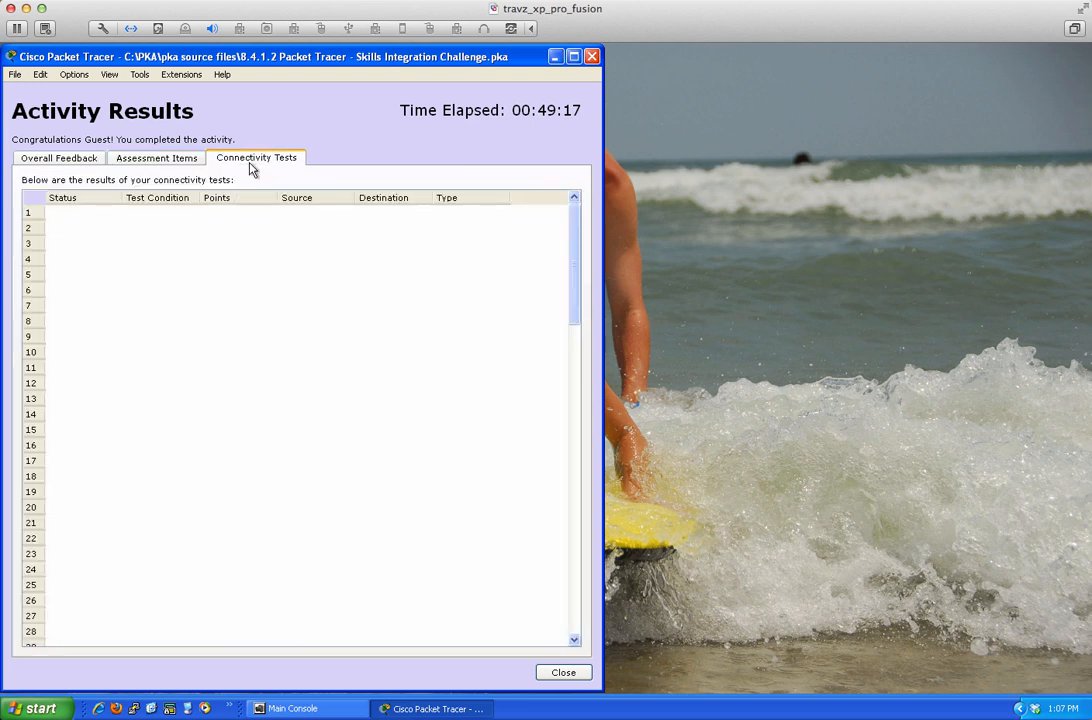
left_click(152, 161)
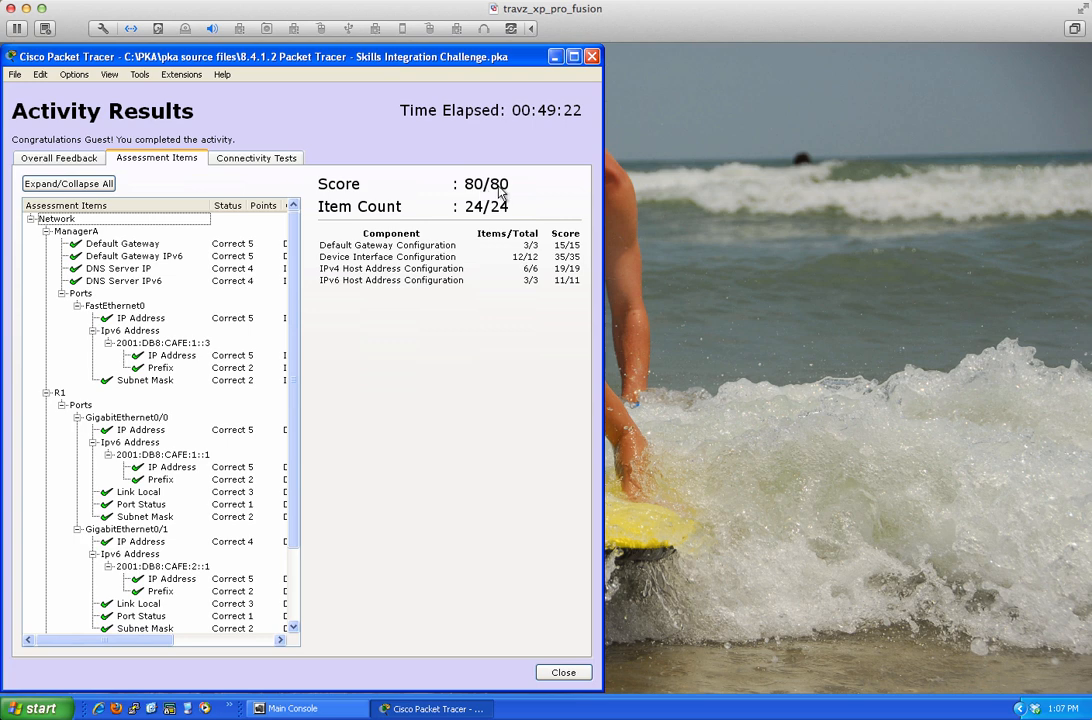
scroll(150, 395, "down", 2)
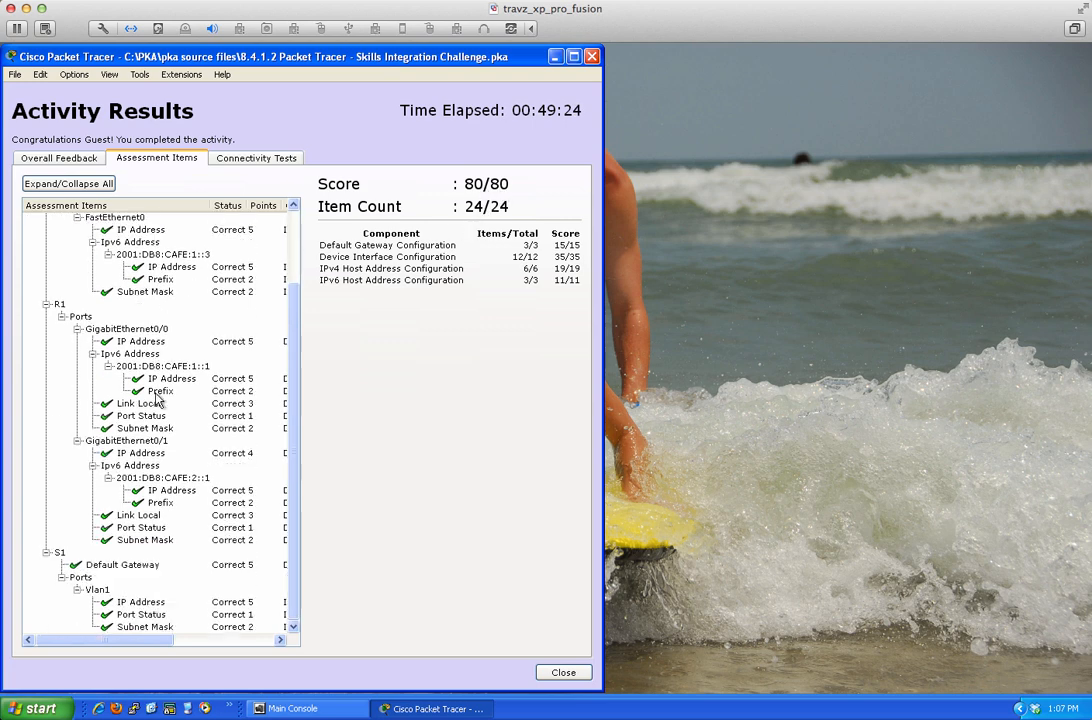
scroll(155, 400, "up", 3)
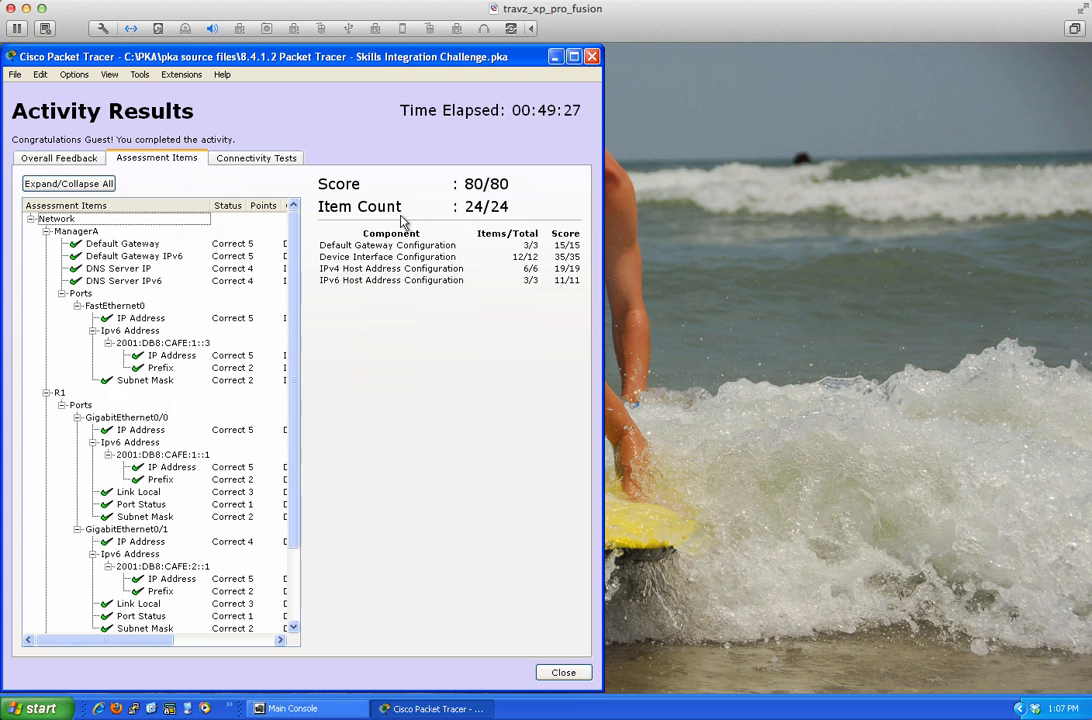
left_click(591, 58)
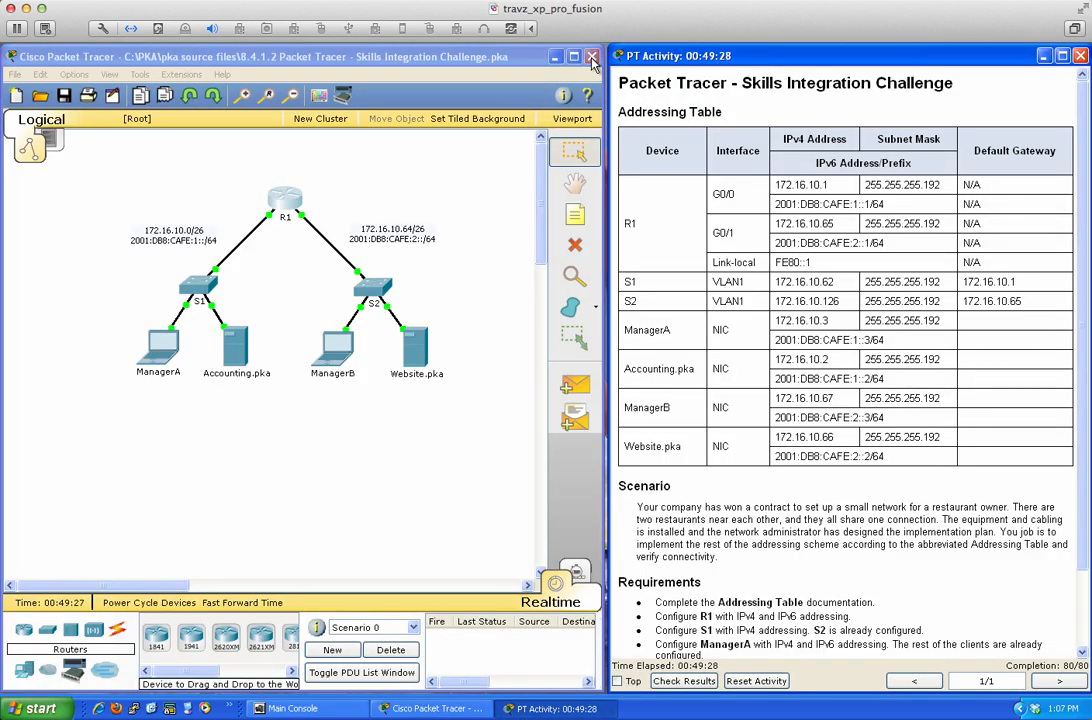